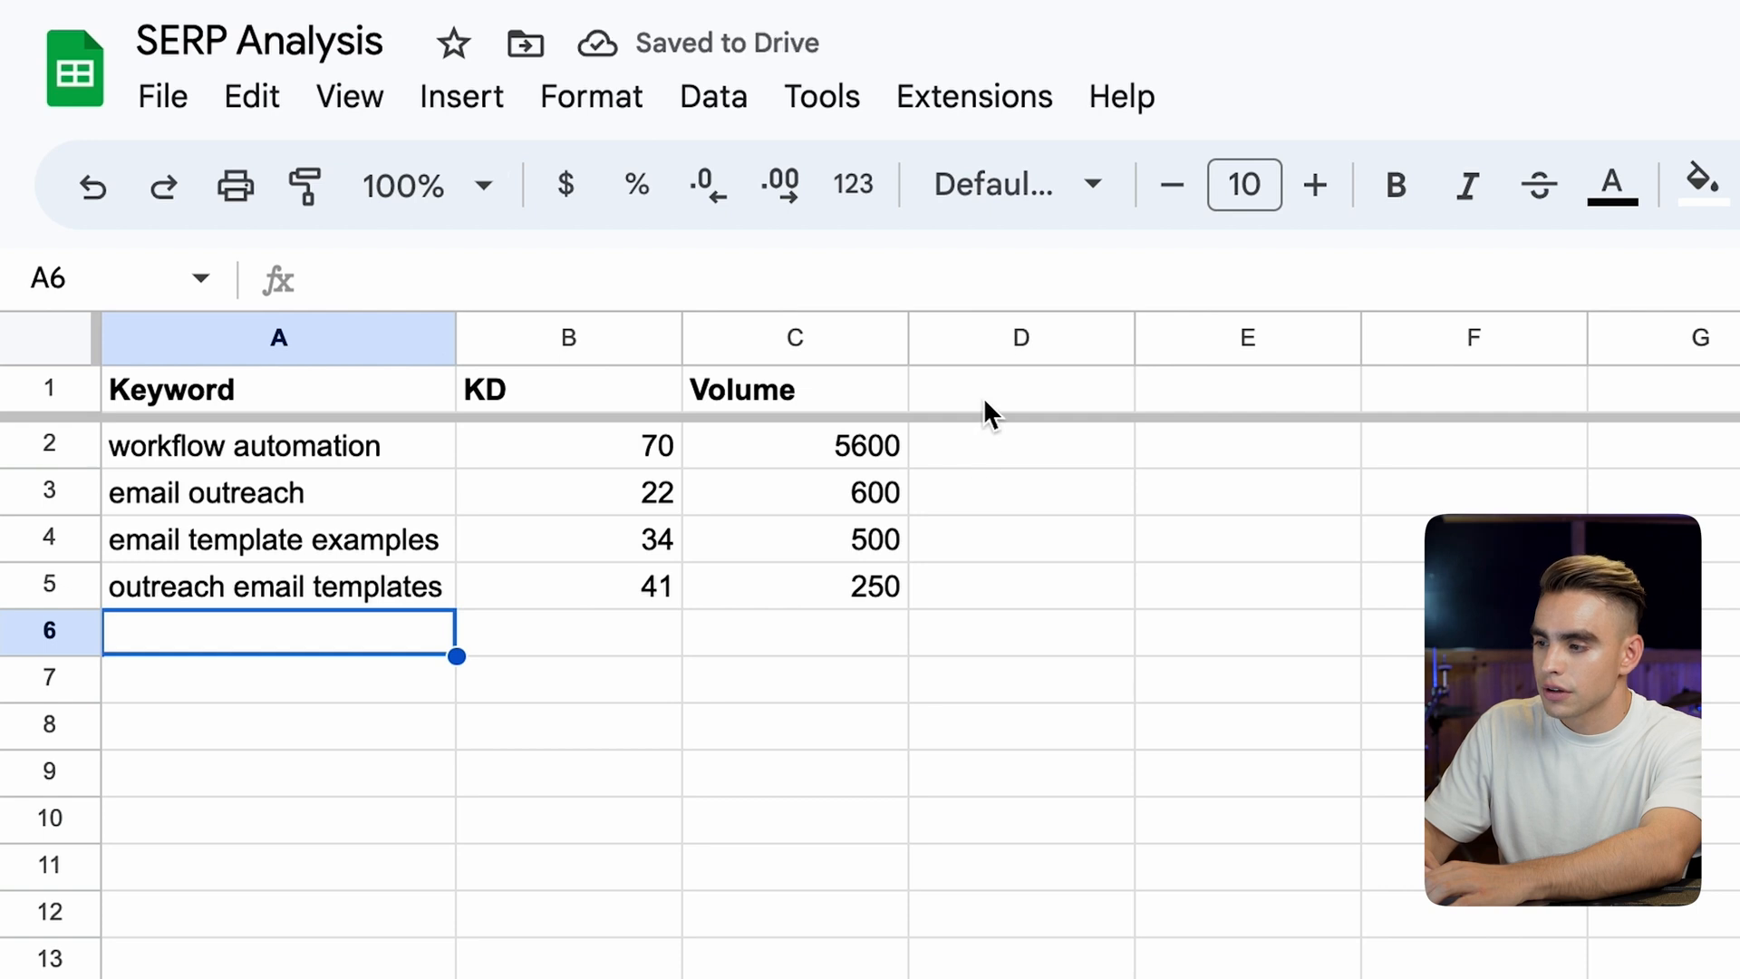
# - Search Google for the keyword "workflow automation" from A2 and look through the ranking pages
pyautogui.click(341, 448)
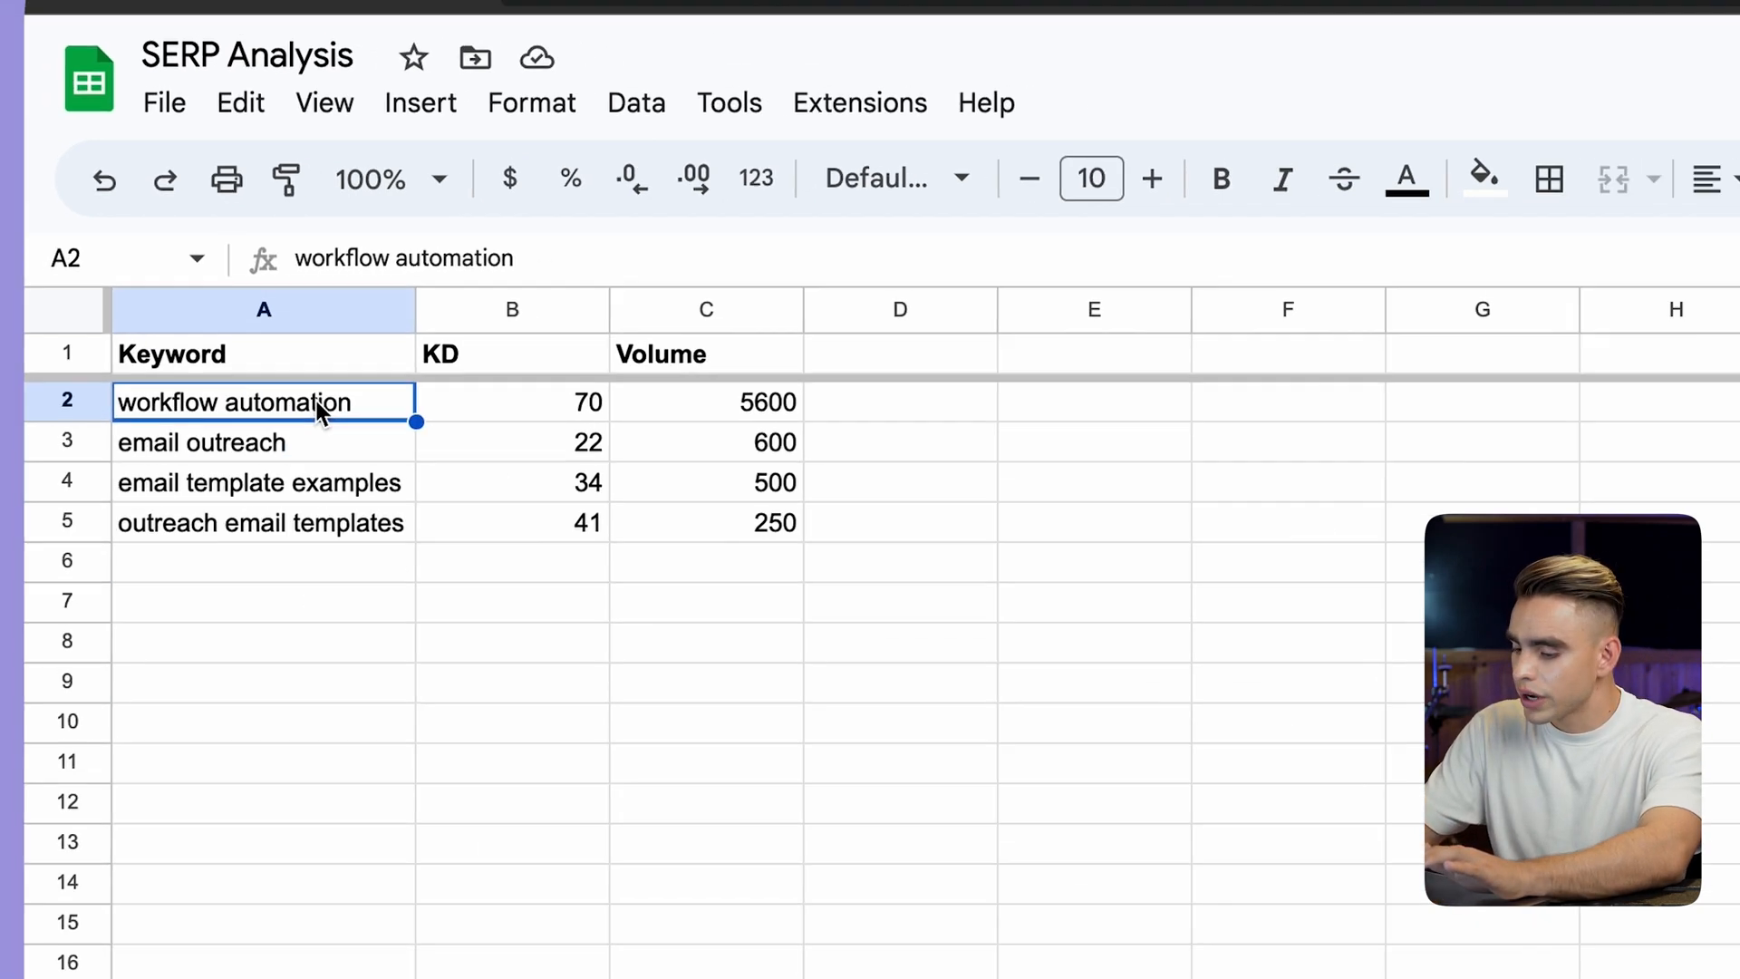
pyautogui.press('super+t')
pyautogui.write('workflow automation')
pyautogui.press('Return')
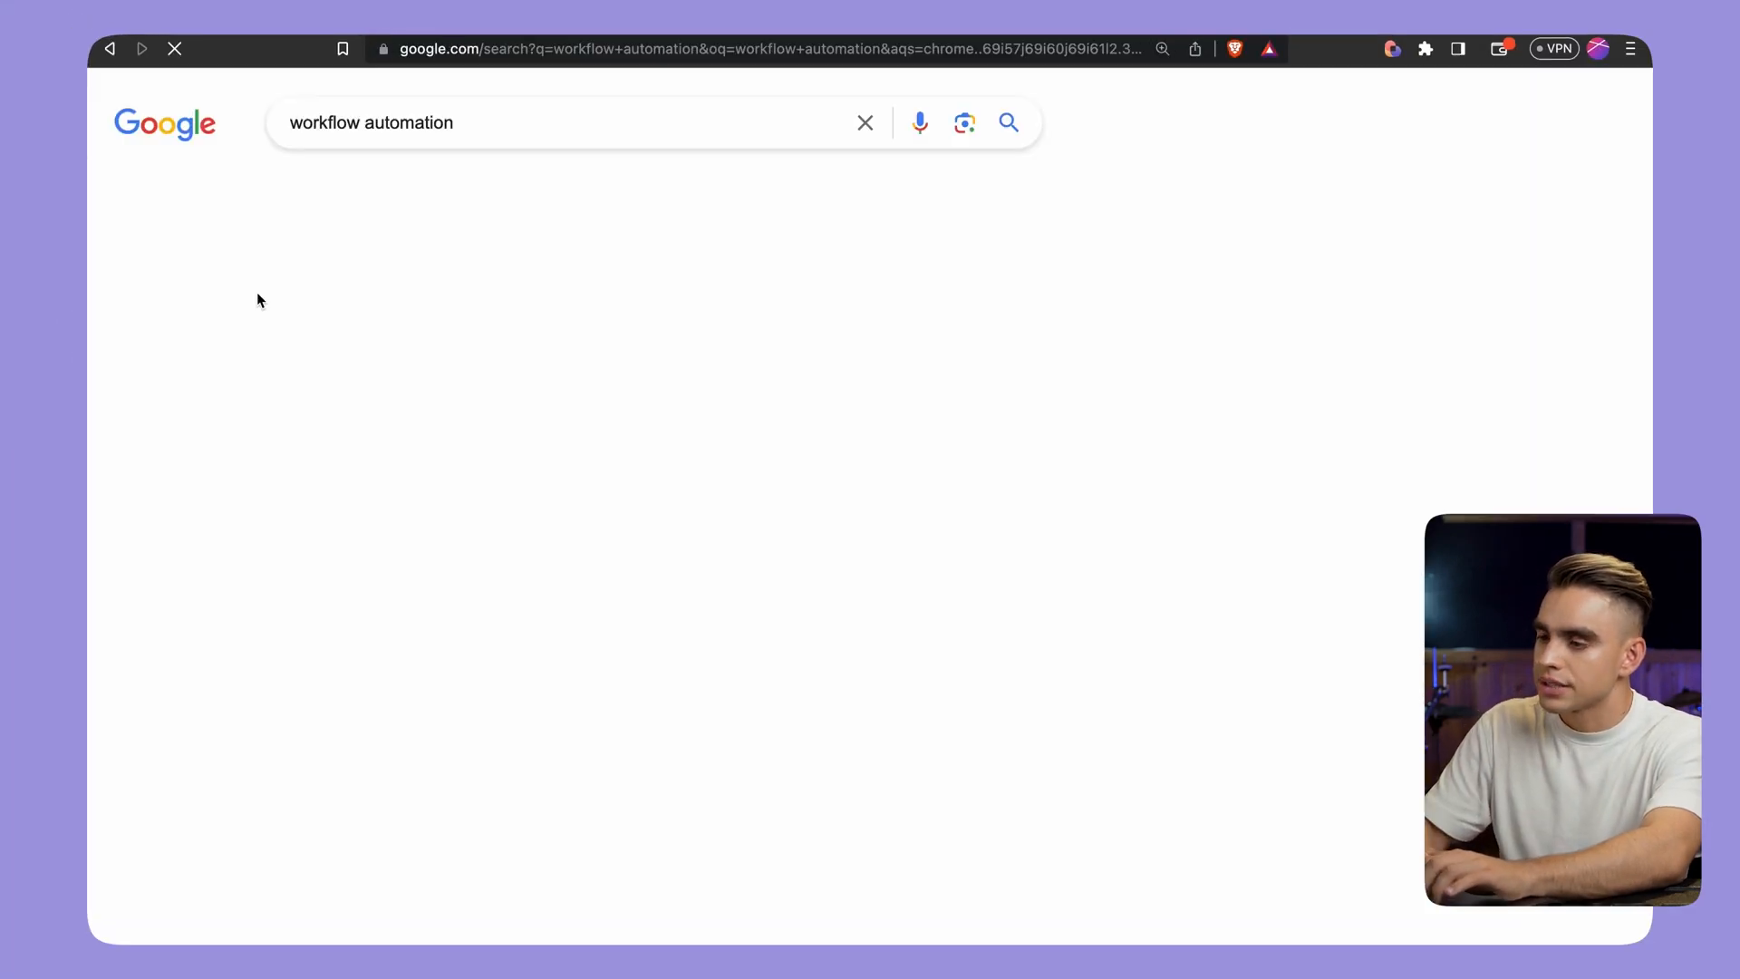
pyautogui.scroll(-10, 839, 571)
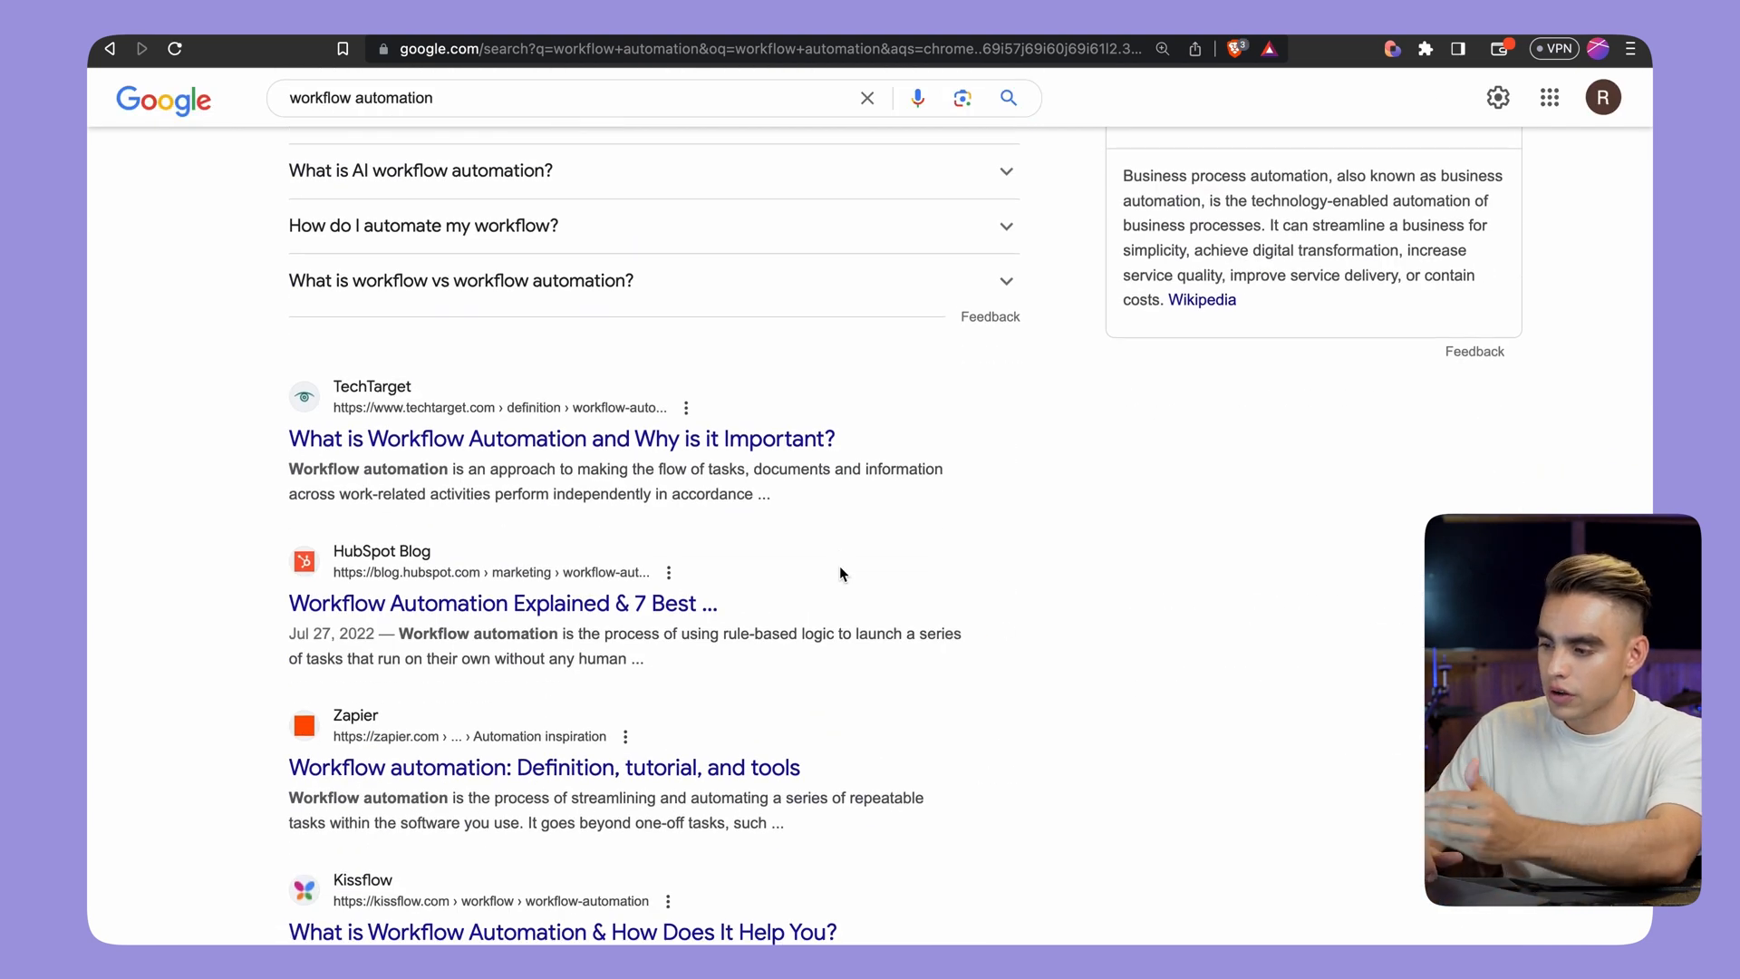
pyautogui.scroll(-3, 840, 568)
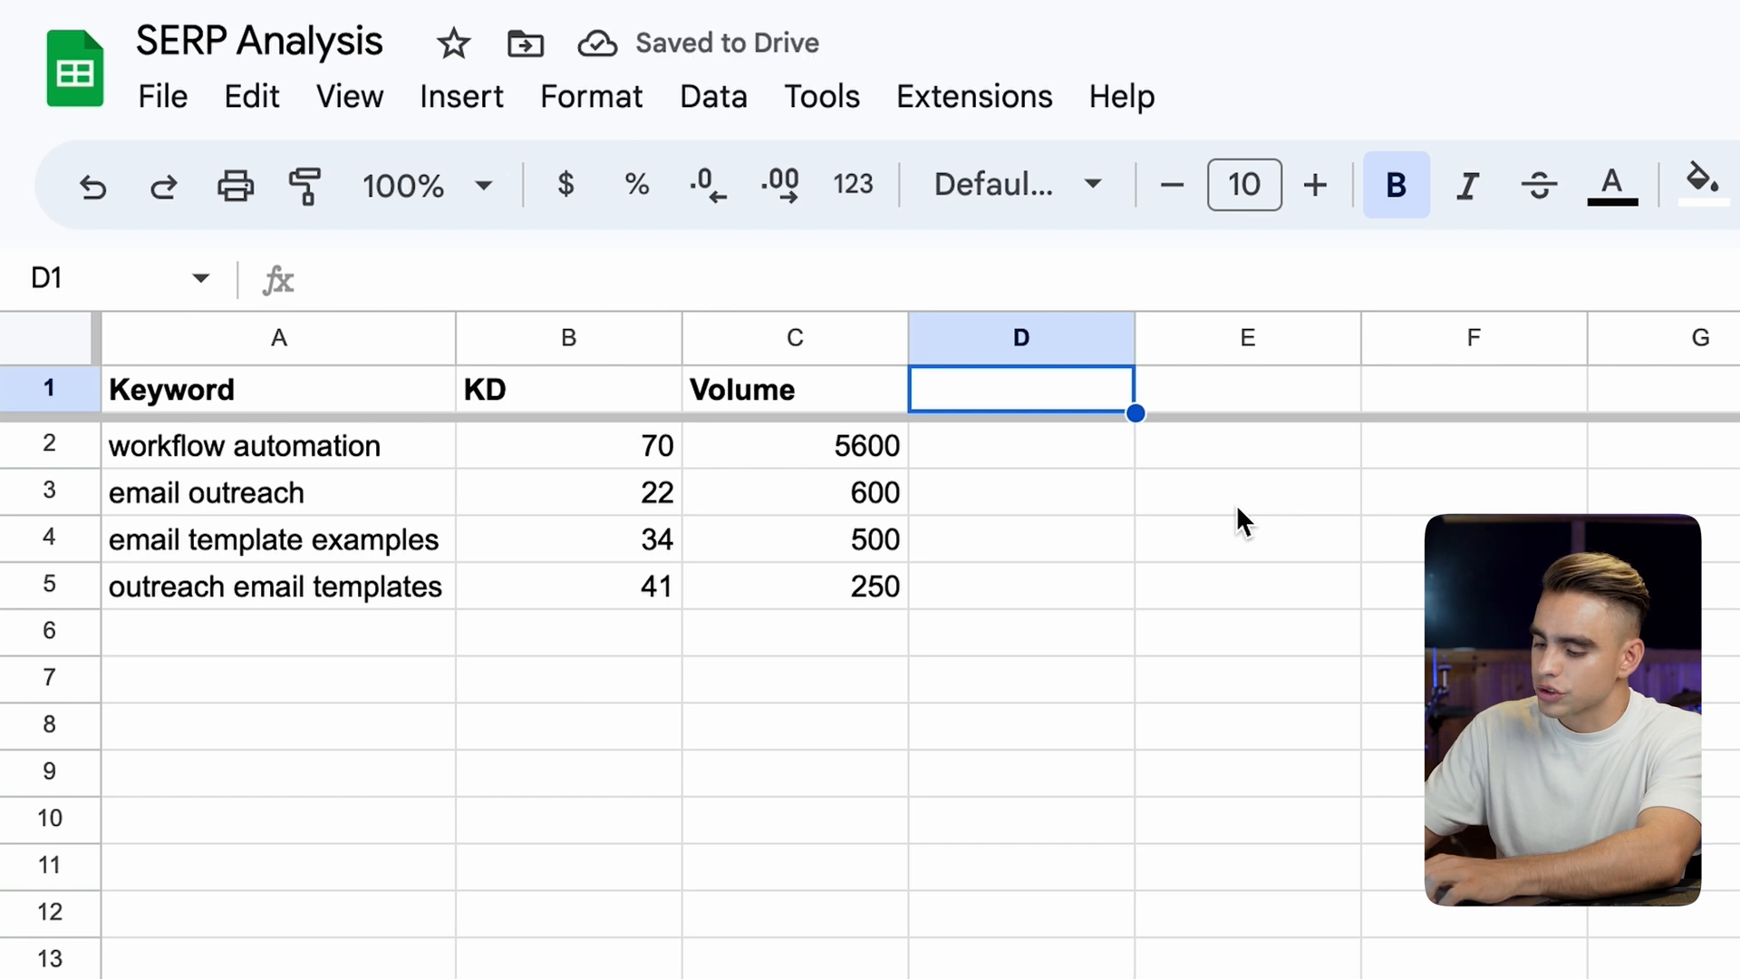
pyautogui.write('Search Link')
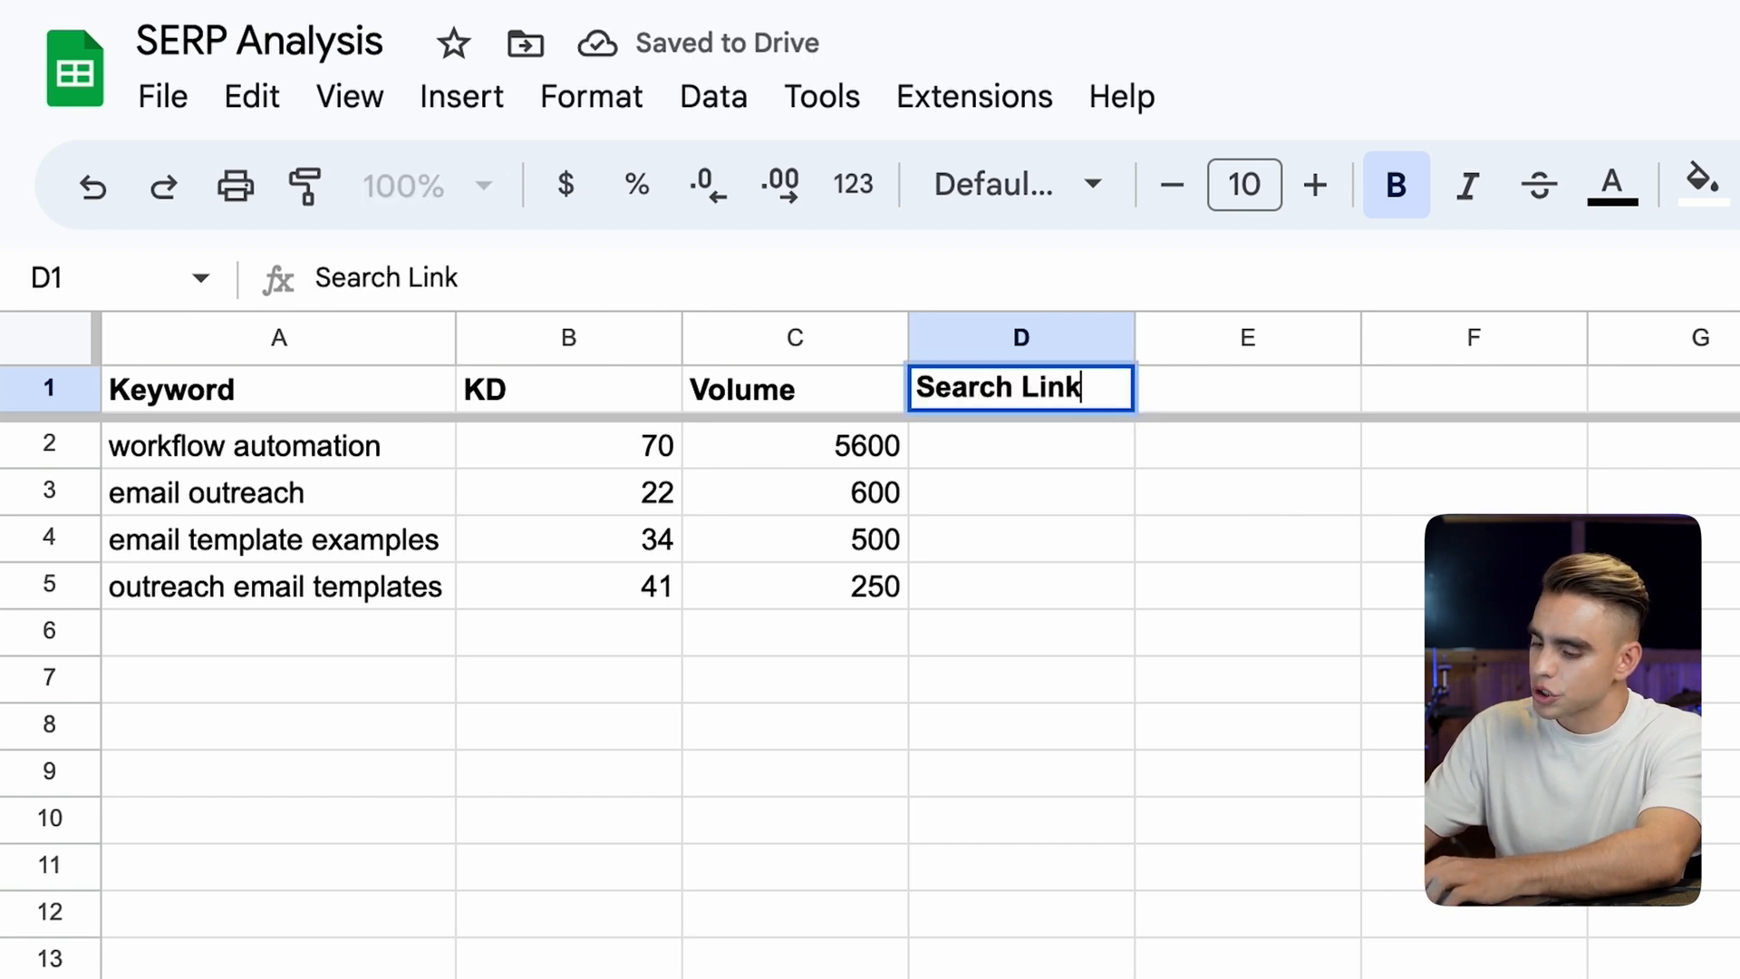
pyautogui.press('Return')
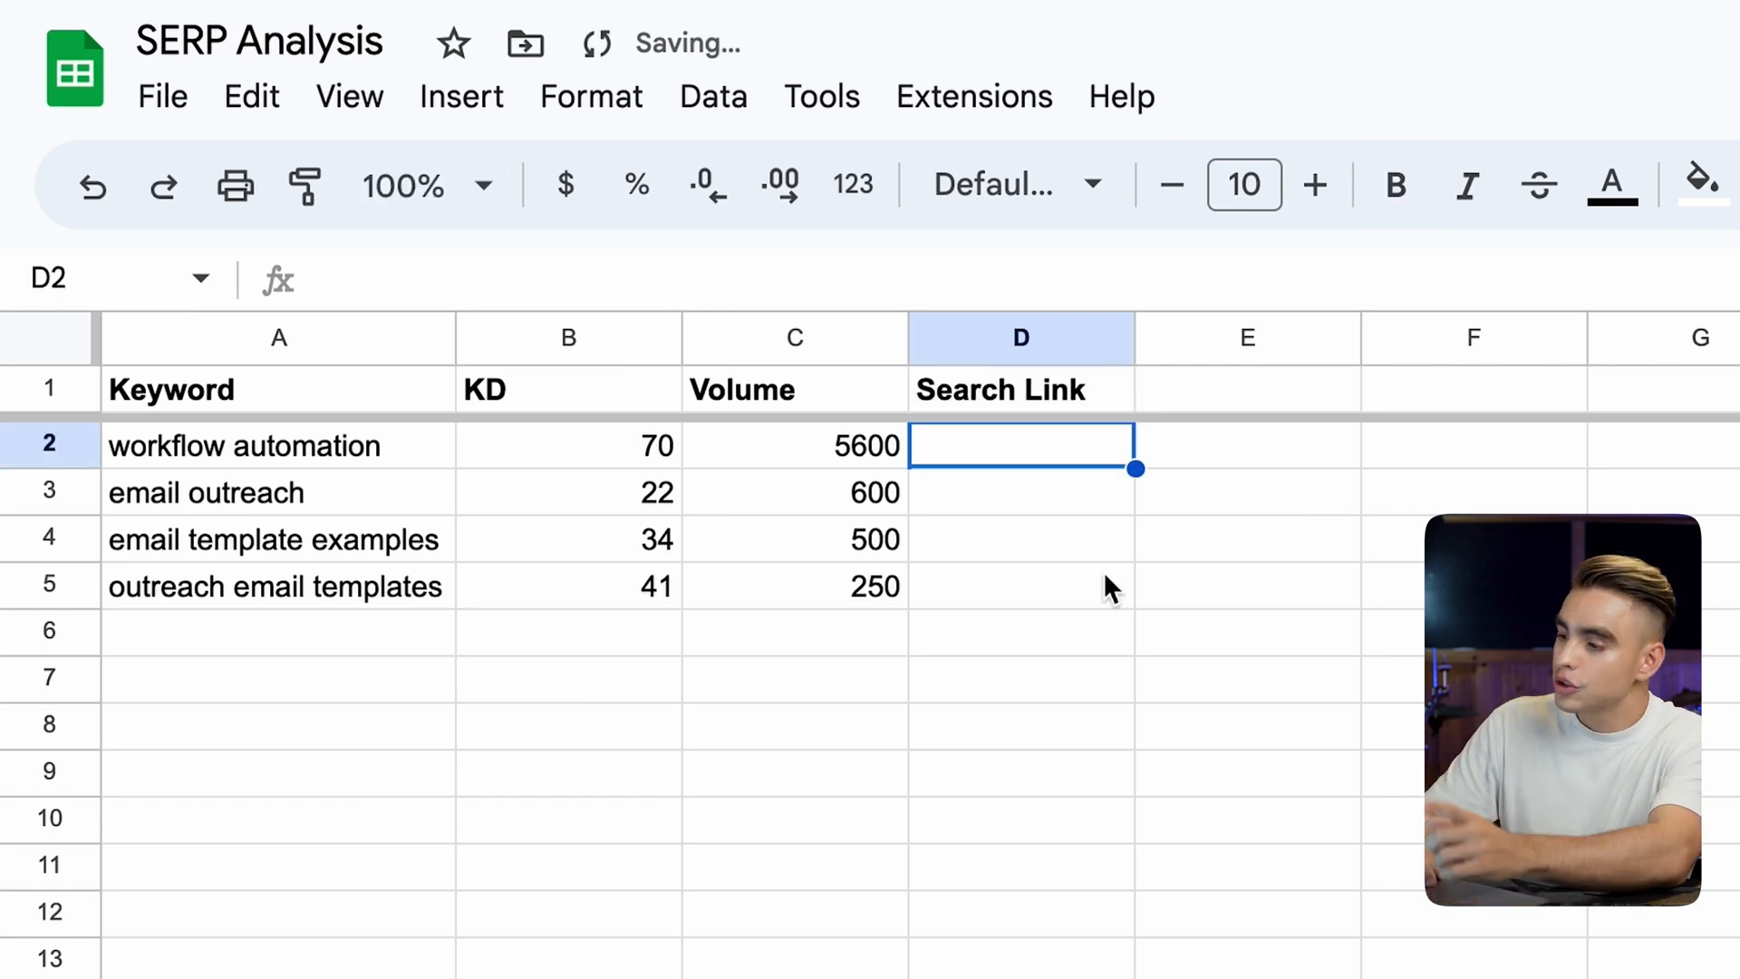
pyautogui.doubleClick(946, 444)
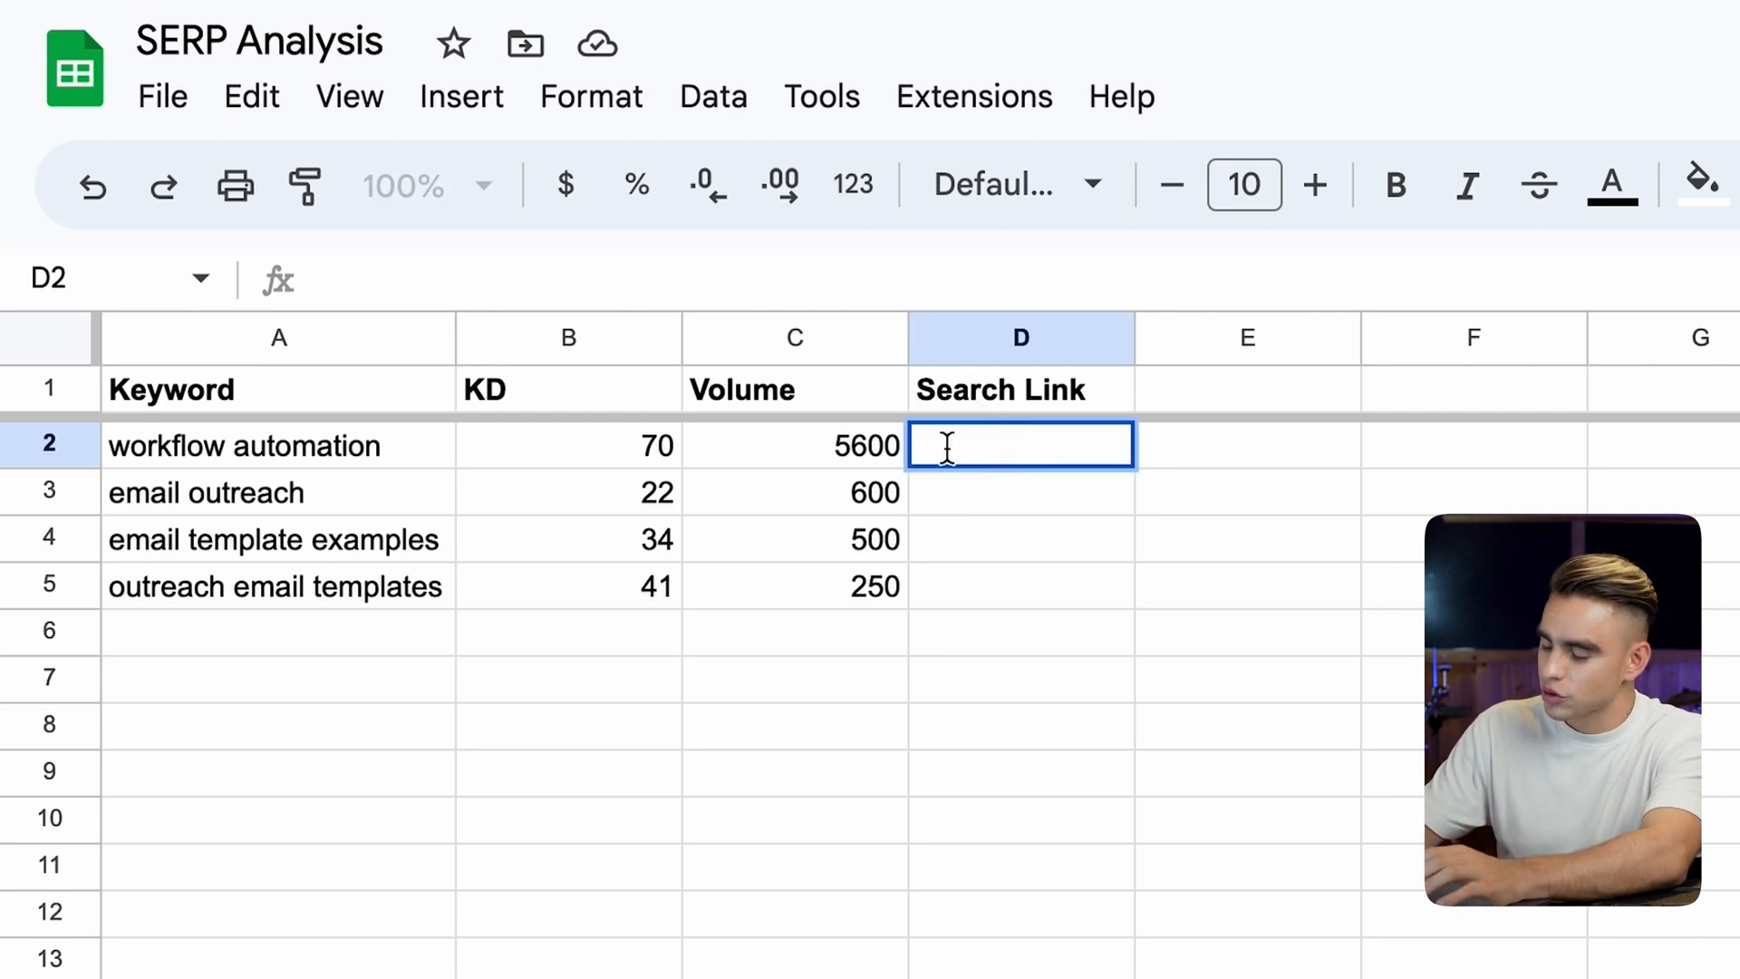
pyautogui.write('=HYPERLINK("https://www.google.com/search?q=" & SUBSTITUTE(A2, " ", "+"))')
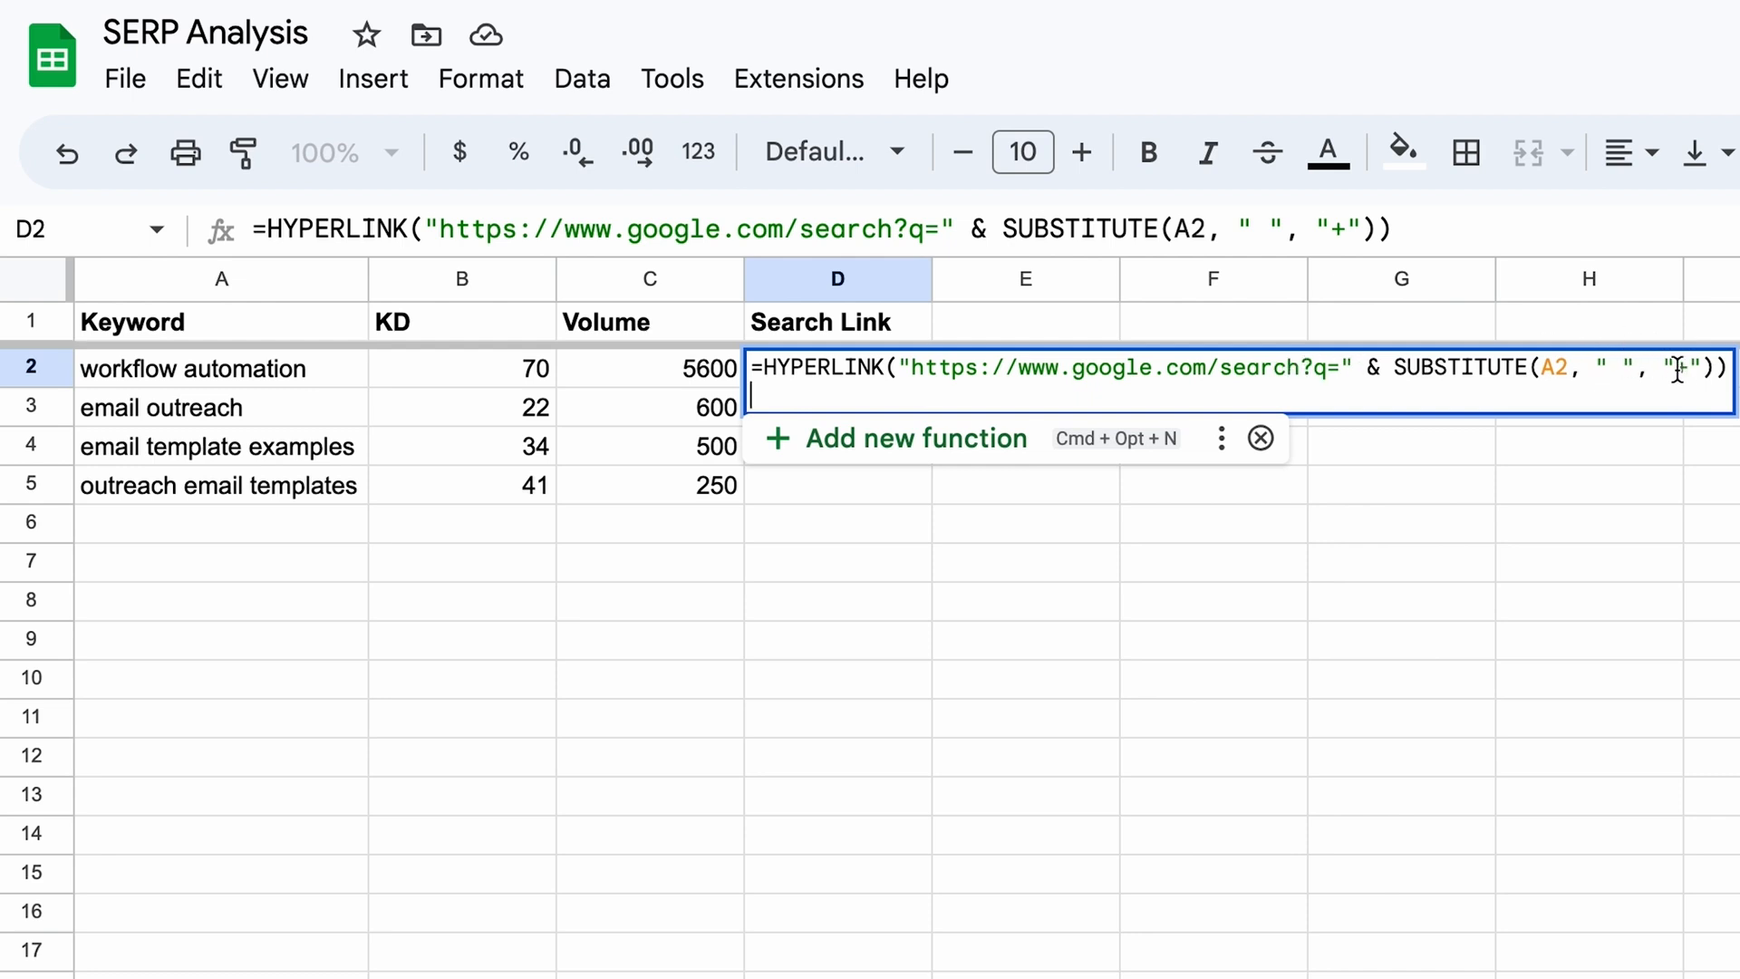
pyautogui.press('Return')
# - Open the search link in D2 to check that it leads to the keyword's Google results
pyautogui.click(877, 367)
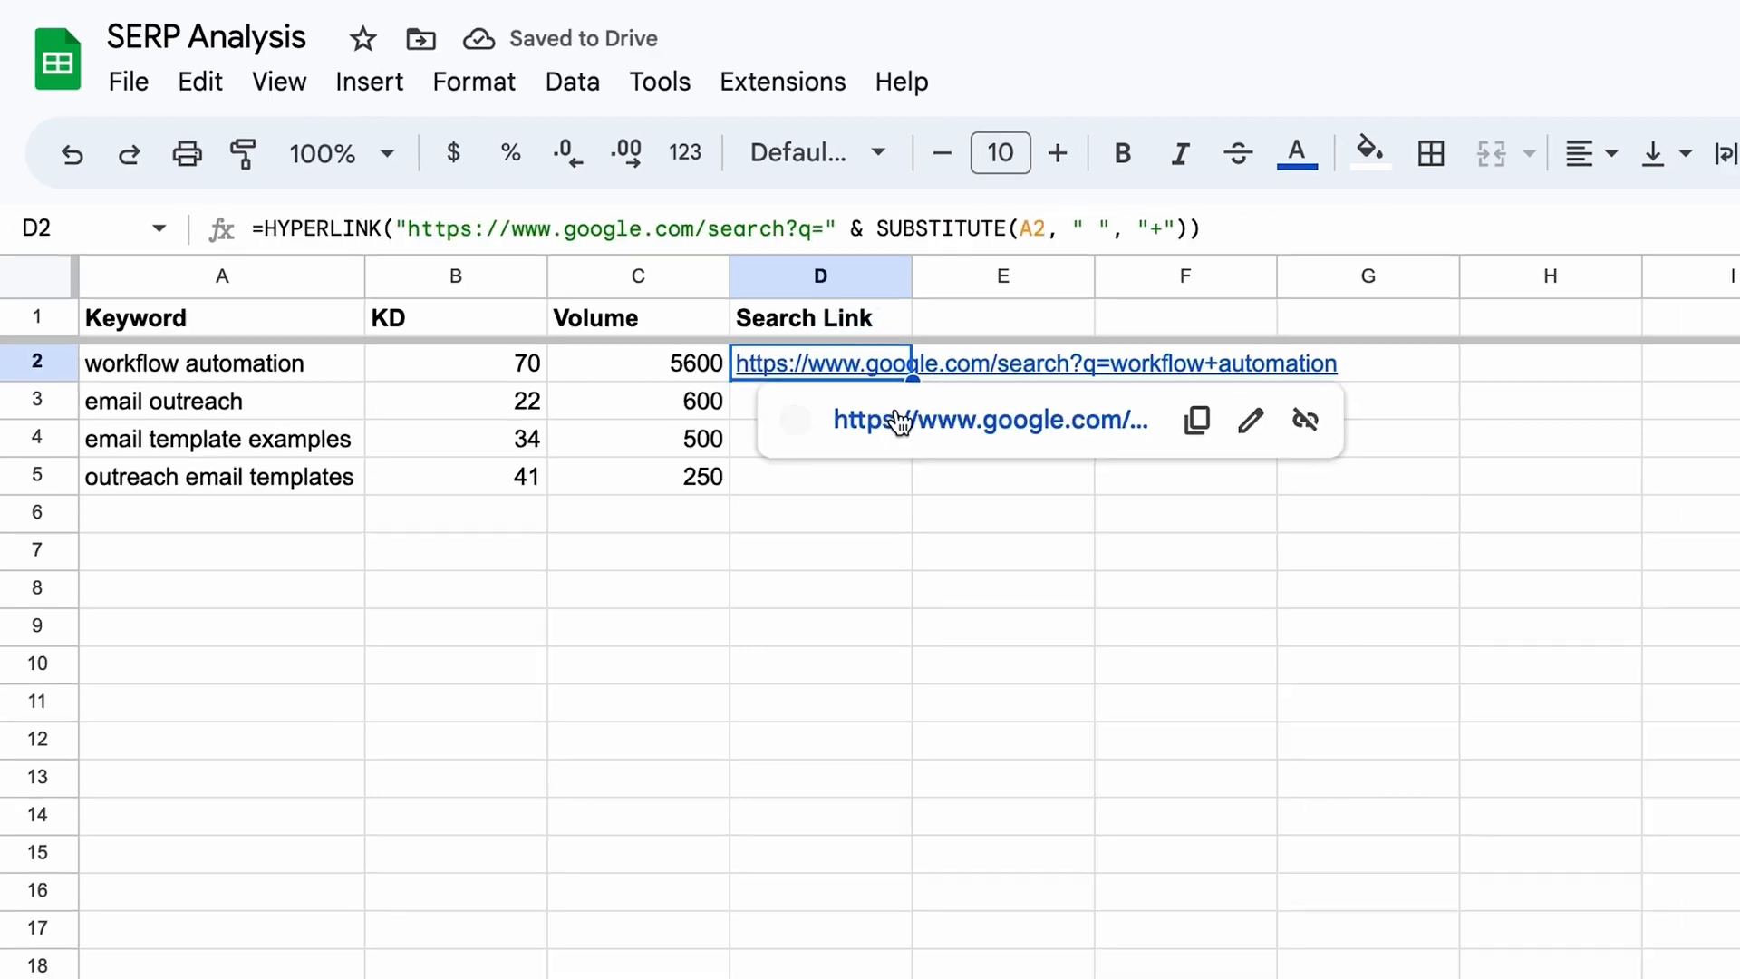
pyautogui.click(898, 415)
pyautogui.scroll(-5, 1139, 408)
pyautogui.scroll(5, 1139, 407)
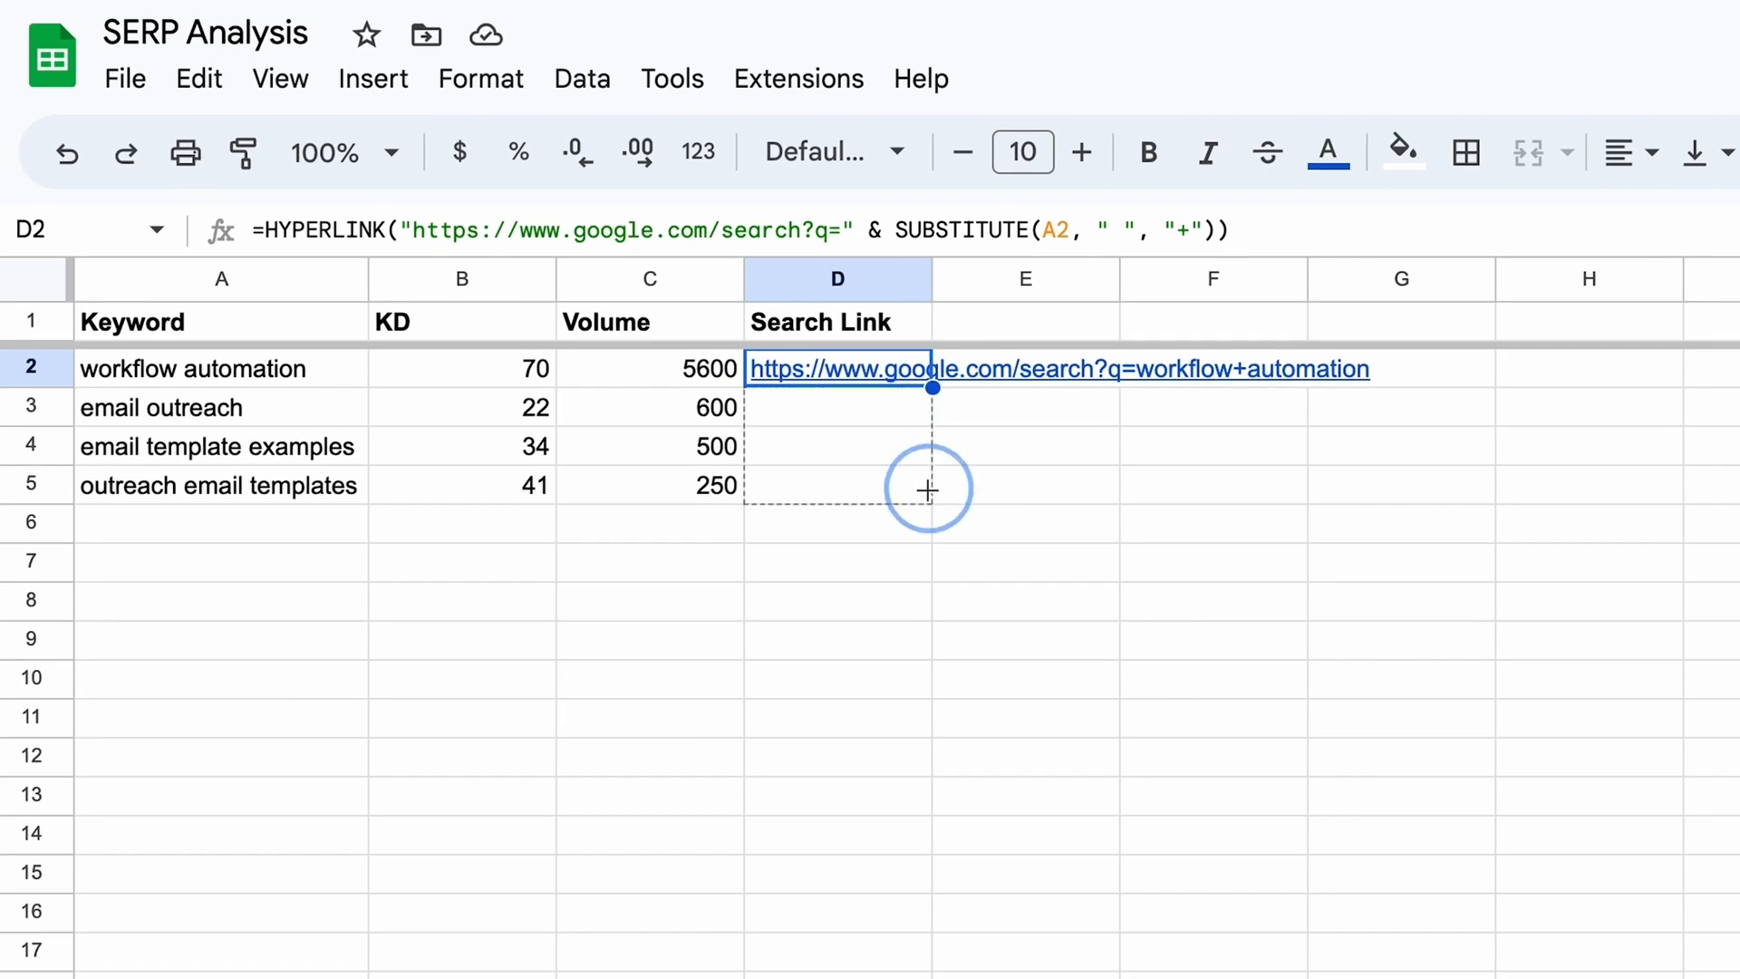
# - Fill the search link formula from D2 down to D5 for the remaining keywords
pyautogui.moveTo(926, 489); pyautogui.dragTo(932, 503)
pyautogui.click(926, 533)
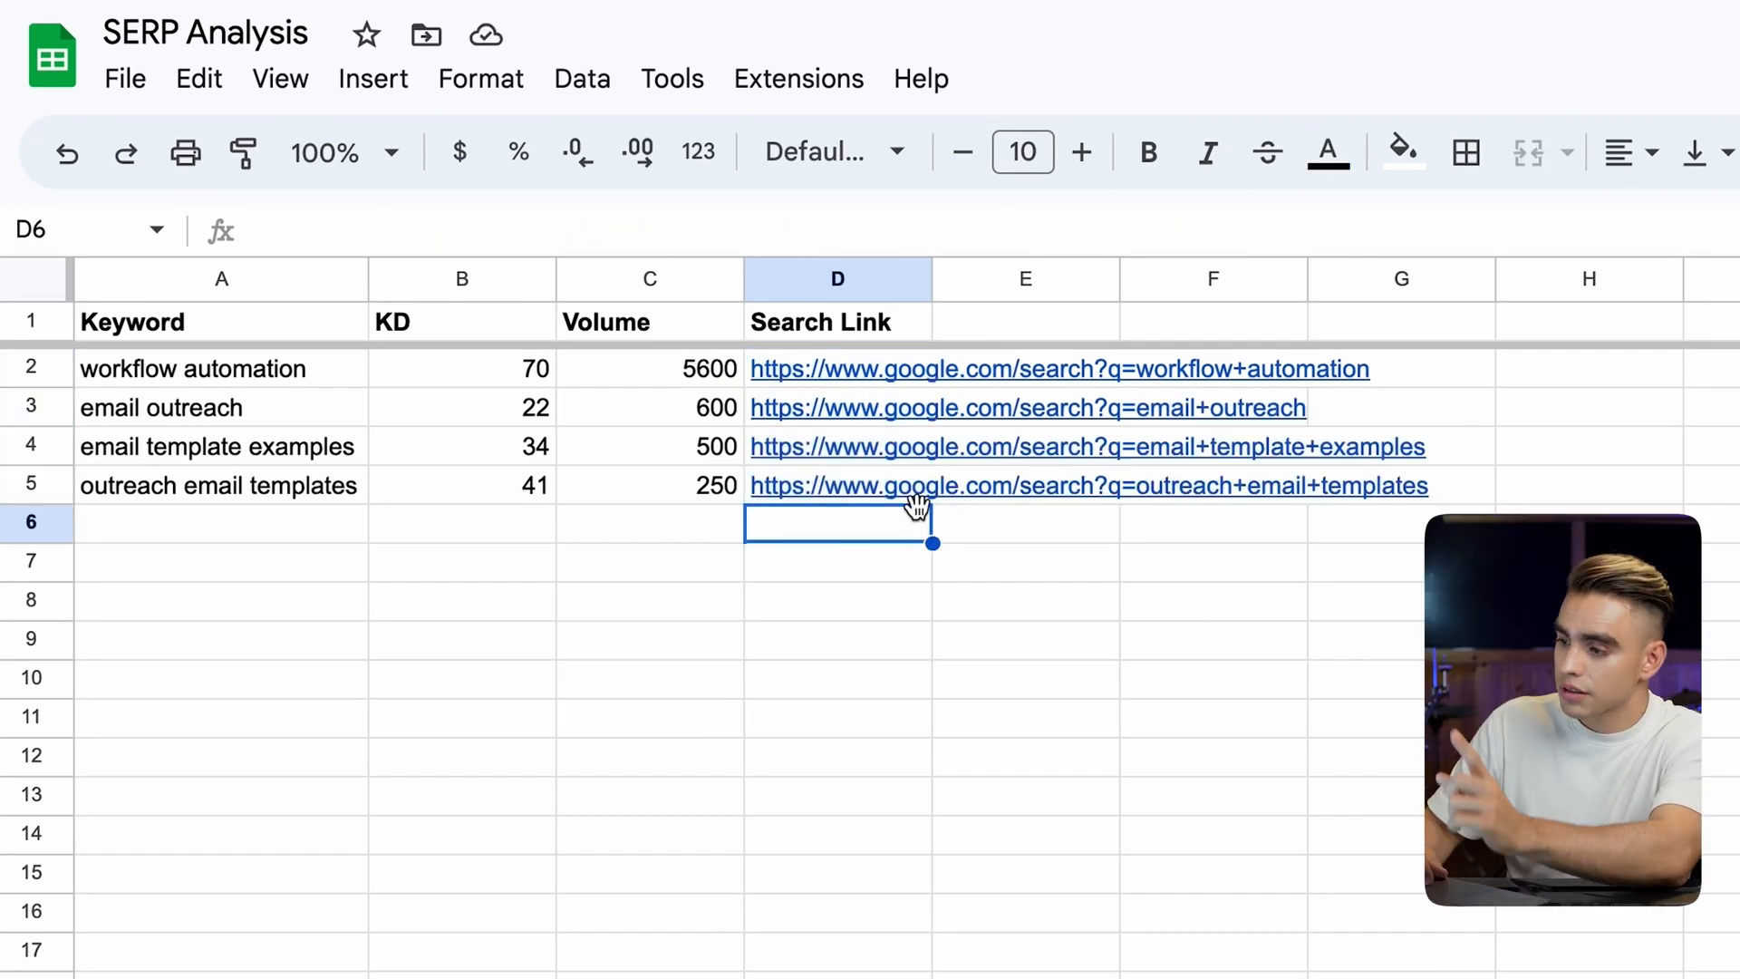
pyautogui.moveTo(845, 375)
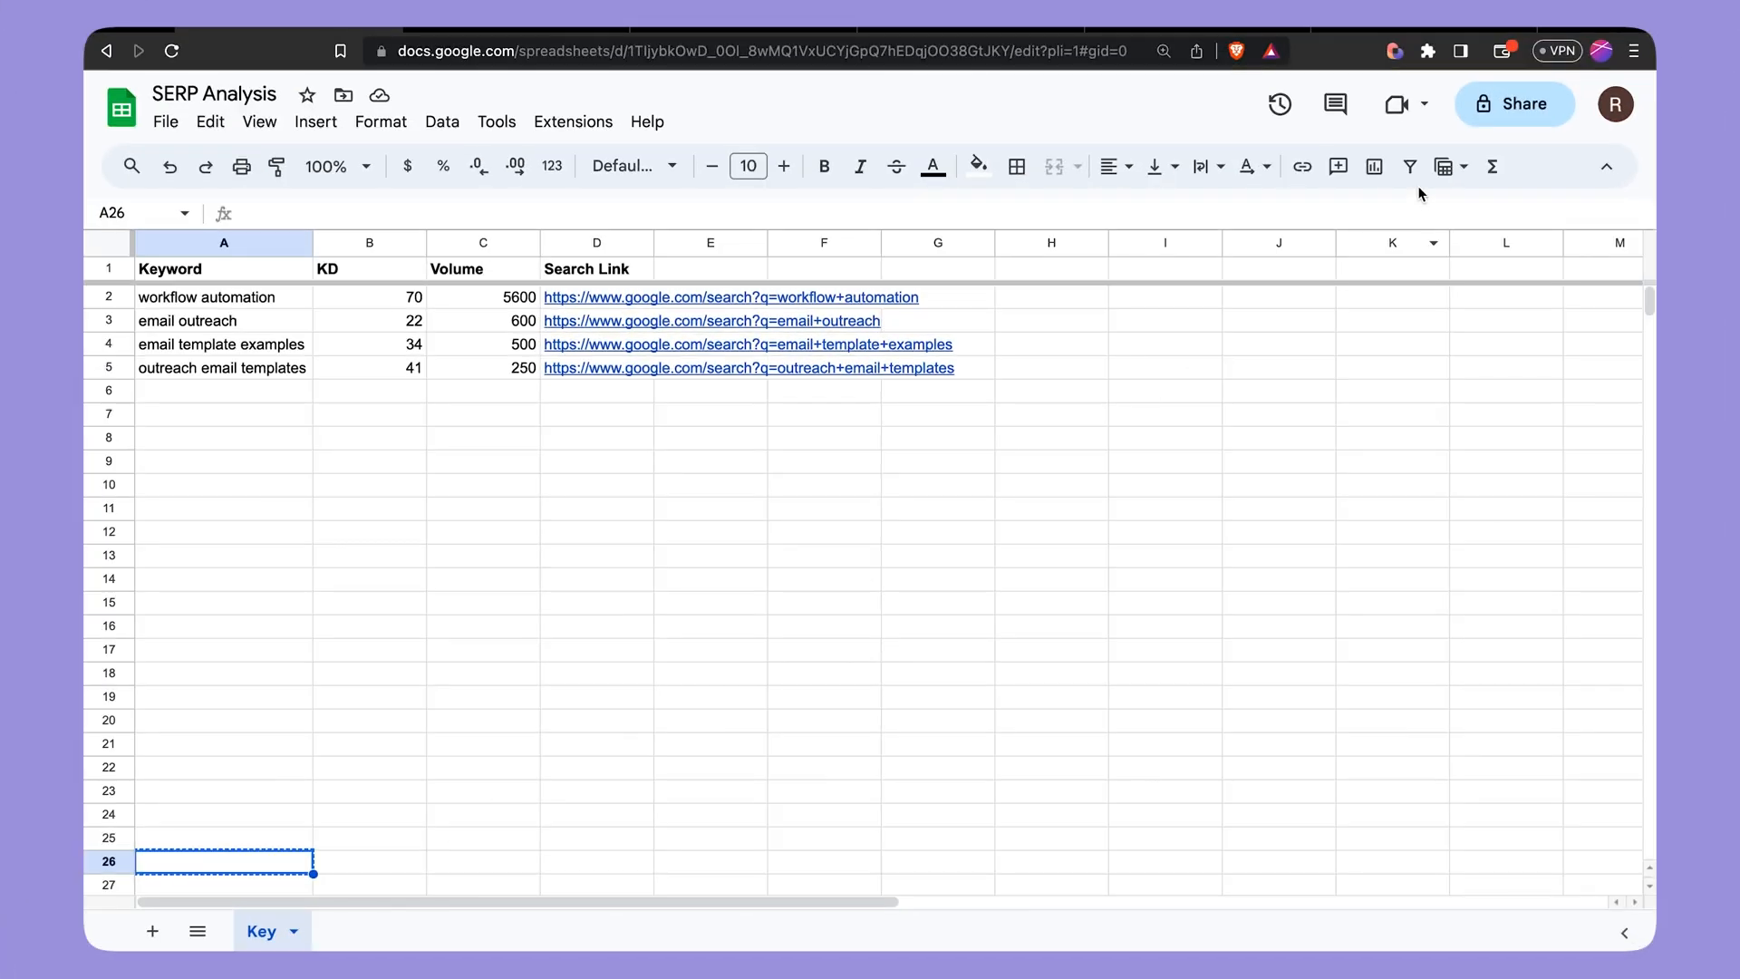
# - Start the Bardeen playbook "Get SERP for a list of keywords in Google Sheets" with the SERP Analysis sheet and the Key tab
pyautogui.click(1394, 51)
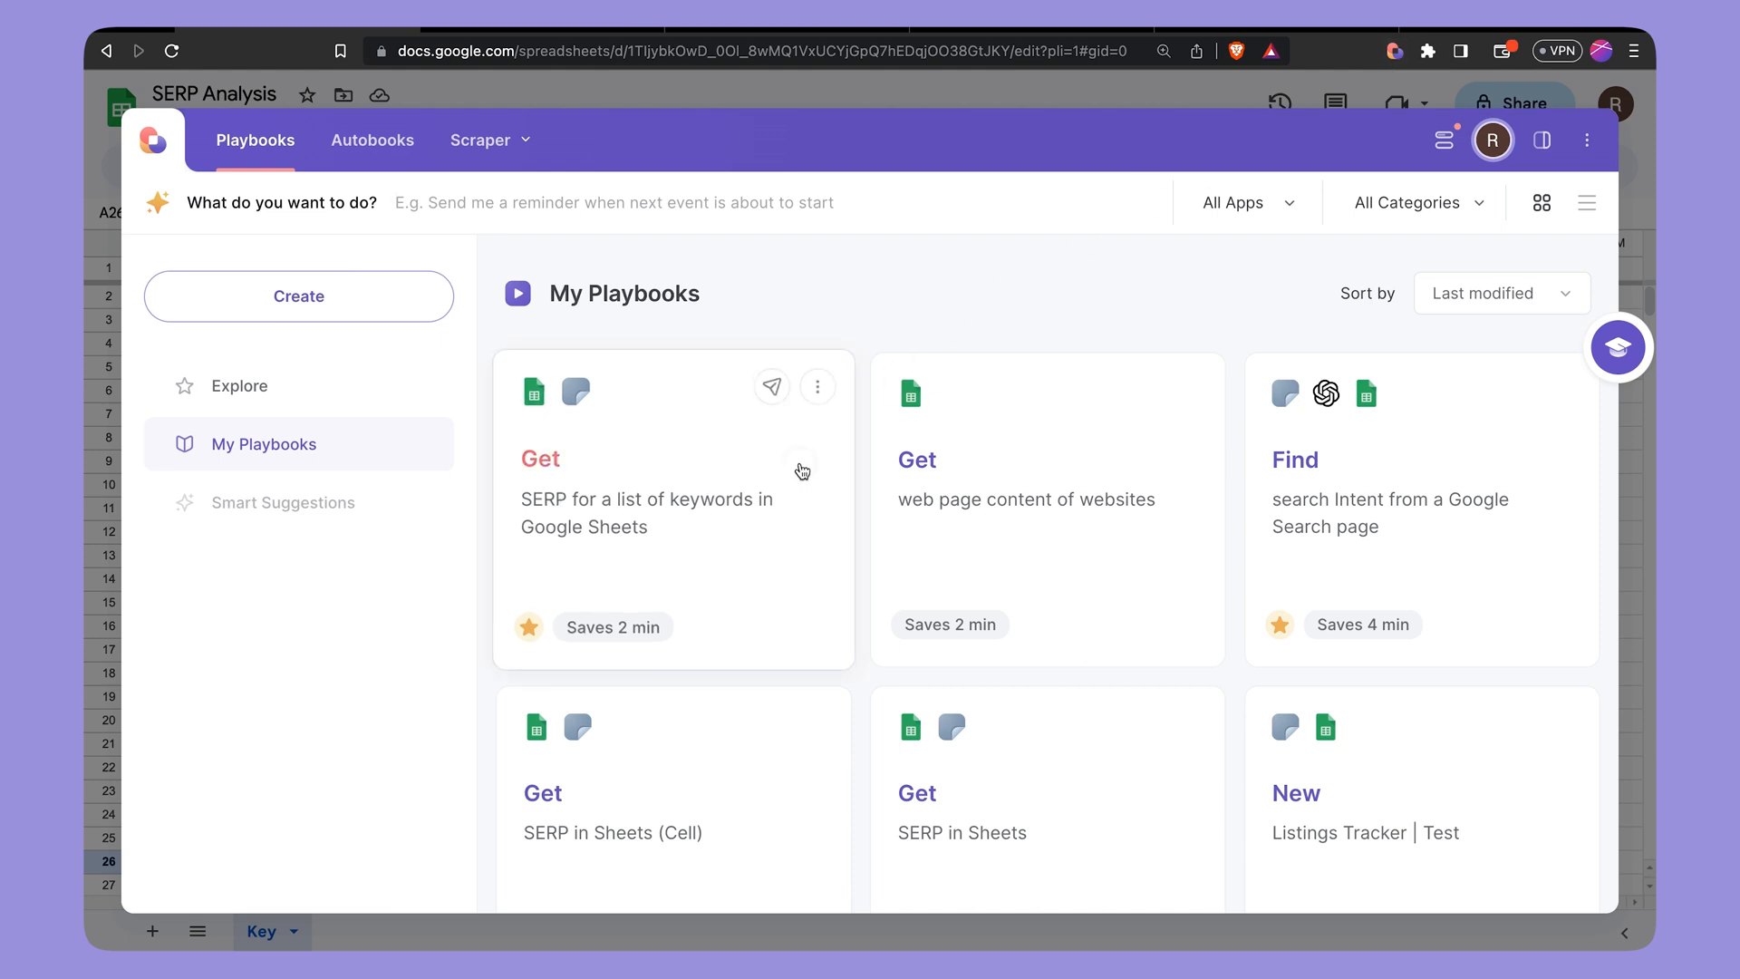
pyautogui.click(802, 470)
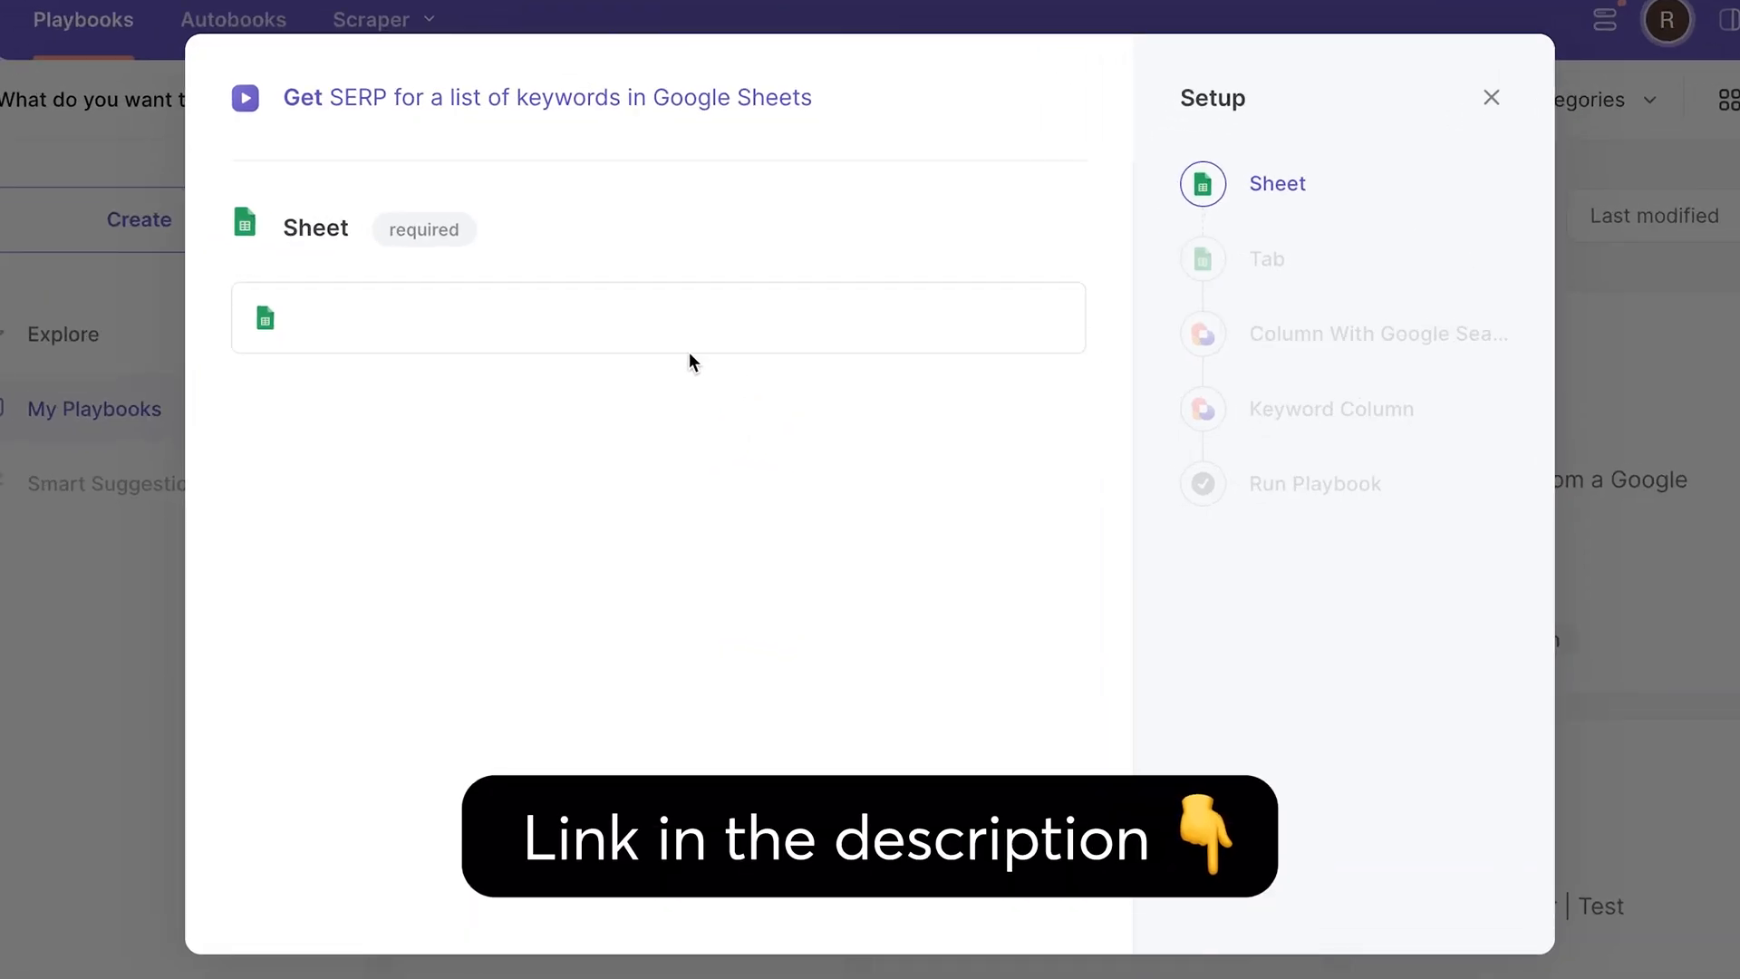
pyautogui.click(678, 329)
pyautogui.write('Ser')
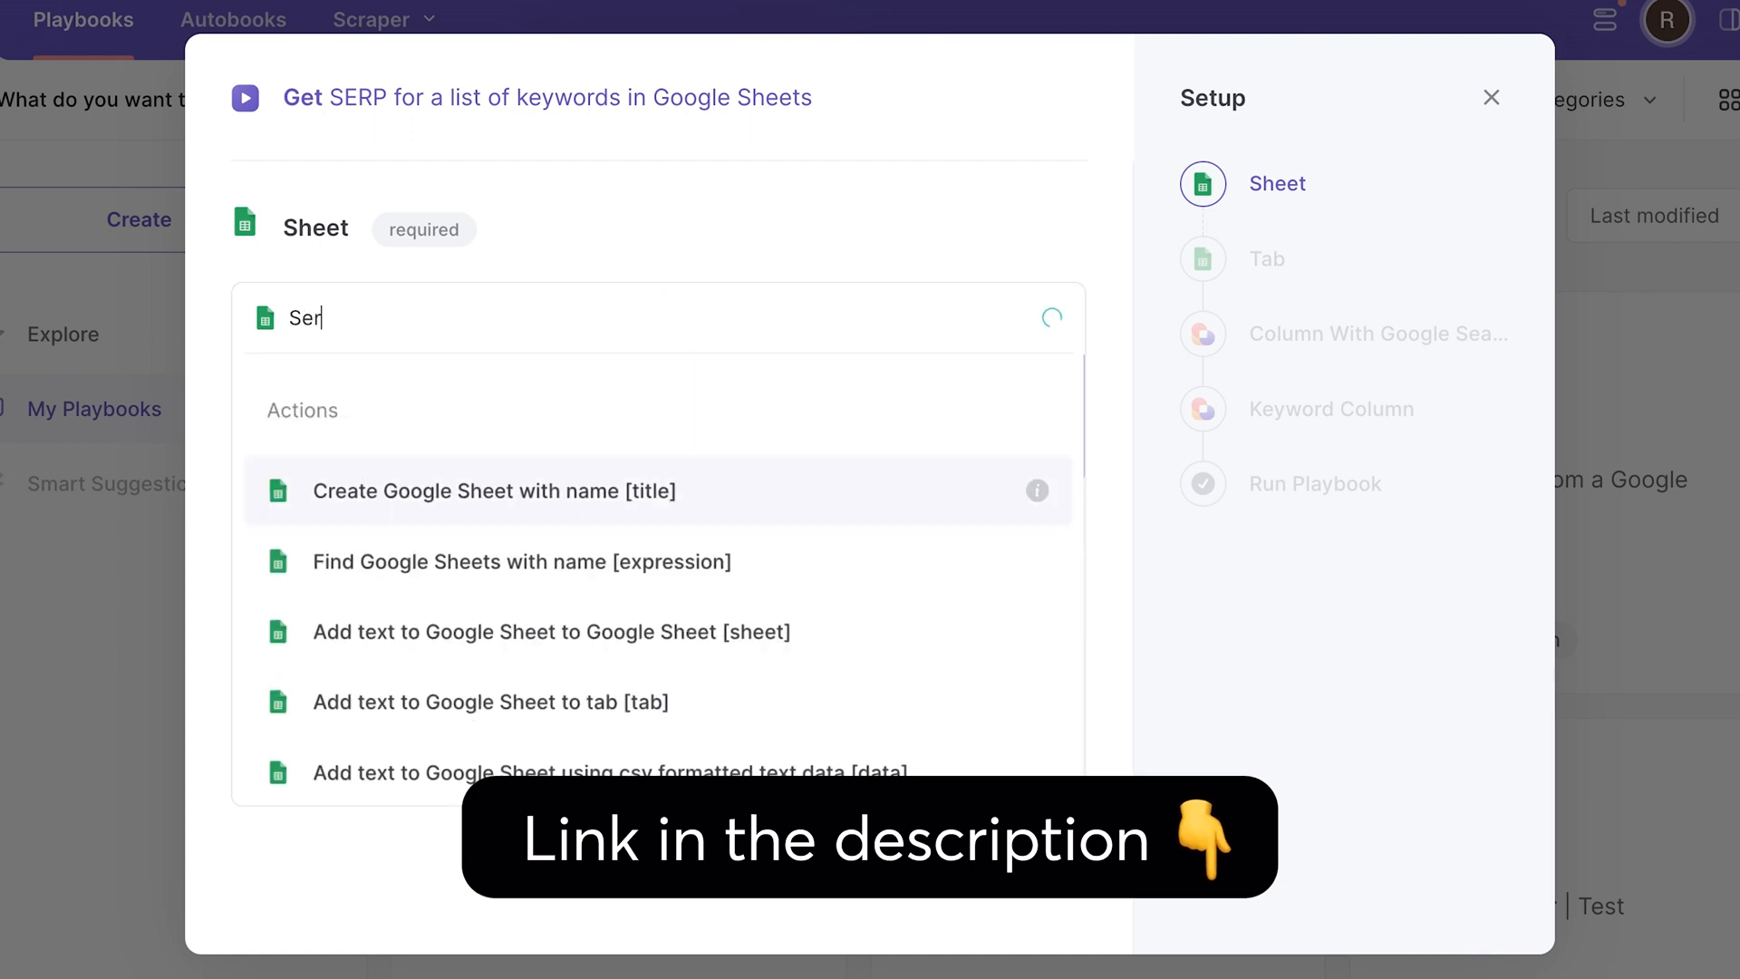
pyautogui.write('p')
pyautogui.click(739, 418)
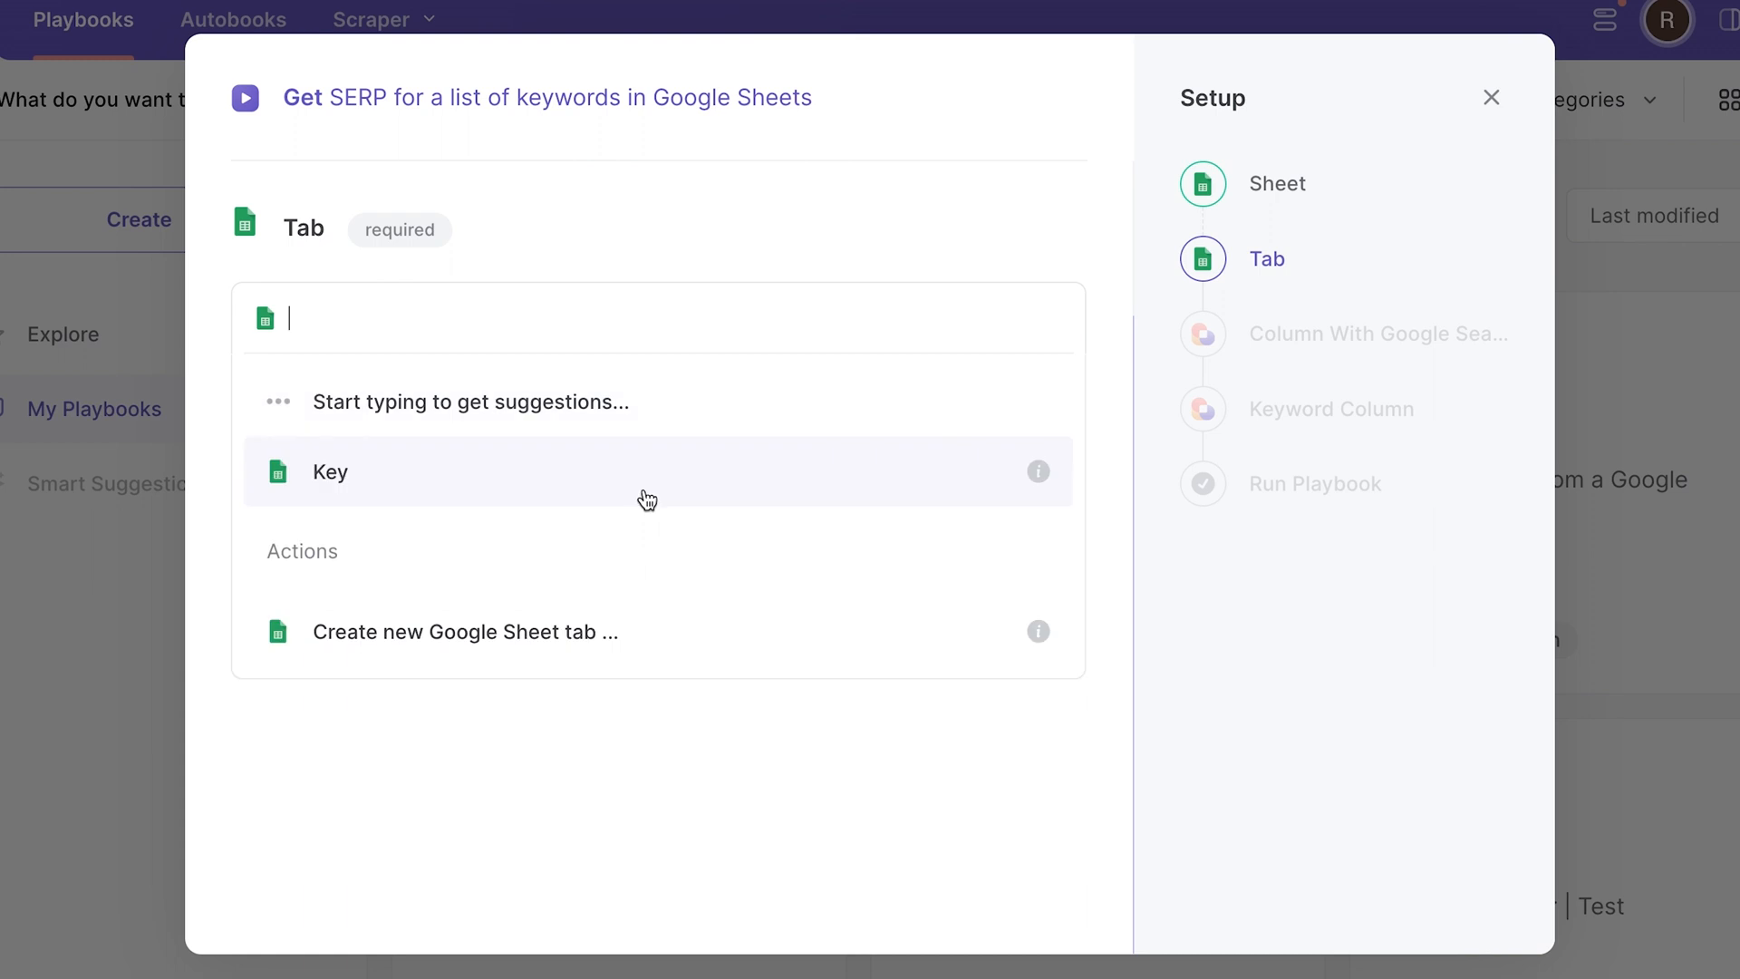
pyautogui.click(644, 496)
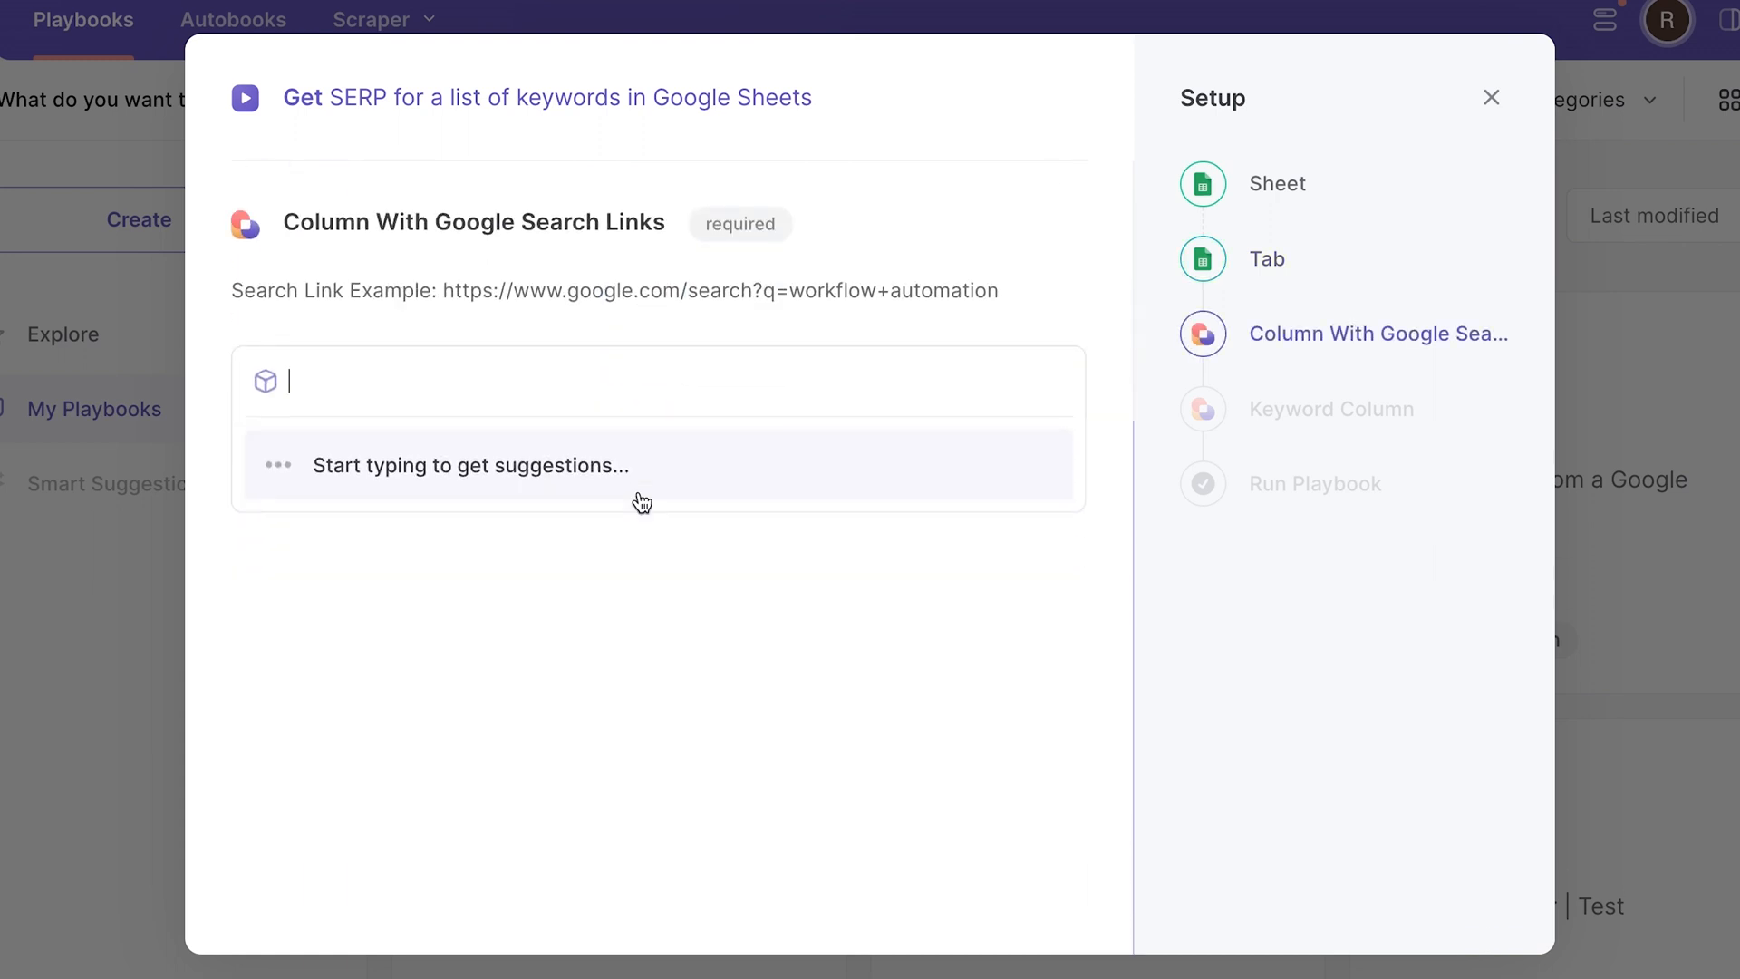
# - Set Search Link as the playbook's column with Google search links and Keyword as its keyword column
pyautogui.write('Search Link')
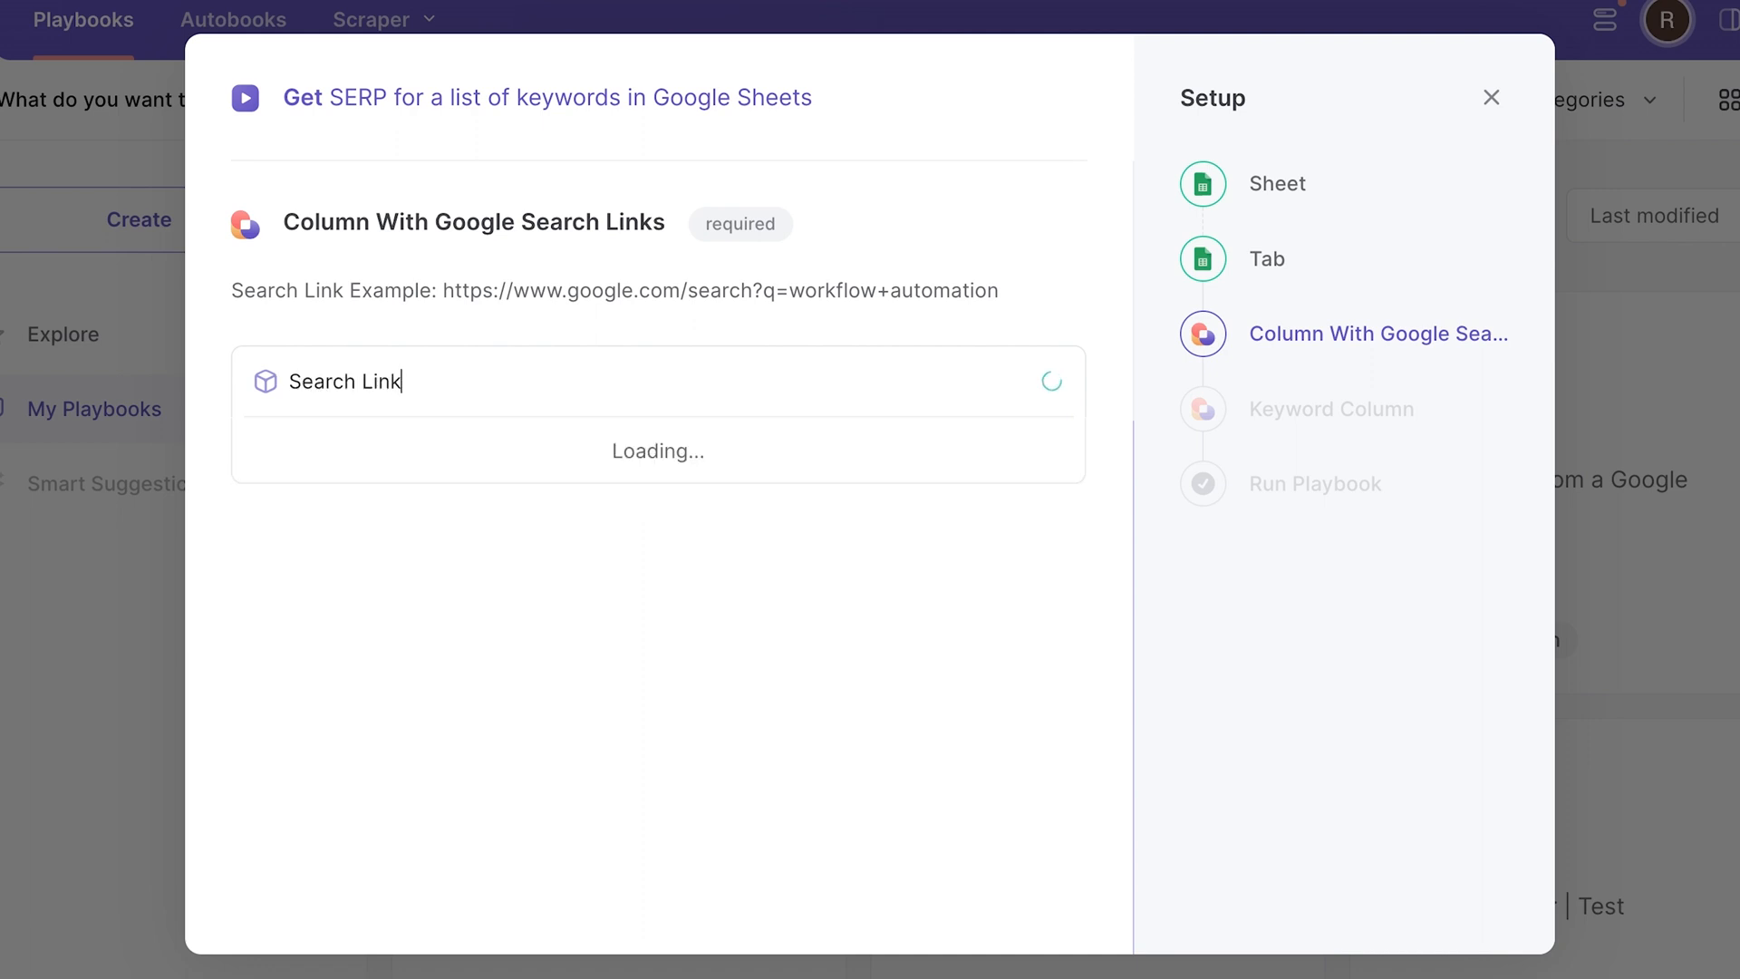
pyautogui.click(677, 493)
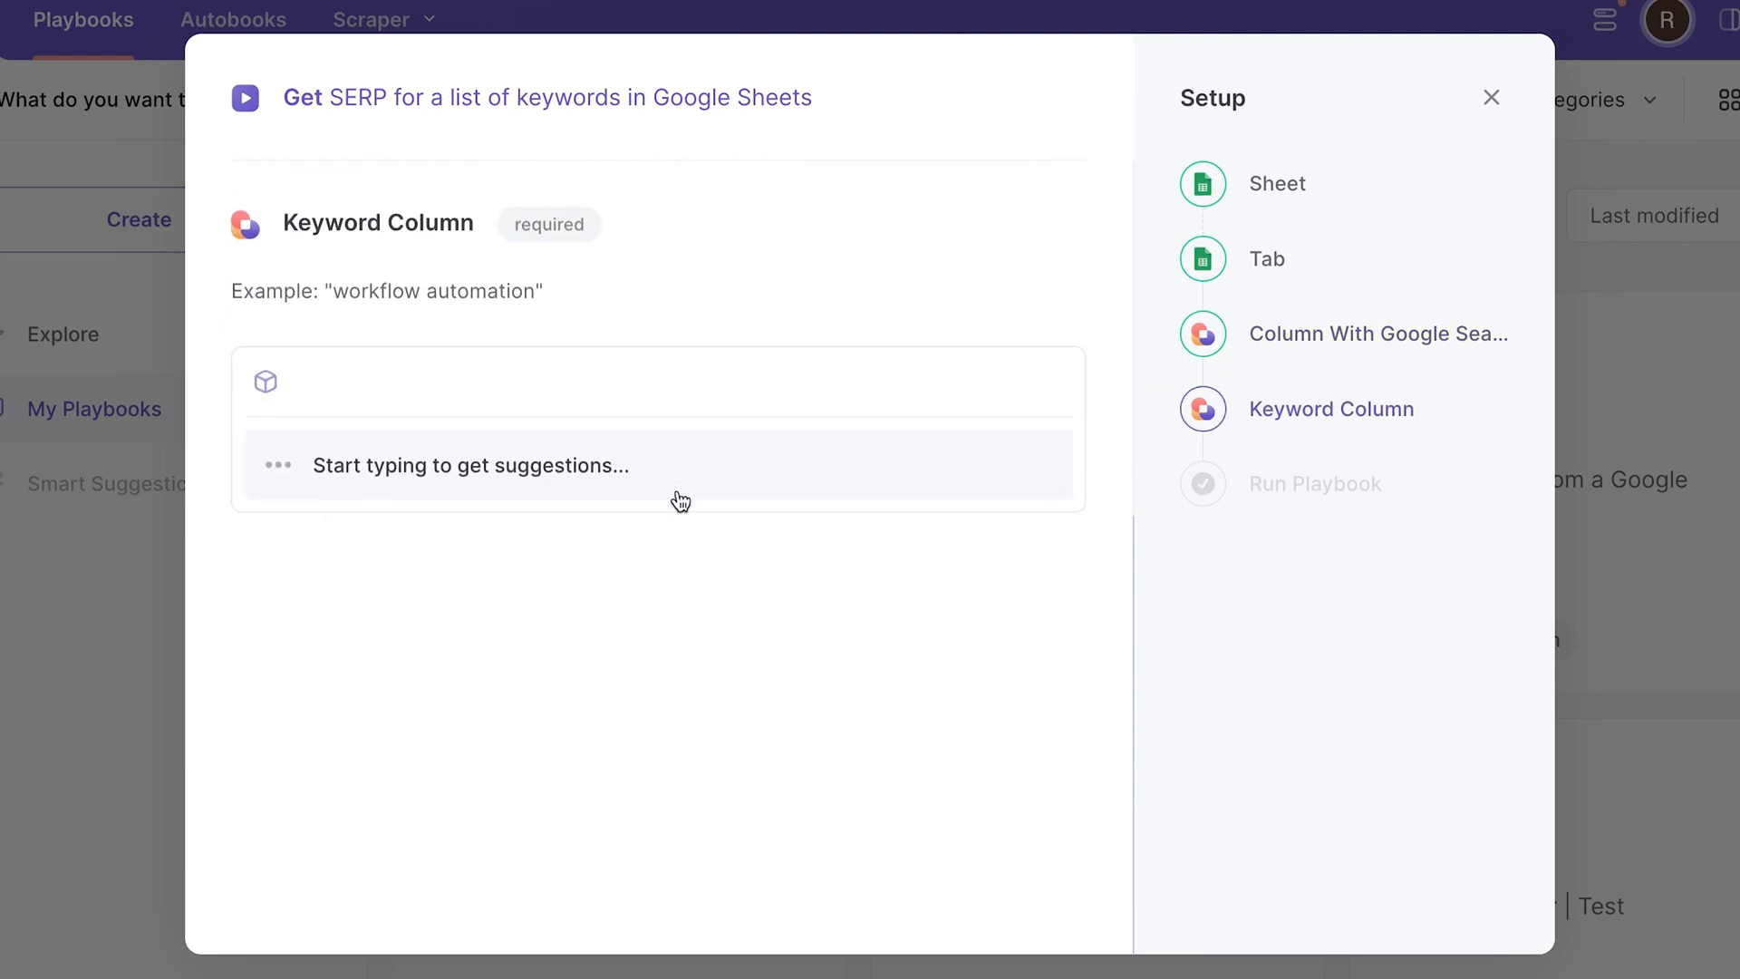
pyautogui.write('Keyword')
pyautogui.click(717, 482)
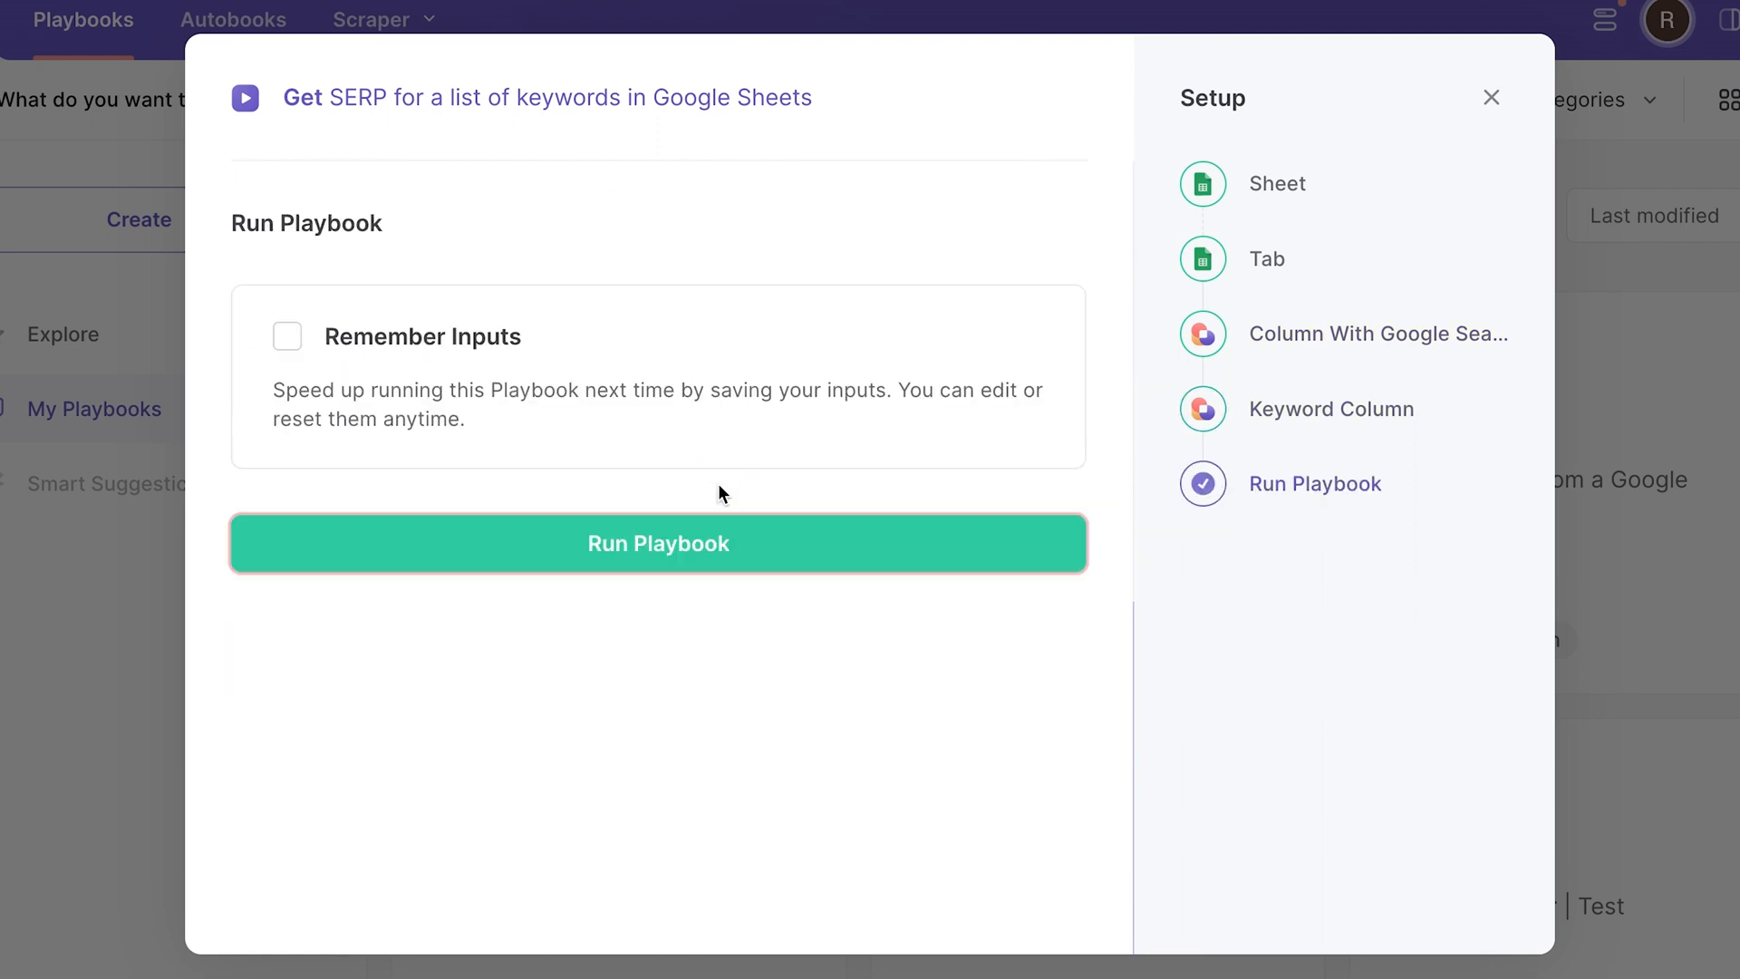
# - Run the playbook without remembering inputs, hide its progress, and return to the spreadsheet
pyautogui.click(766, 547)
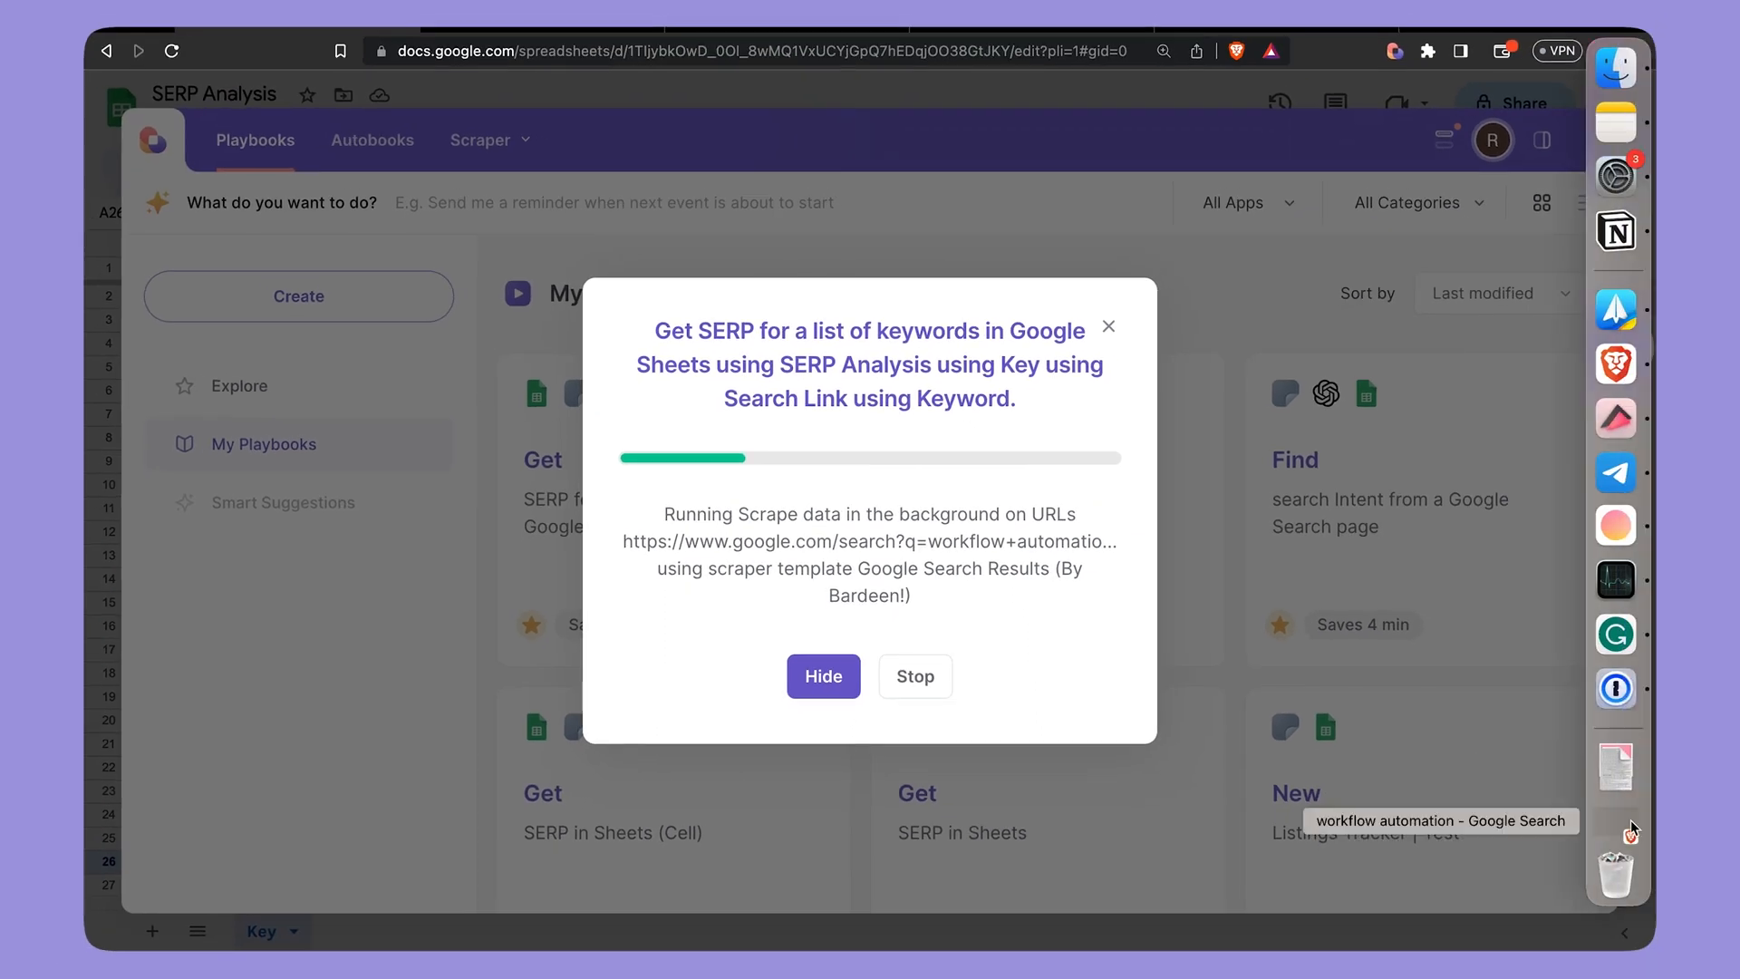
pyautogui.click(823, 676)
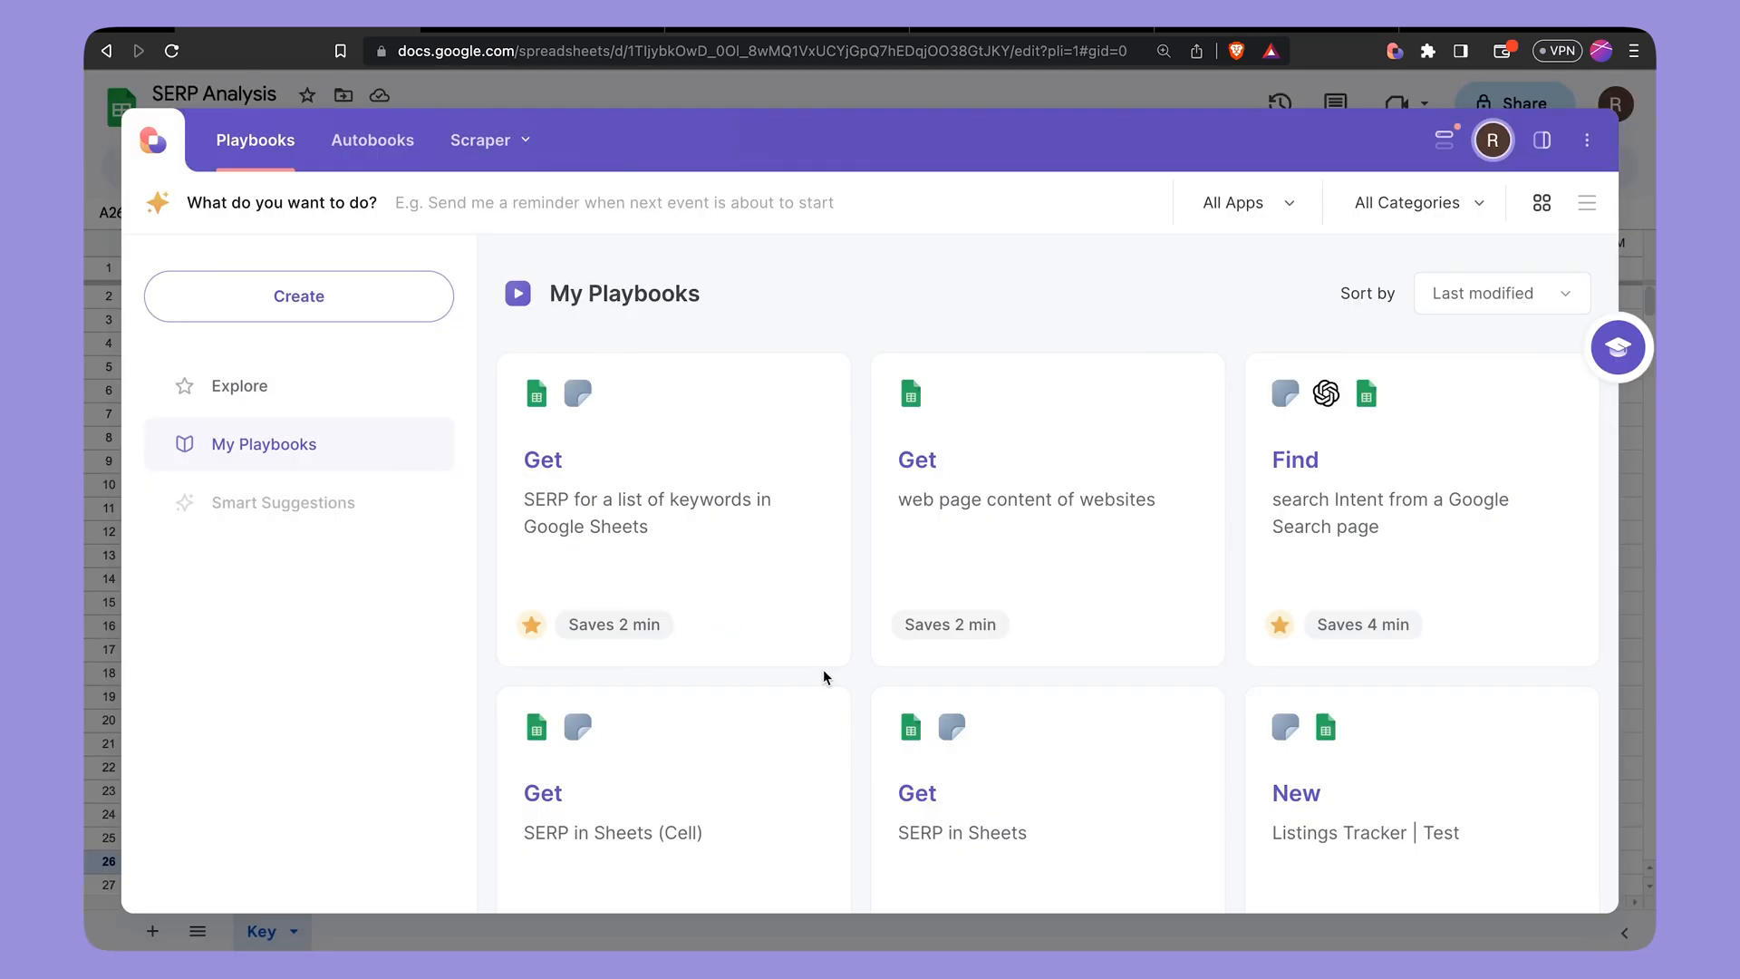
pyautogui.click(107, 416)
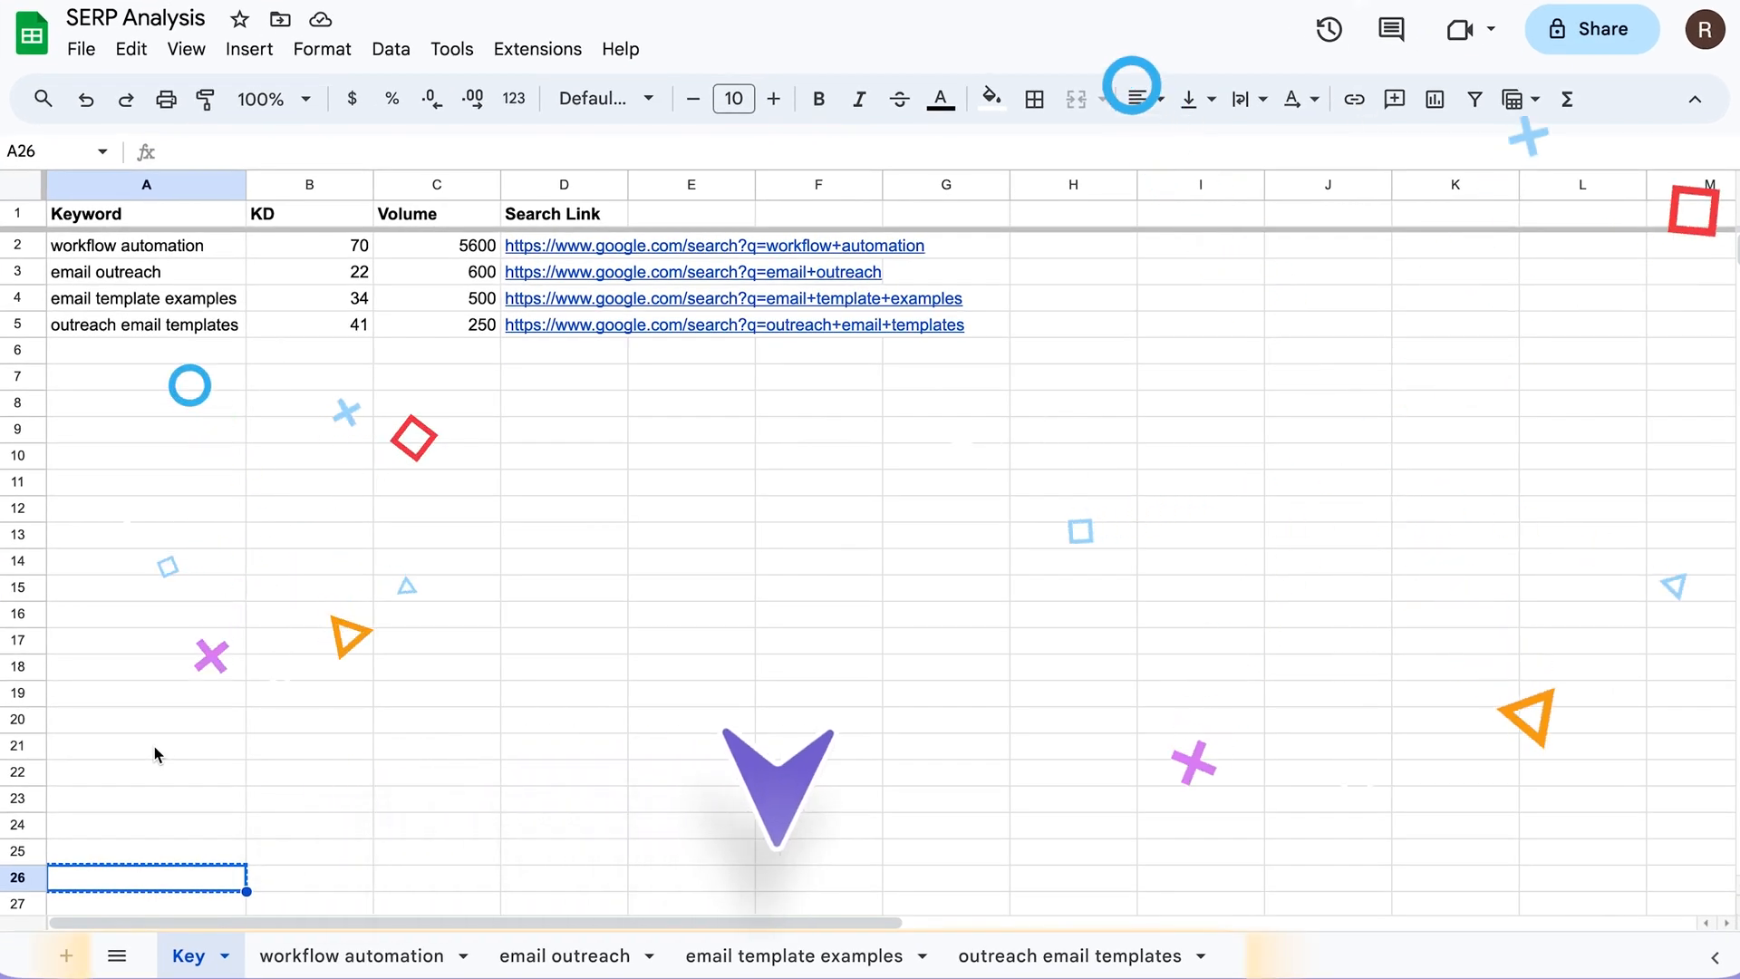
# - Review the scraped search results in each keyword's sheet, from workflow automation through outreach email templates
pyautogui.click(367, 956)
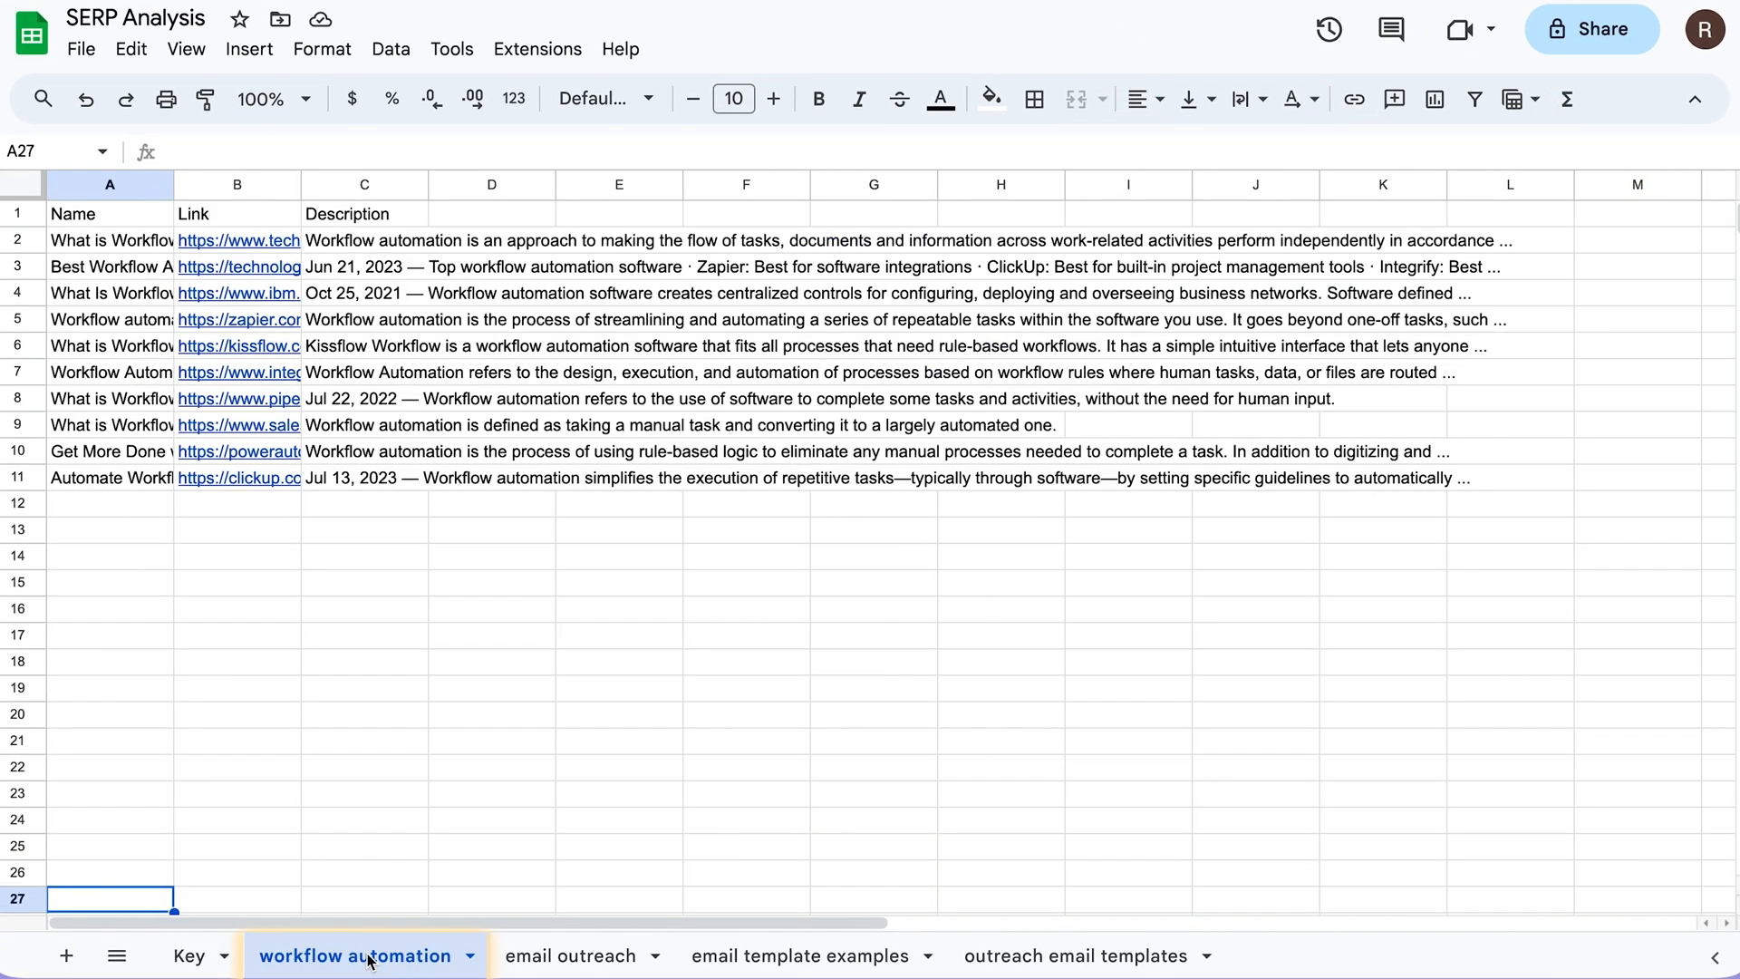
pyautogui.click(593, 957)
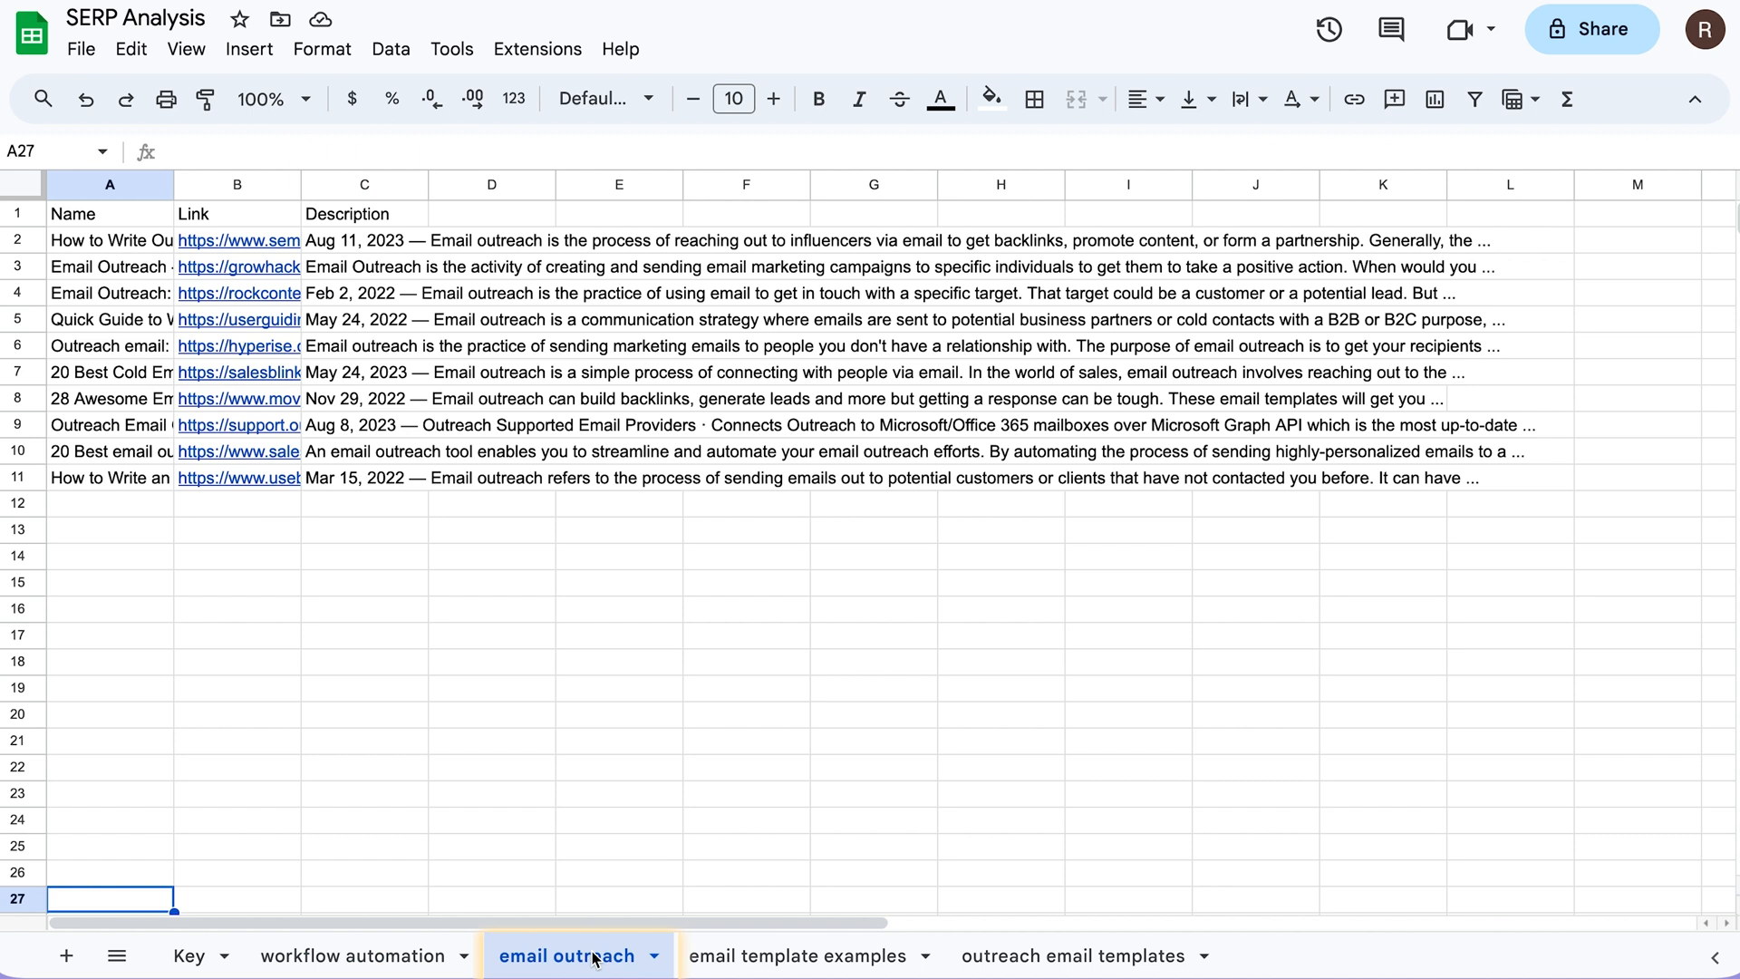
pyautogui.click(787, 958)
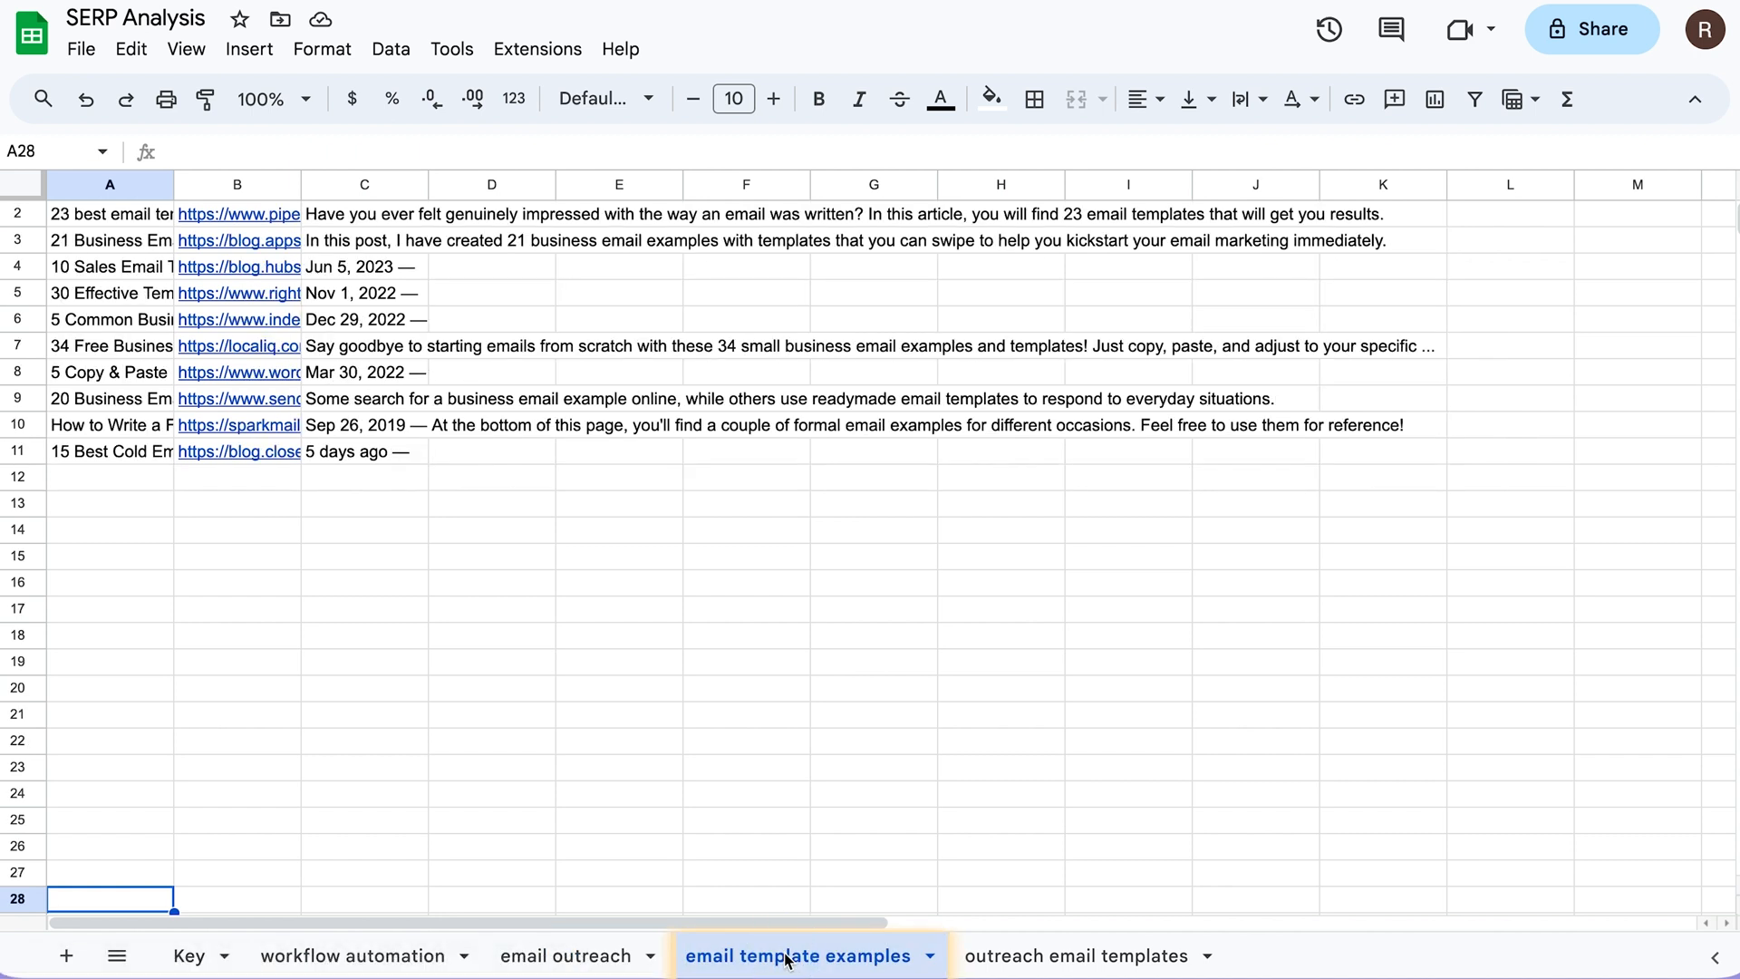
pyautogui.click(1010, 970)
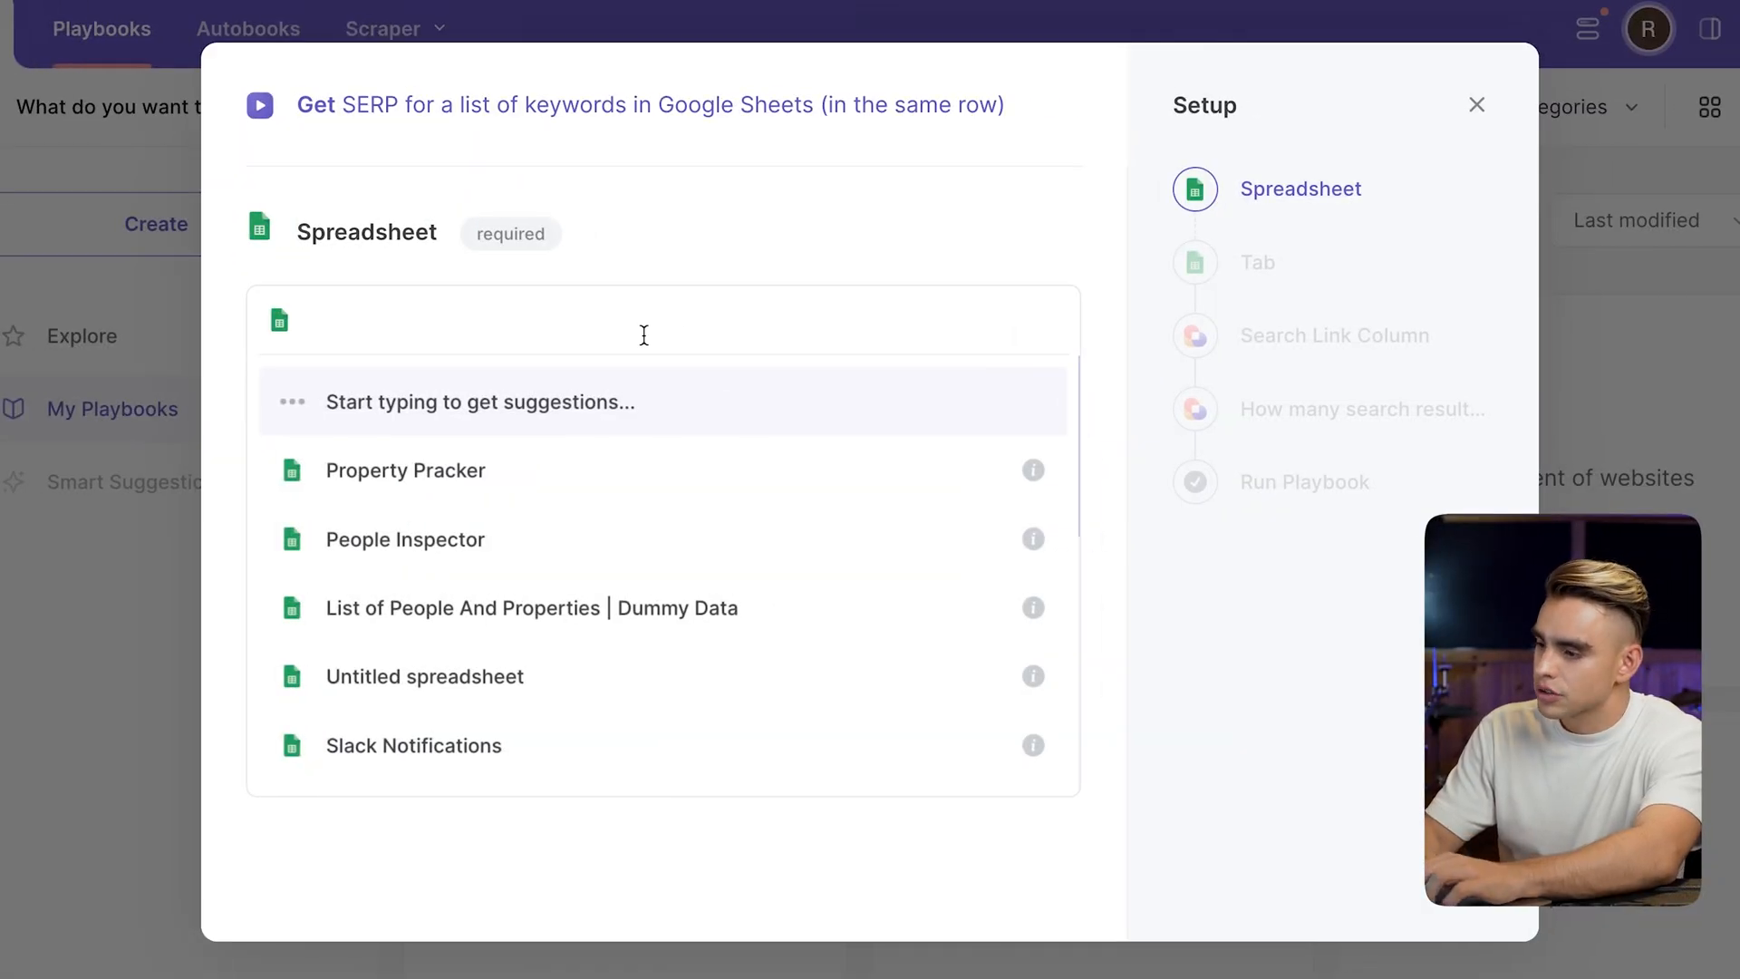
# - Set up the same-row SERP playbook with the SERP Analysis spreadsheet, the Key tab and Search Link as the search link column
pyautogui.write('RP')
pyautogui.click(685, 403)
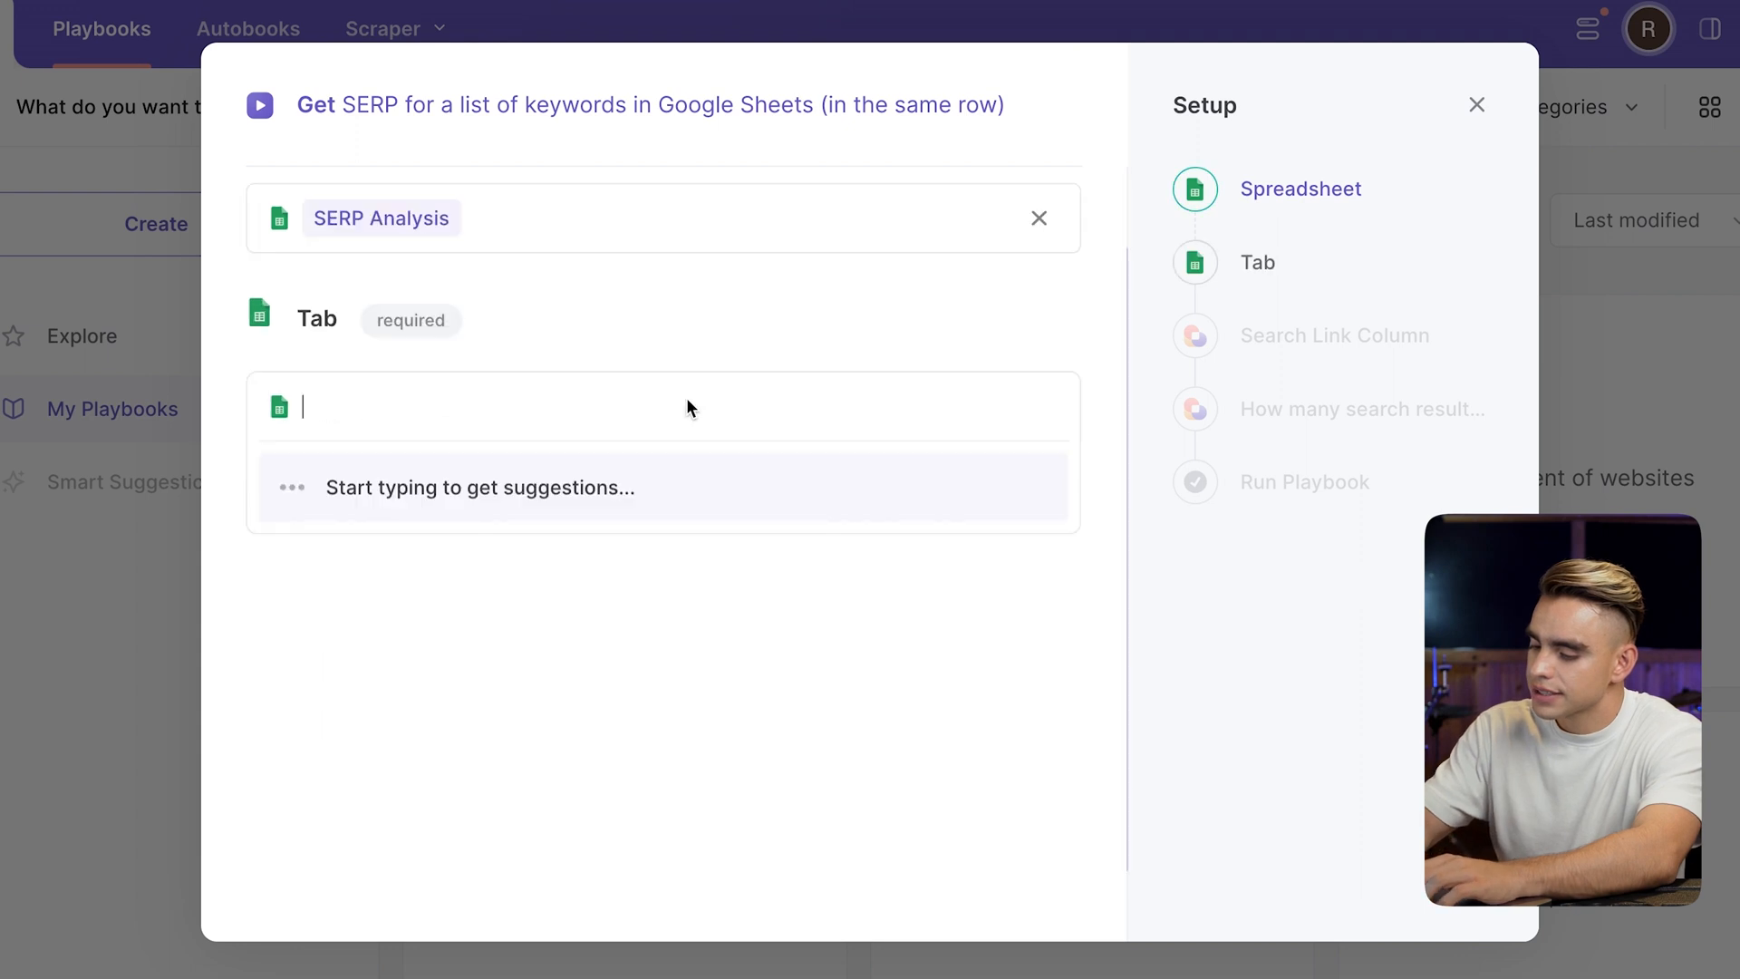
pyautogui.click(732, 466)
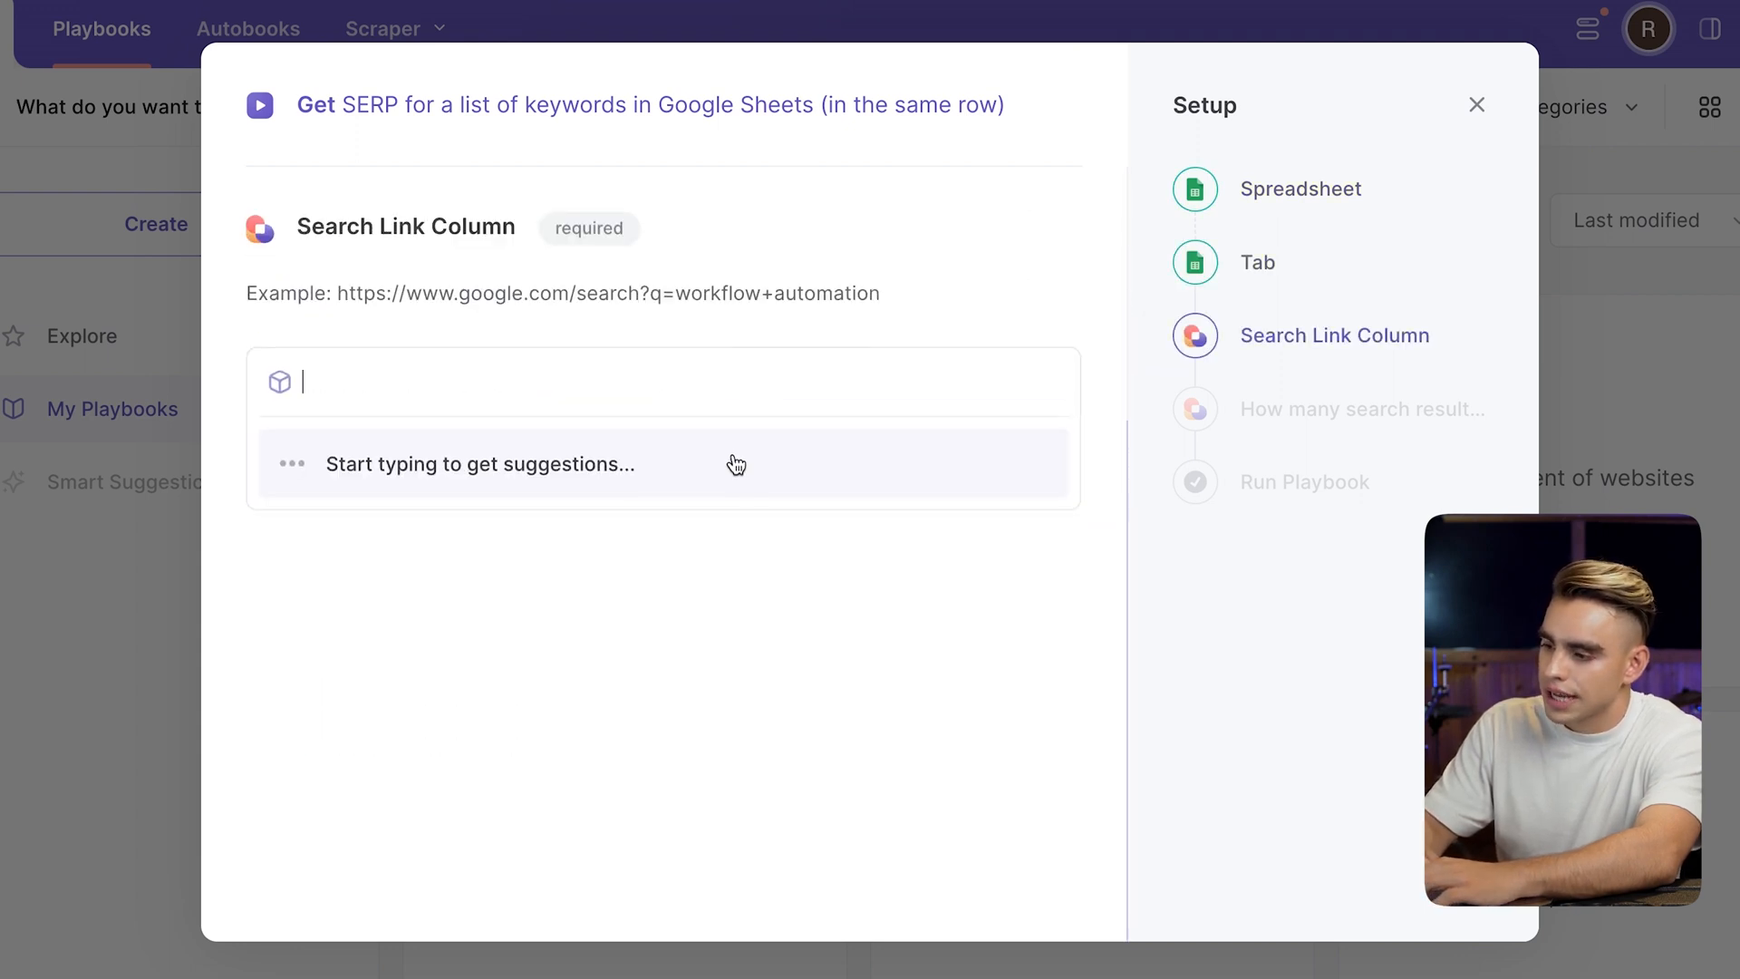
pyautogui.write('Search Link')
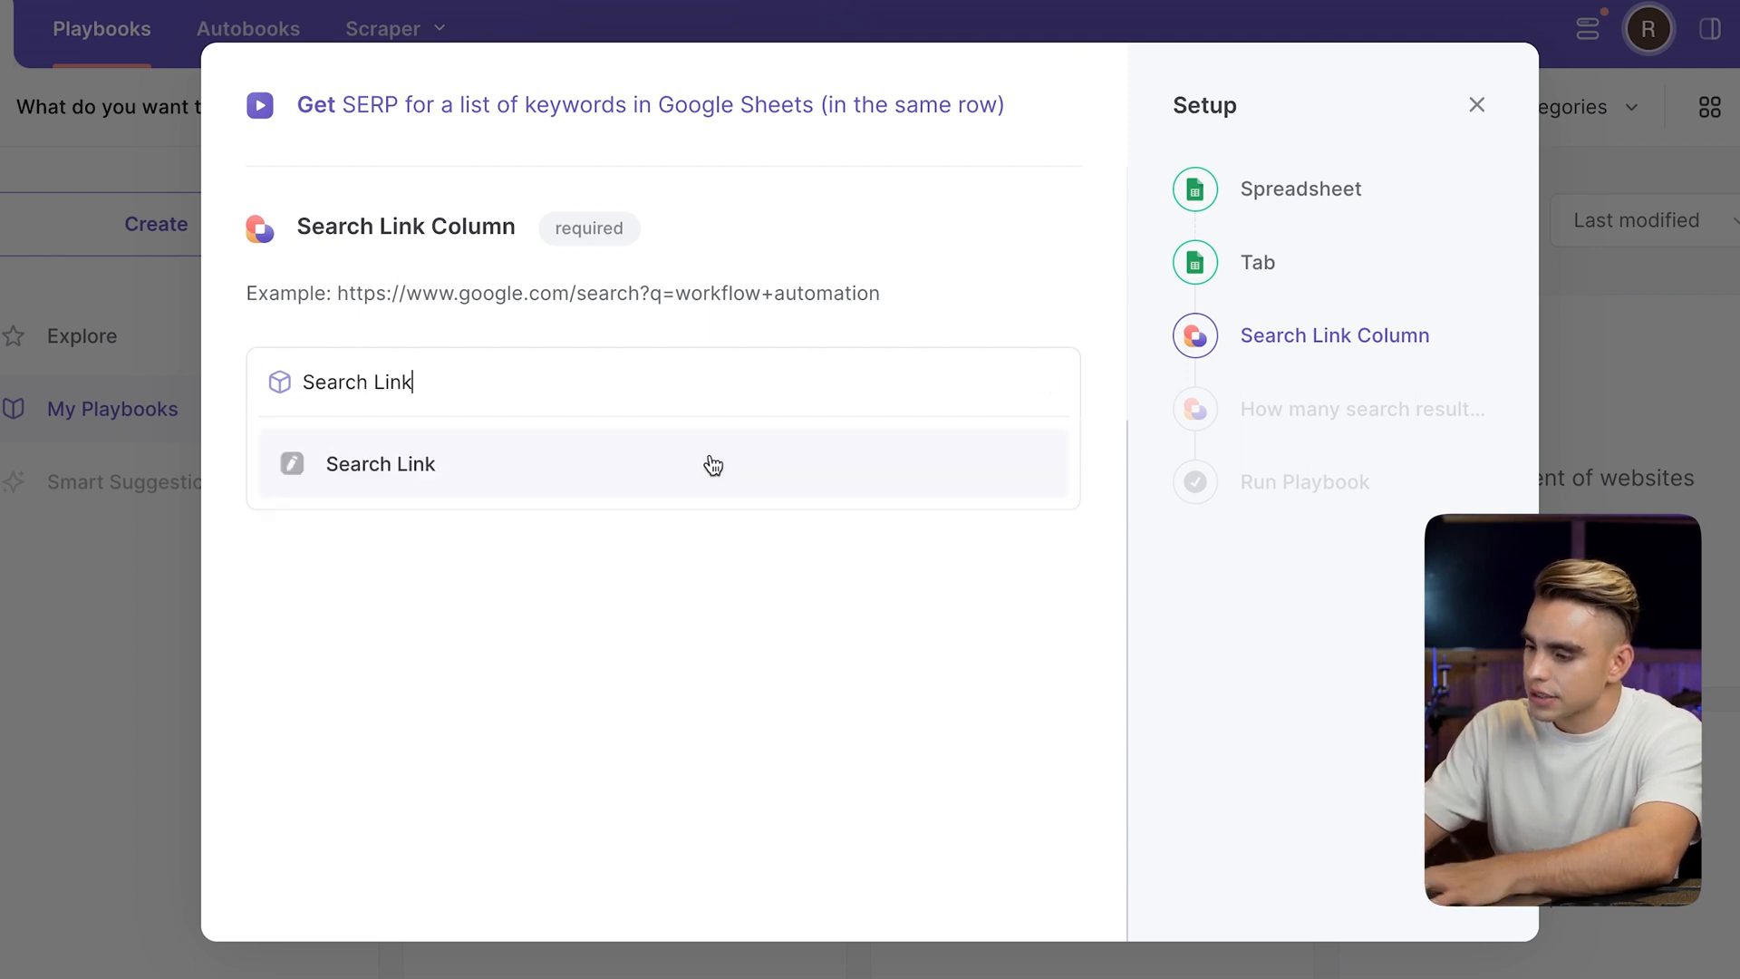
pyautogui.click(713, 465)
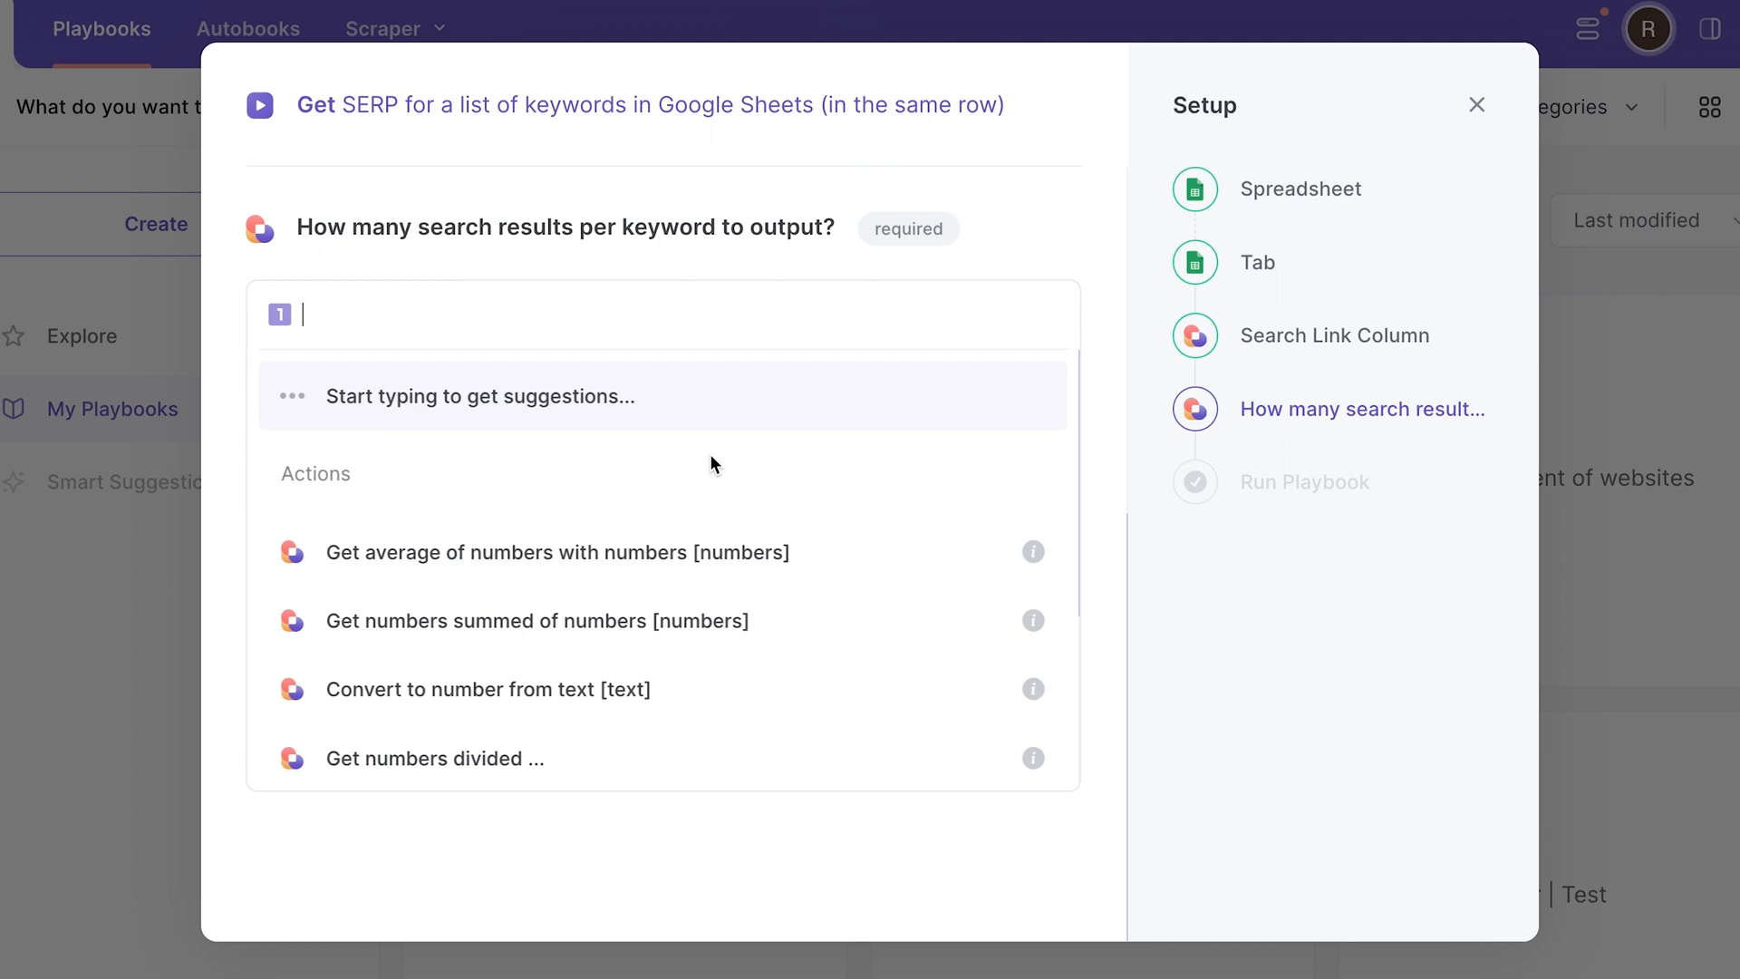
# - Set the output to 10 search results per keyword and run the same-row playbook
pyautogui.write('10')
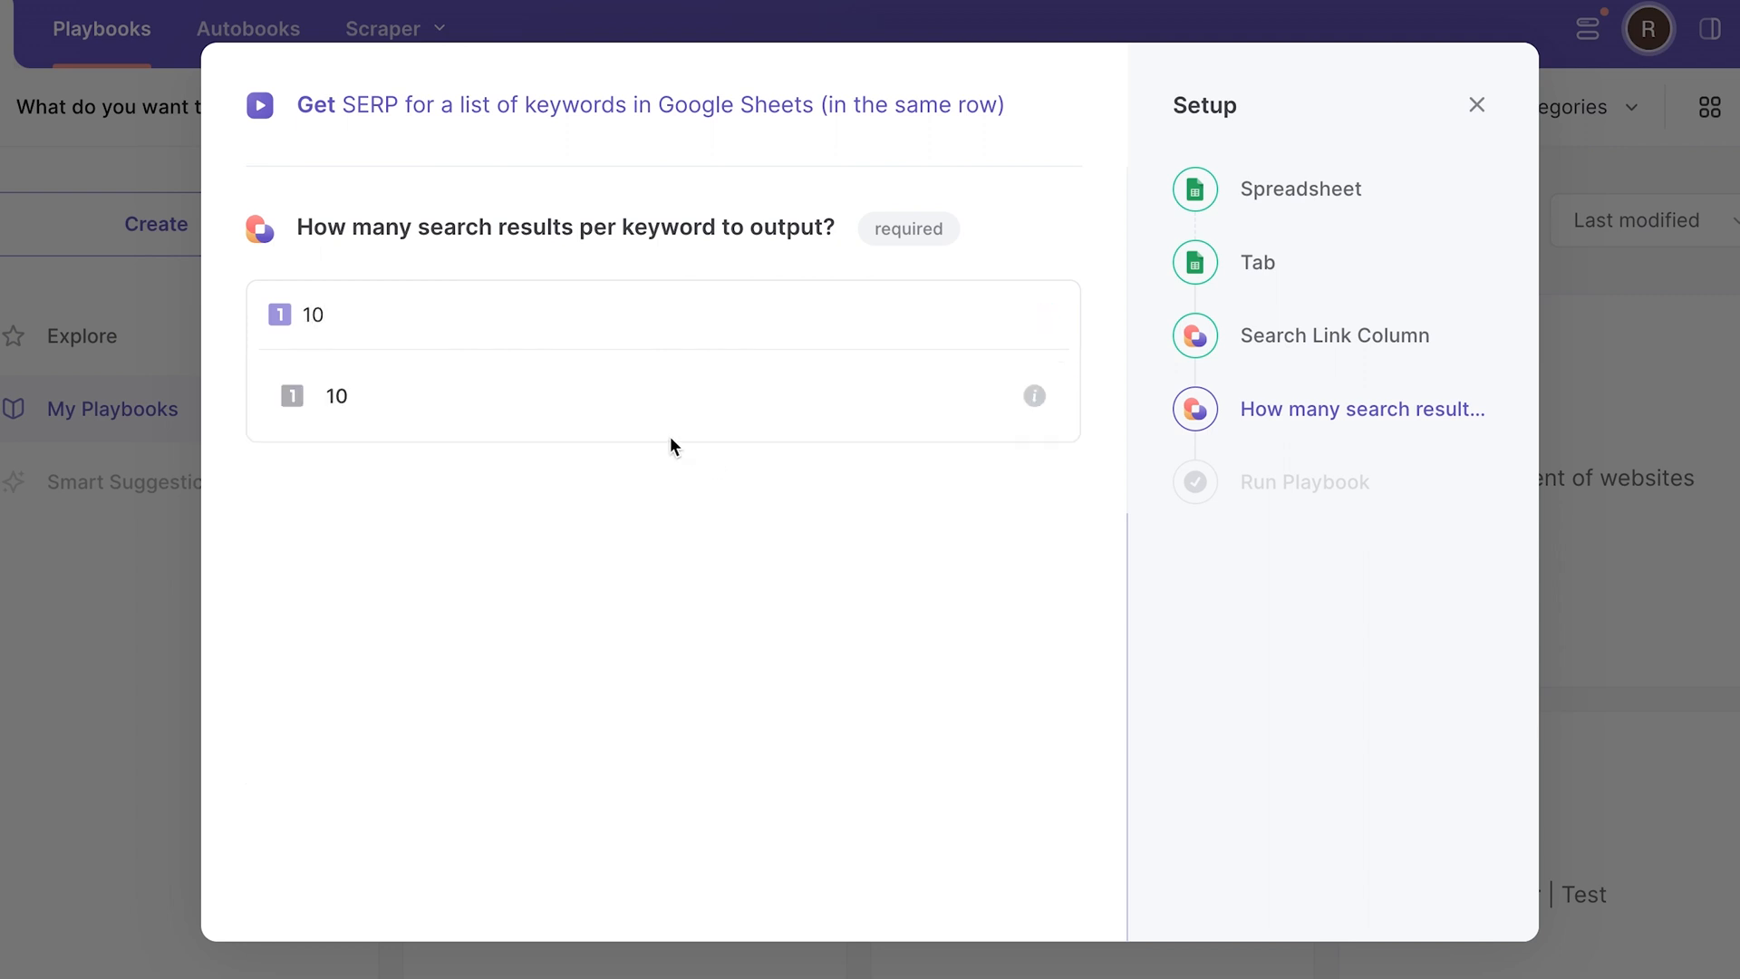
pyautogui.click(667, 418)
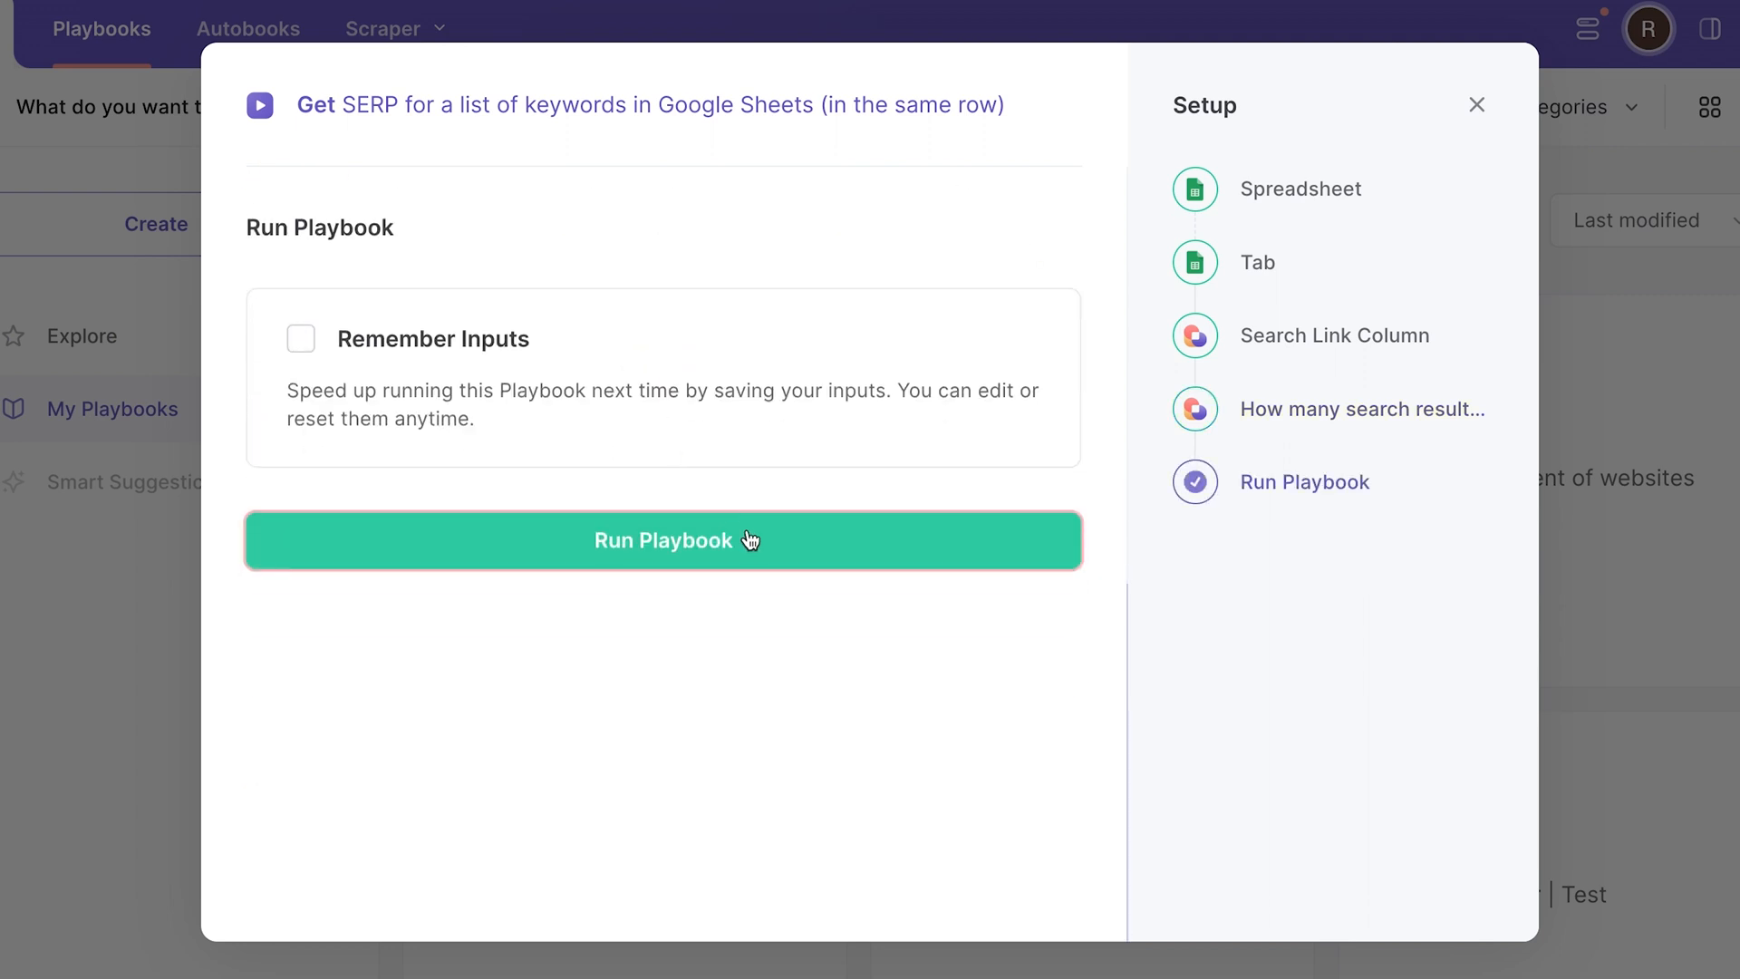
pyautogui.click(748, 538)
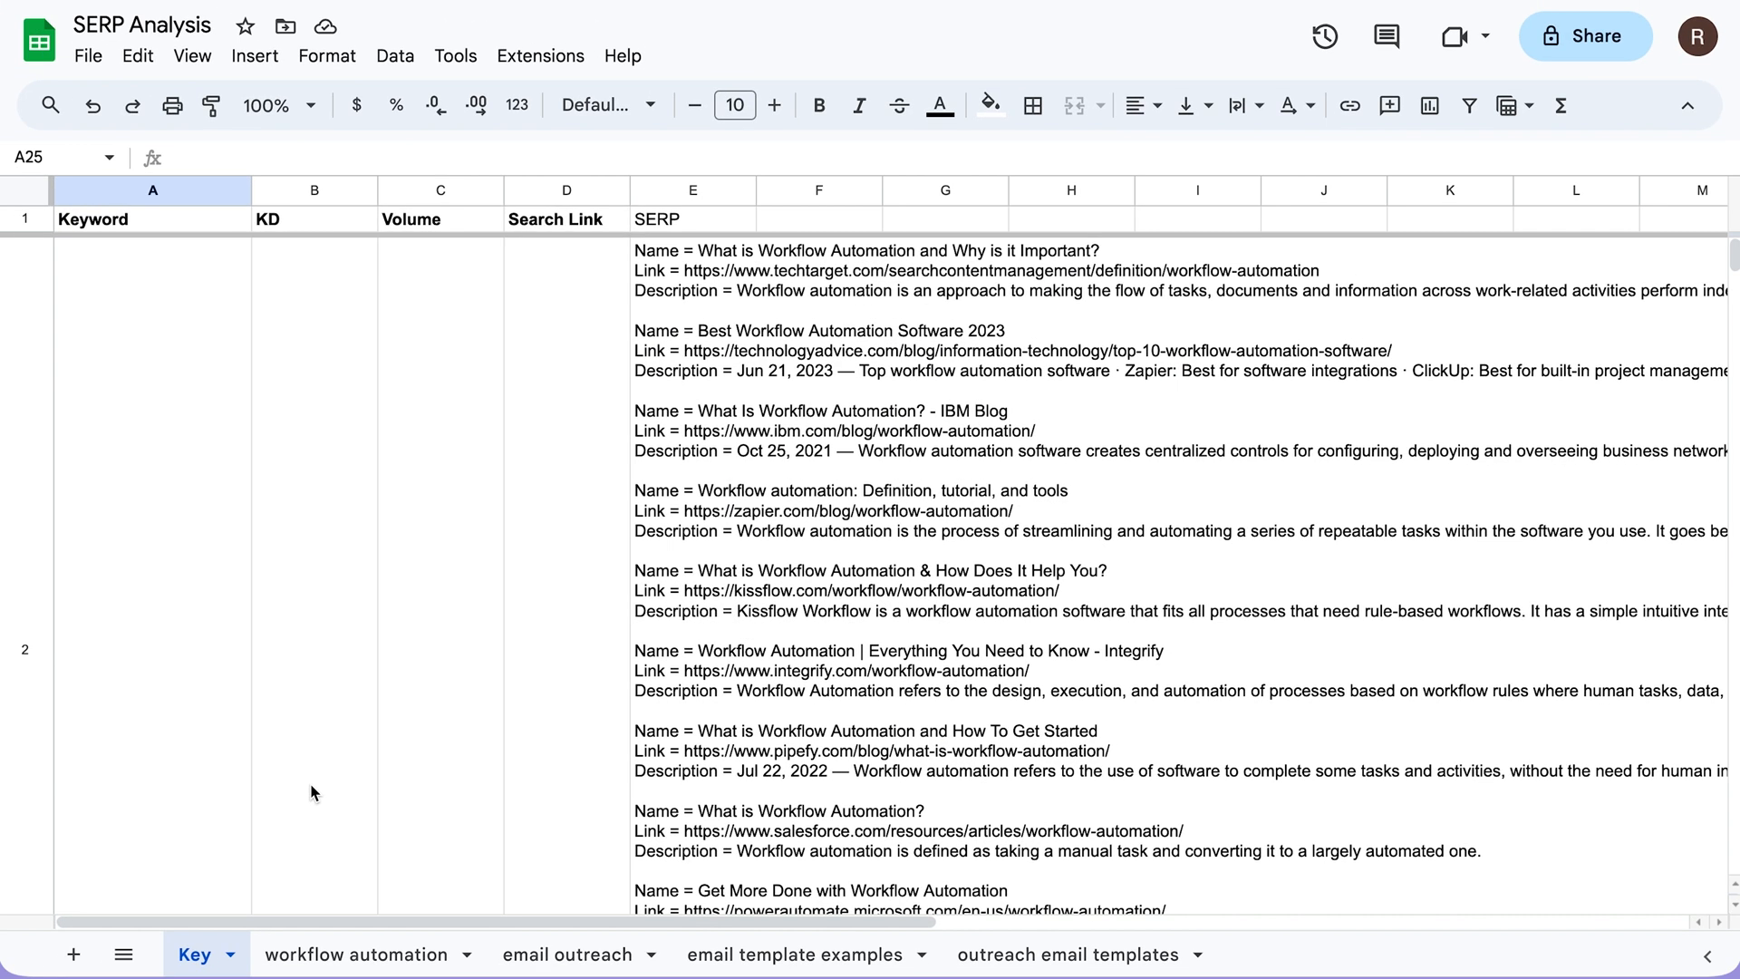
# - Widen the SERP column E in the Key sheet and wrap its text
pyautogui.click(1076, 192)
pyautogui.click(1246, 105)
pyautogui.click(1282, 154)
pyautogui.click(528, 532)
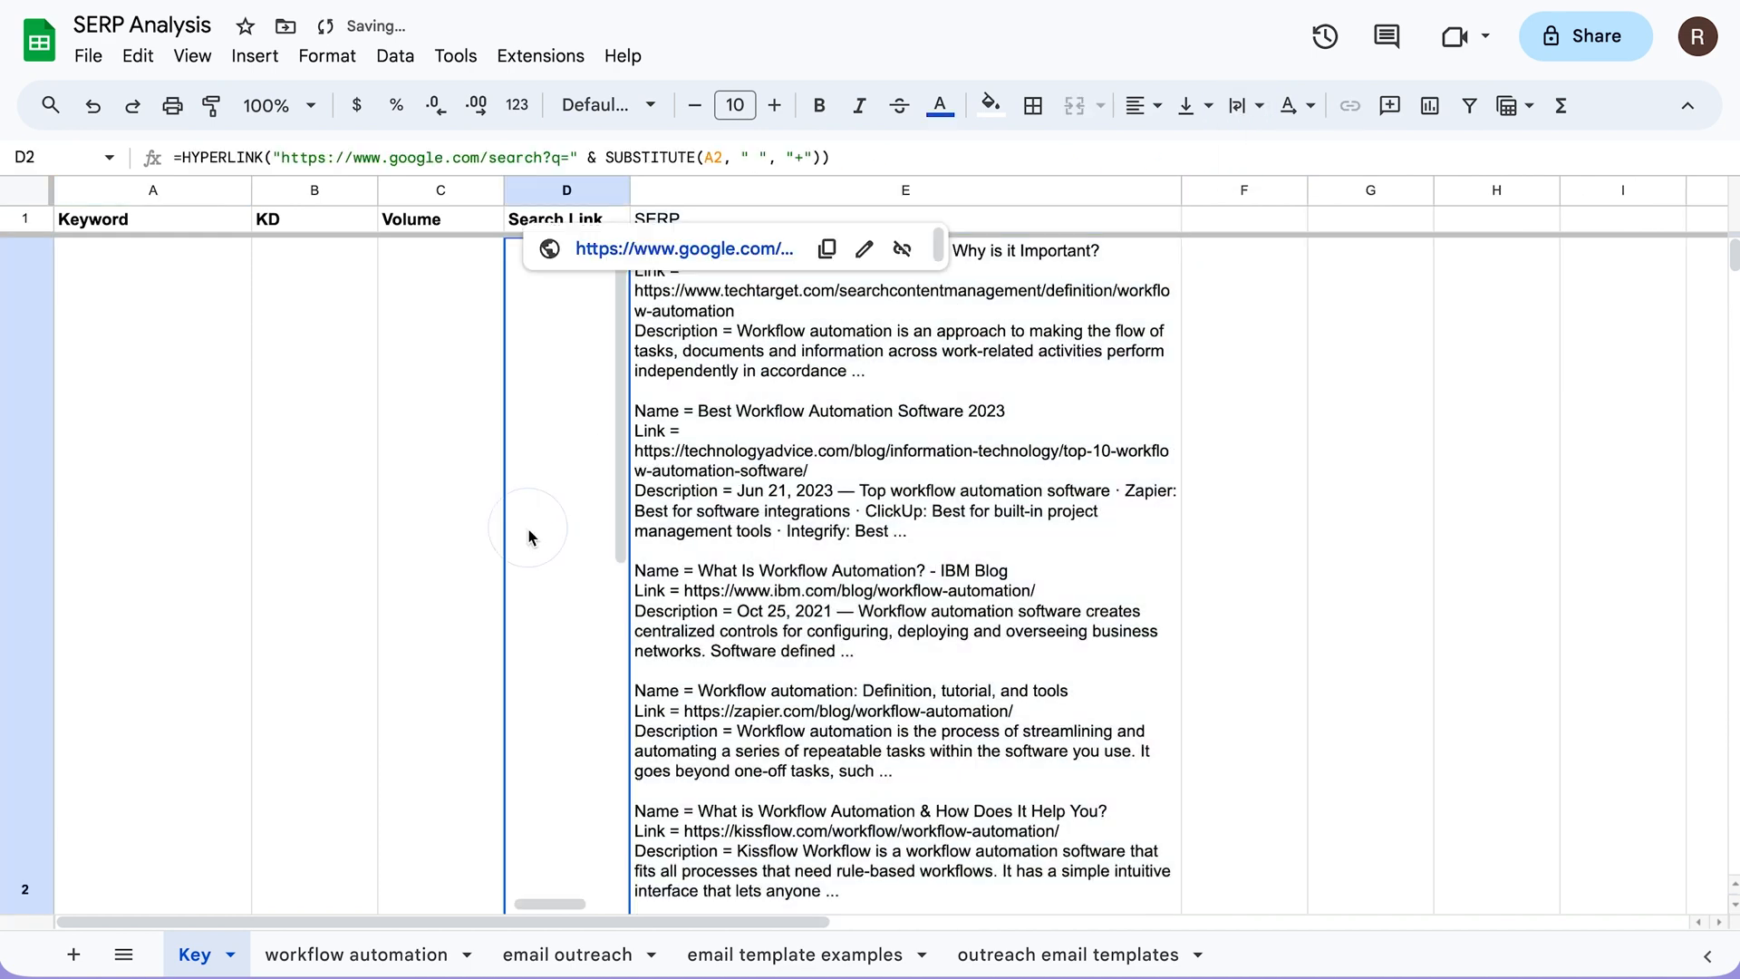
# - Resize all the keyword rows of the Key sheet to a uniform, shorter height
pyautogui.click(24, 555)
pyautogui.press('super+a')
pyautogui.rightClick(25, 555)
pyautogui.click(170, 722)
pyautogui.click(840, 604)
pyautogui.click(812, 652)
pyautogui.rightClick(24, 299)
pyautogui.click(136, 715)
pyautogui.click(747, 533)
pyautogui.click(839, 604)
pyautogui.click(124, 318)
# - Read through the full scraped search results in the SERP cells of the first keywords
pyautogui.doubleClick(874, 363)
pyautogui.scroll(-3, 874, 580)
pyautogui.scroll(3, 874, 580)
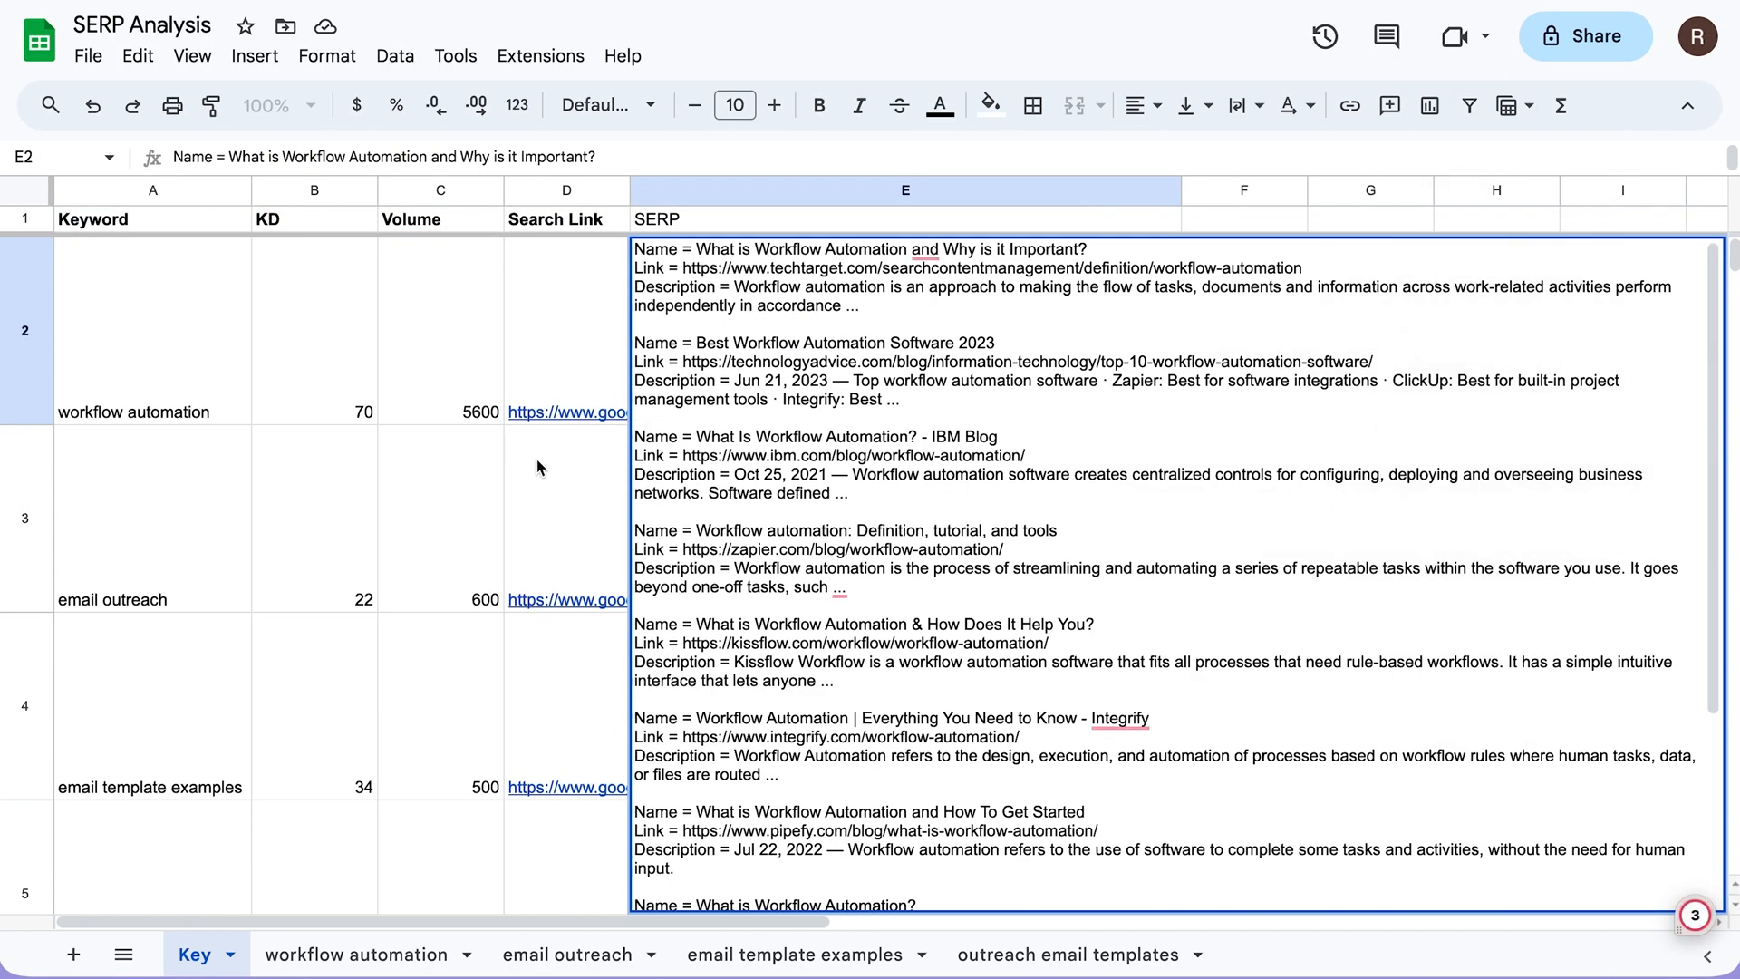
pyautogui.click(537, 468)
pyautogui.click(797, 498)
pyautogui.doubleClick(797, 498)
pyautogui.scroll(-3, 827, 596)
pyautogui.scroll(-3, 828, 596)
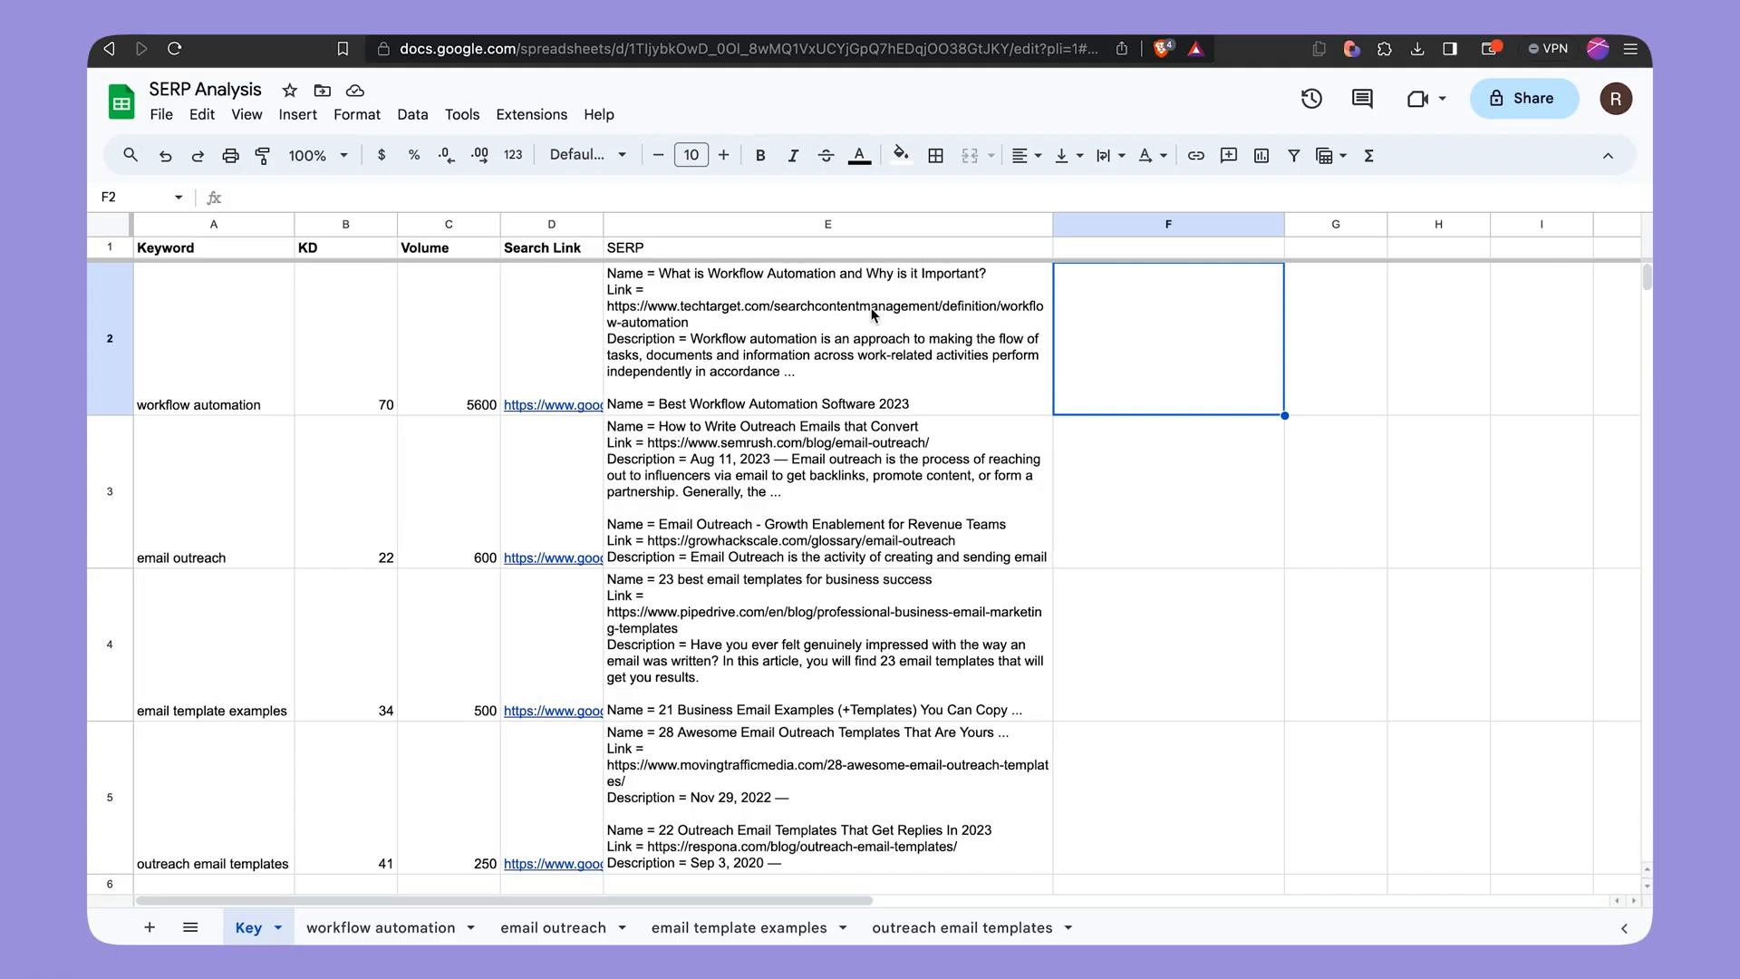
# - Select the SERP column and open the GPT for Sheets and Docs add-on
pyautogui.click(865, 229)
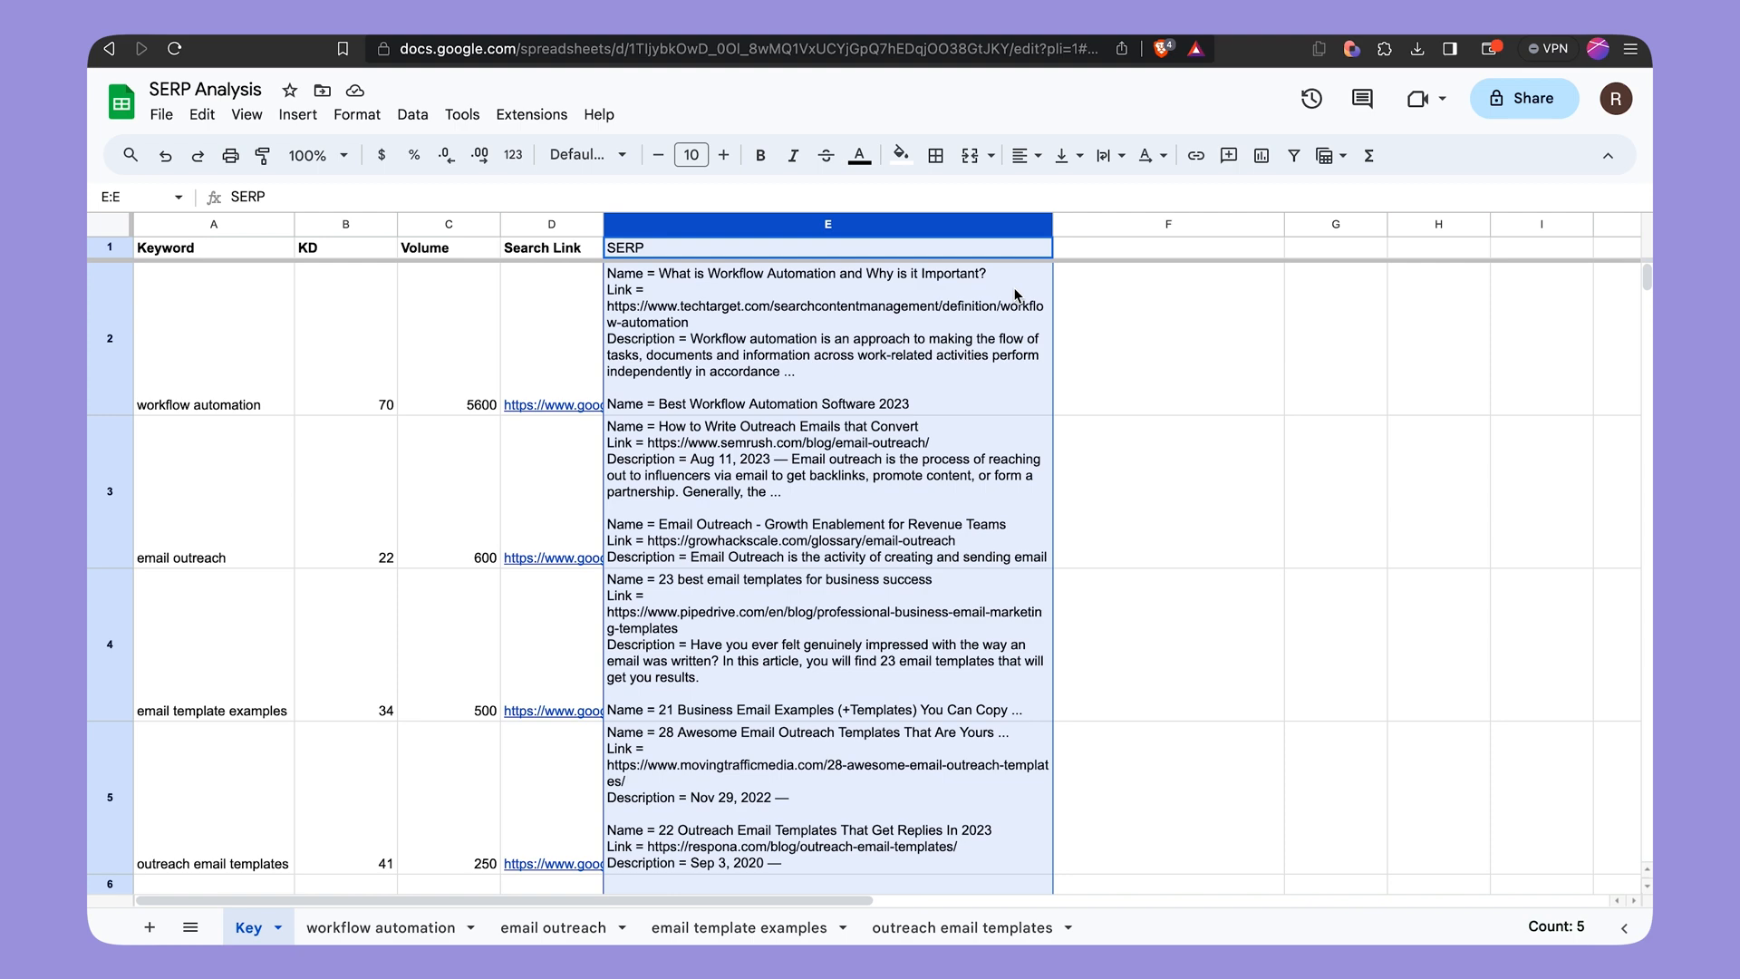
pyautogui.click(563, 122)
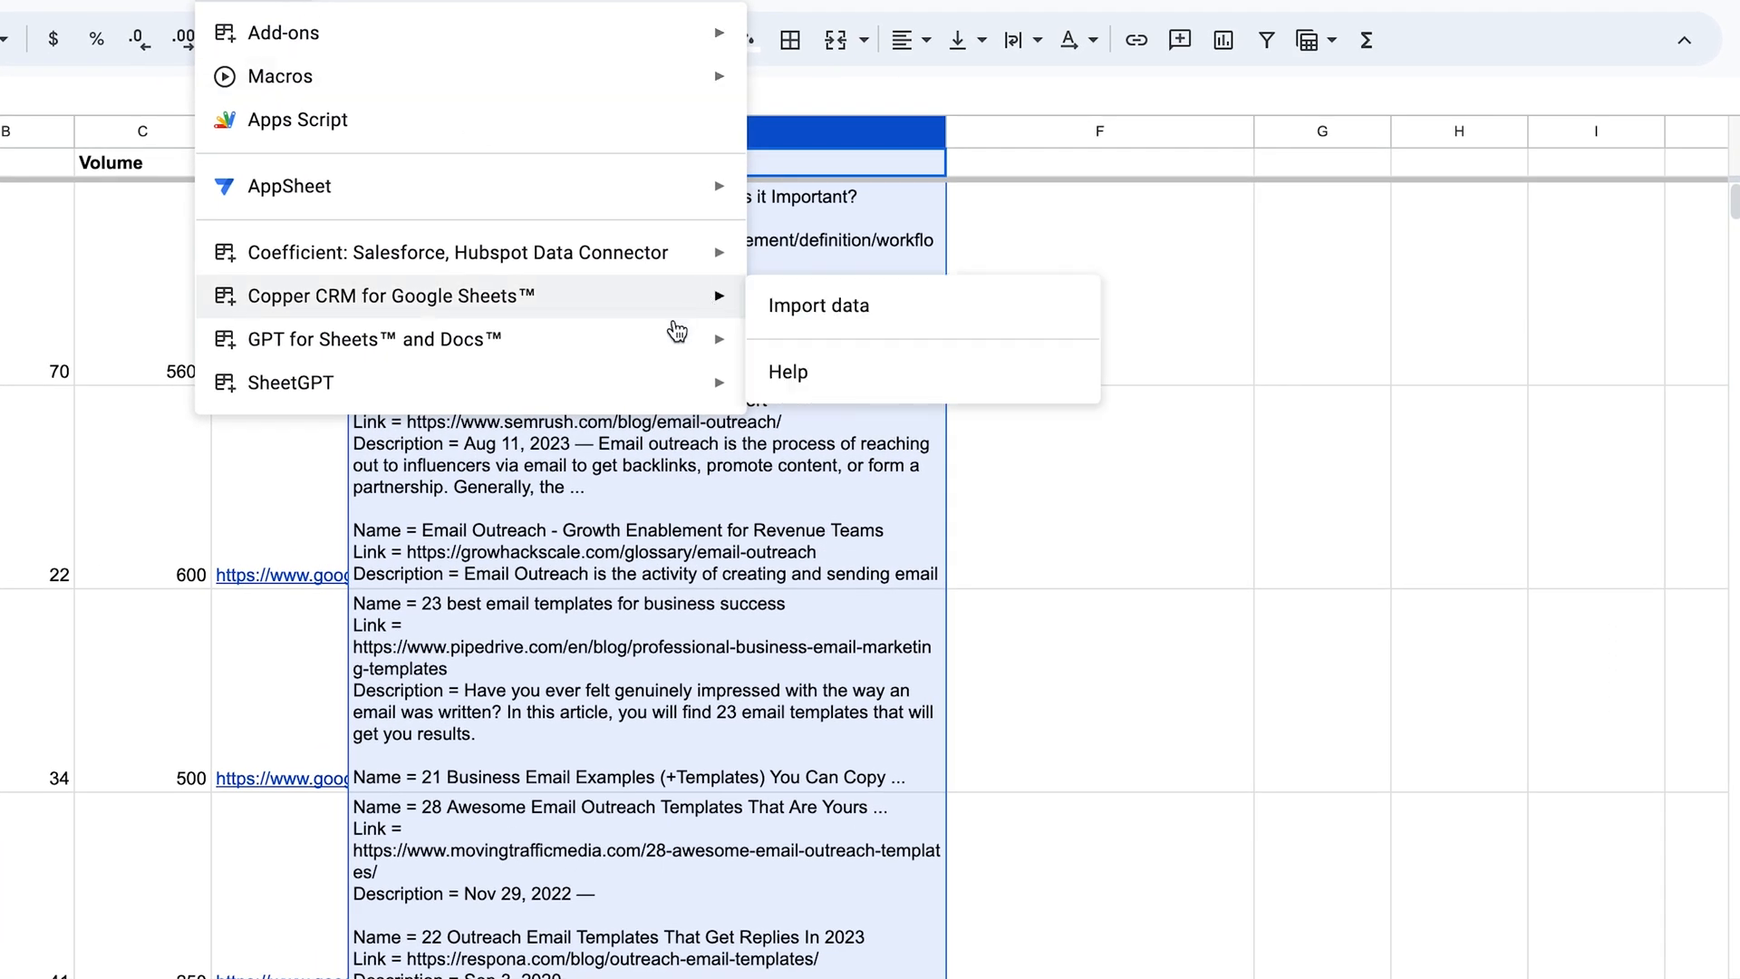
pyautogui.moveTo(676, 337)
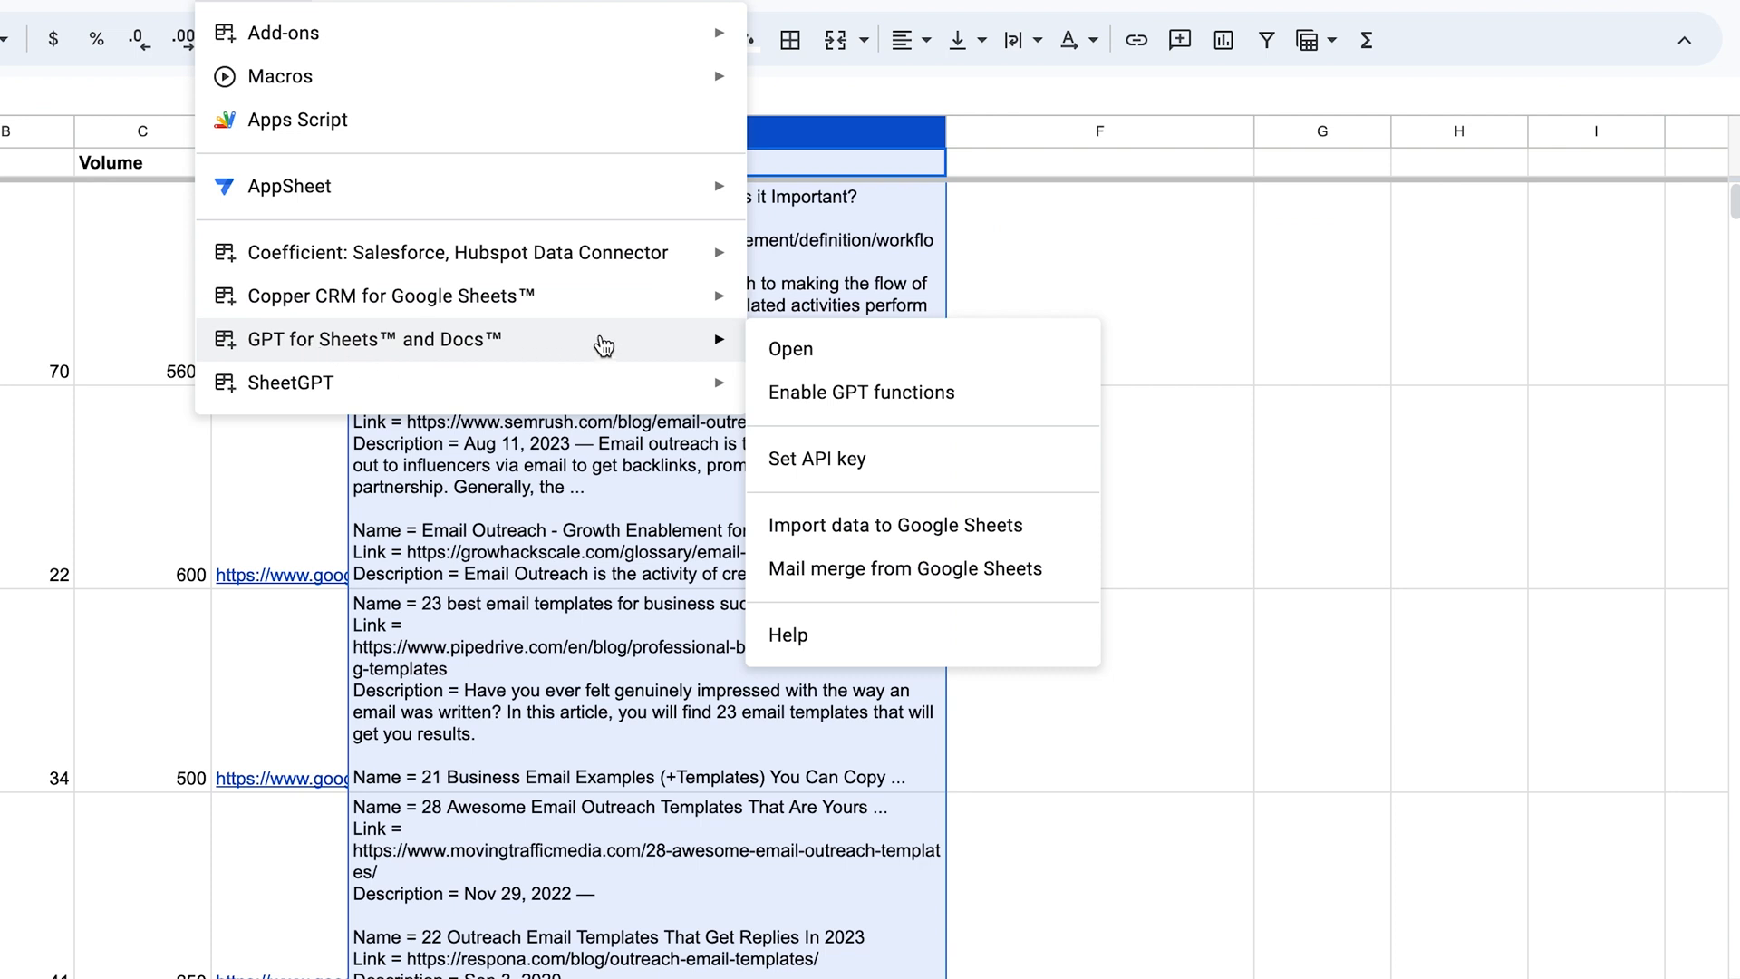
pyautogui.click(796, 349)
# - Examine the GPT function's description and example, and the add-on's default model, creativity and response size settings
pyautogui.click(1476, 254)
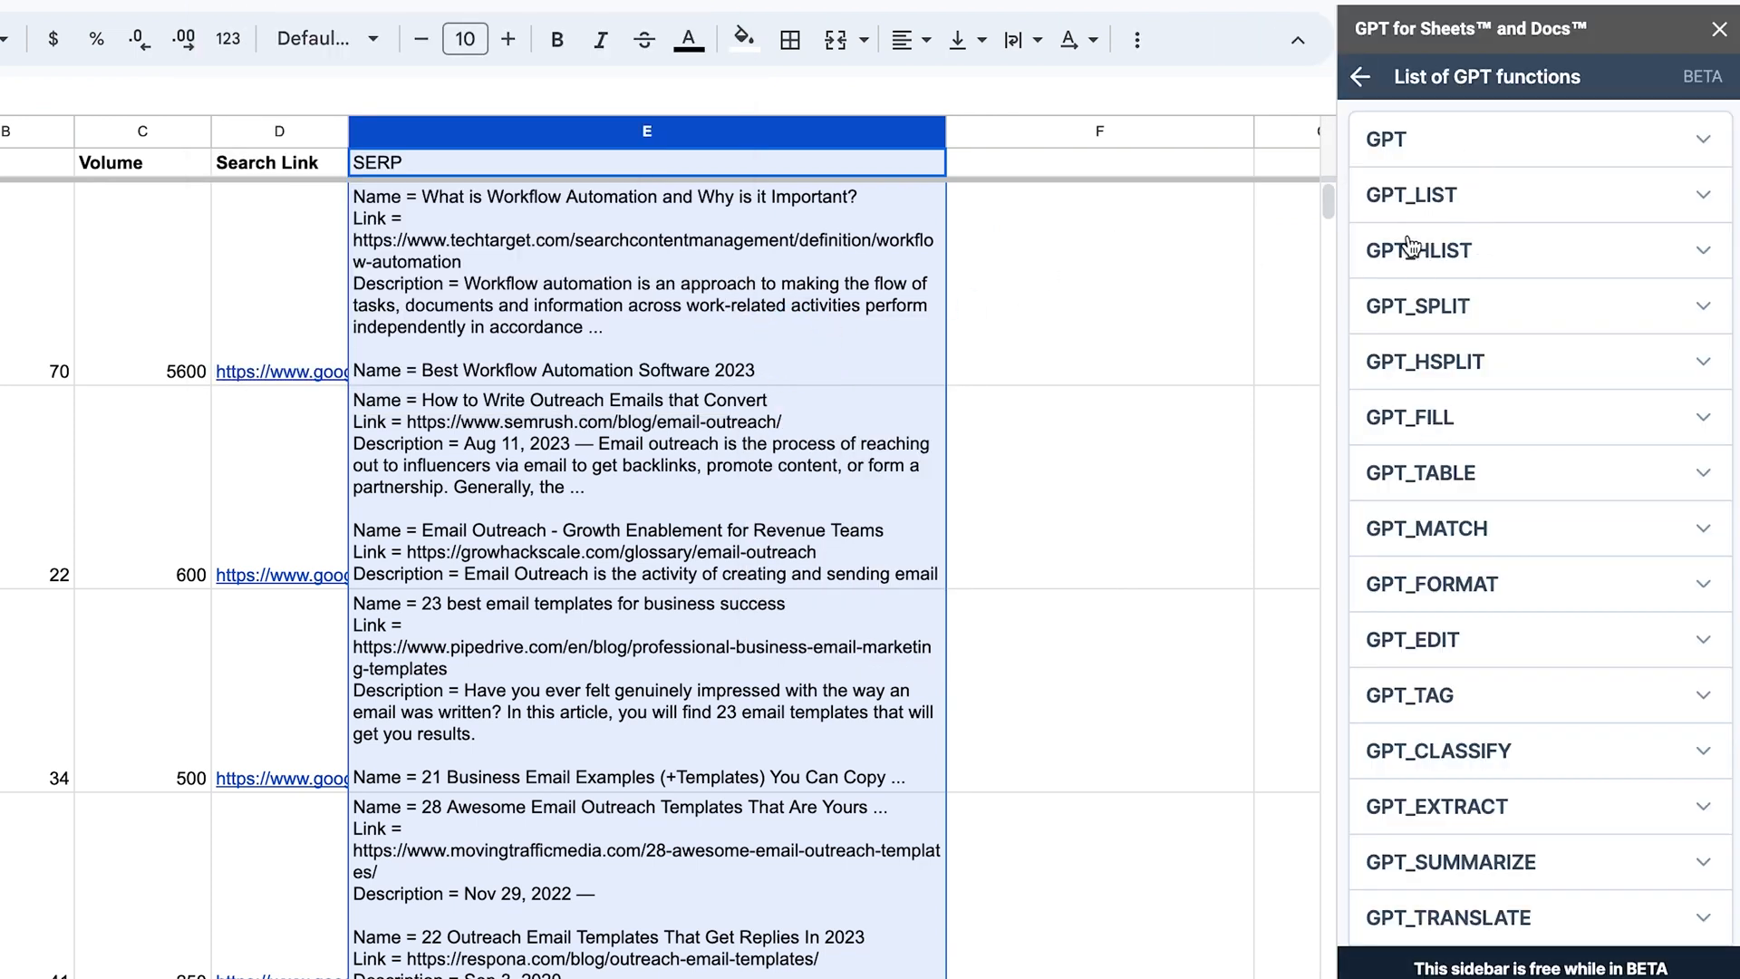
pyautogui.click(1428, 145)
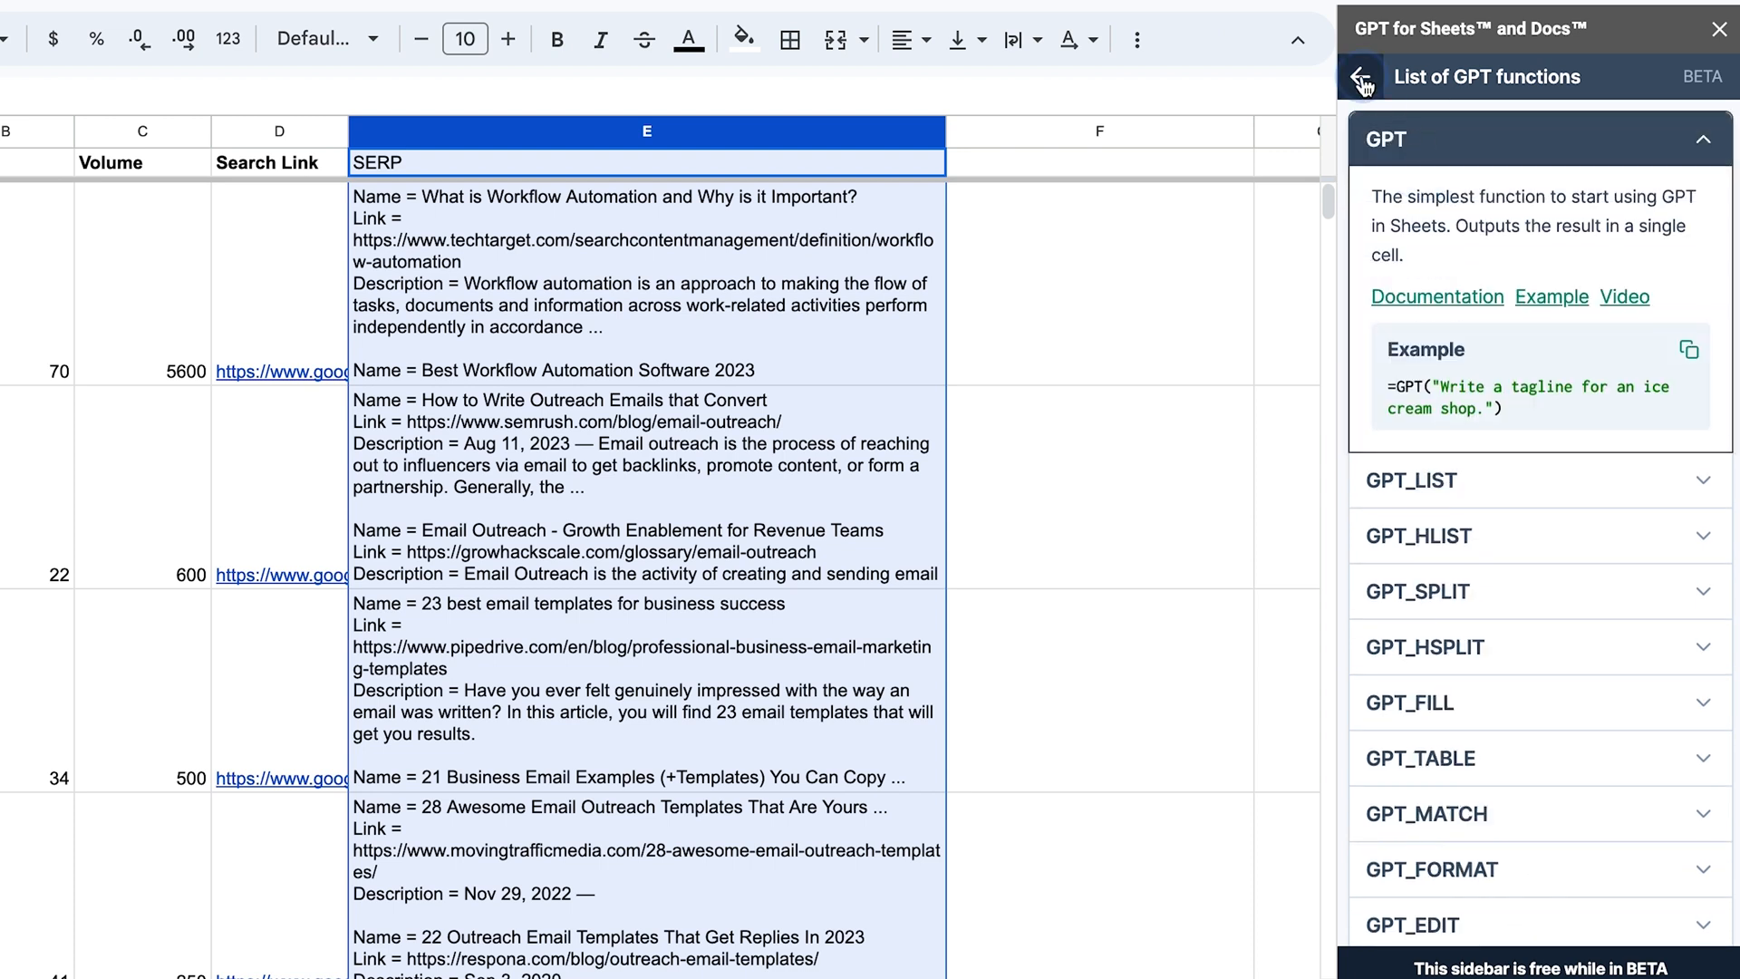
pyautogui.click(1361, 78)
pyautogui.click(1555, 340)
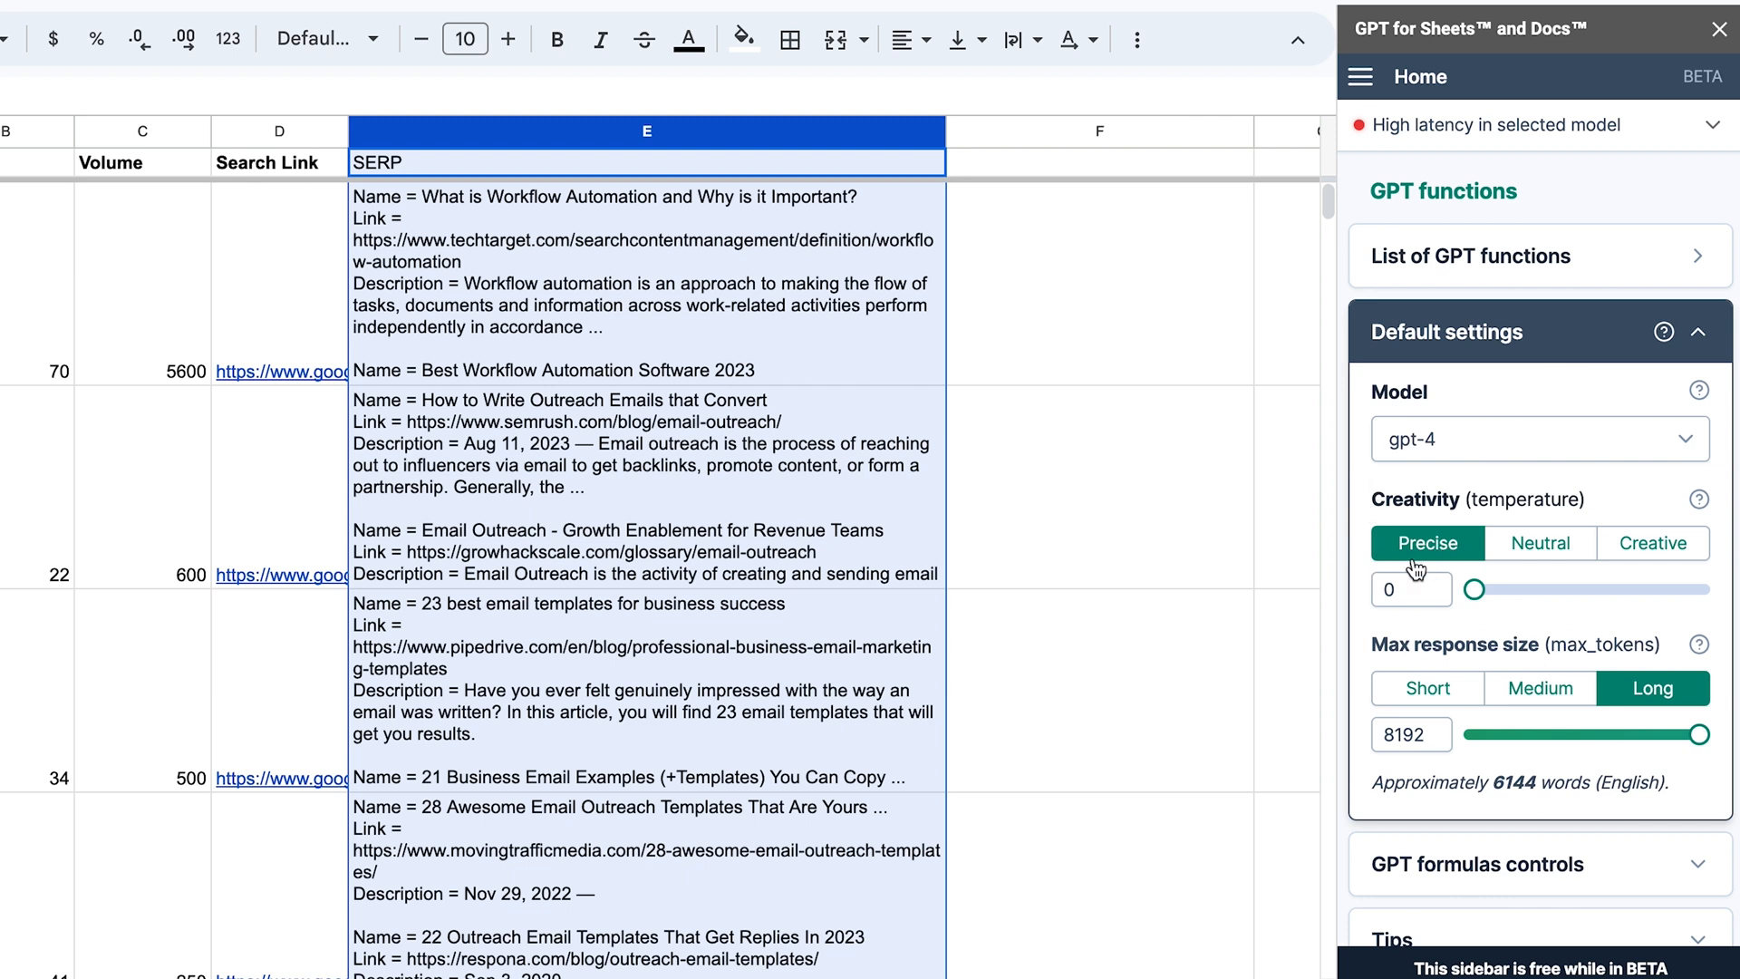
# - Enter a GPT formula in F2 classifying E2 as Navigational, Informational, Commercial or Transactional, and fill it down to F5
pyautogui.click(1121, 320)
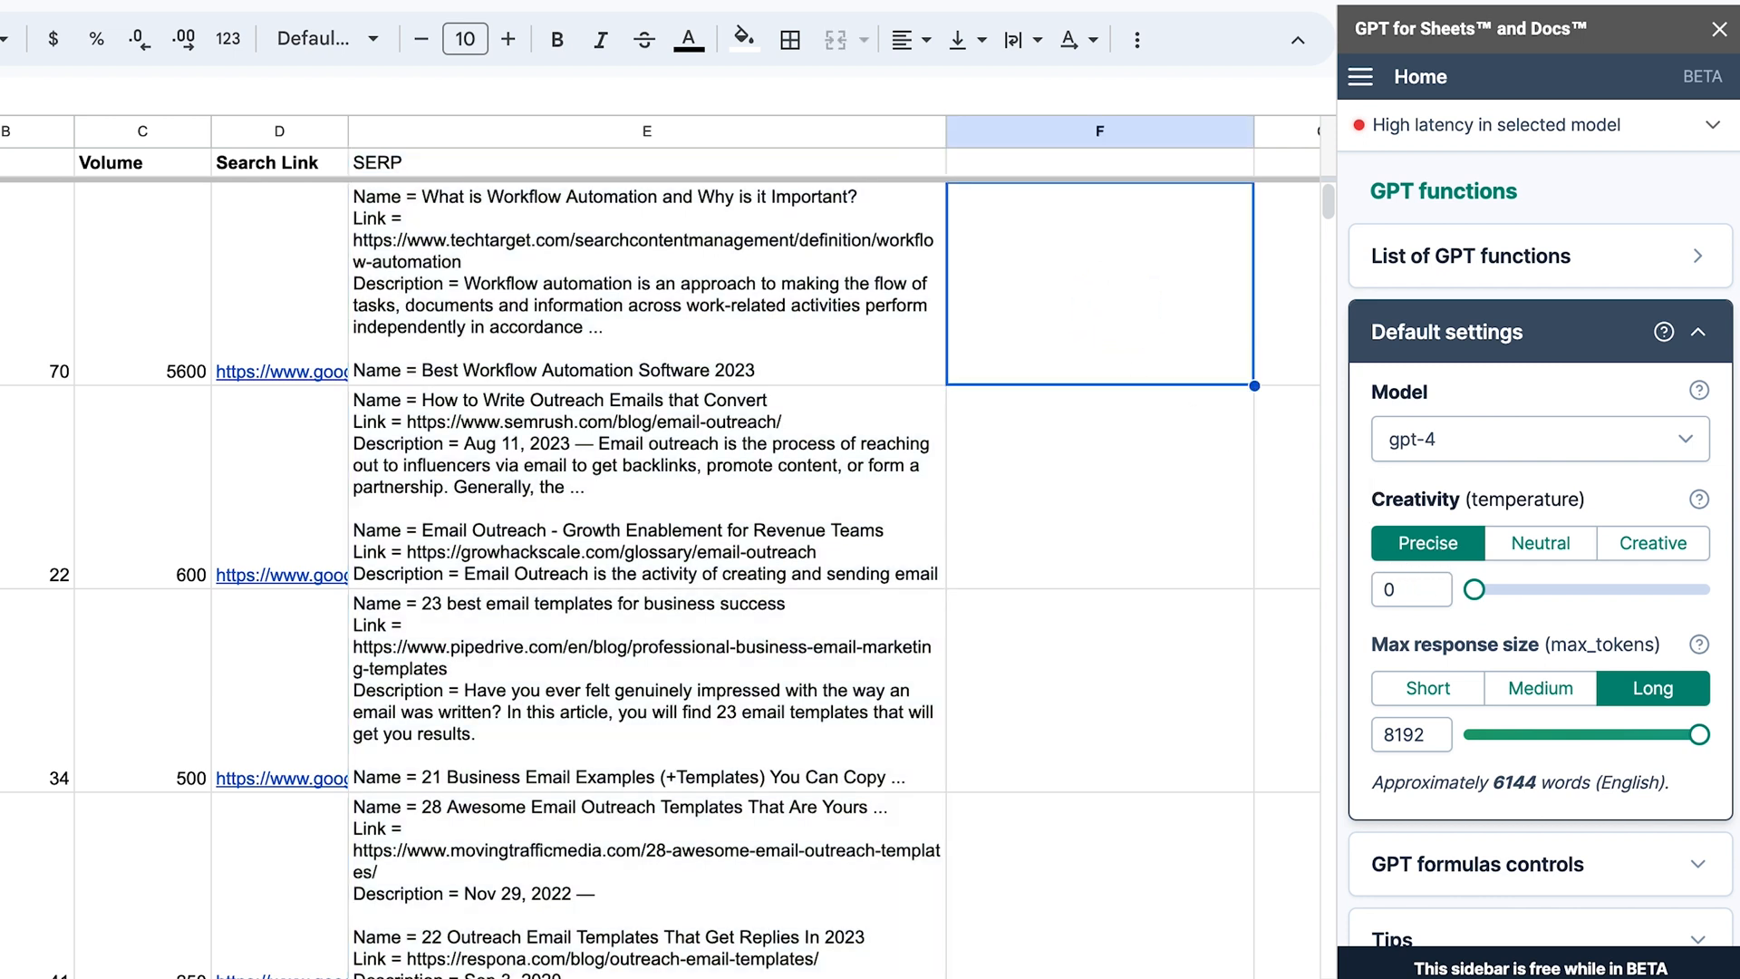
pyautogui.hotkey('ctrl', 'v')
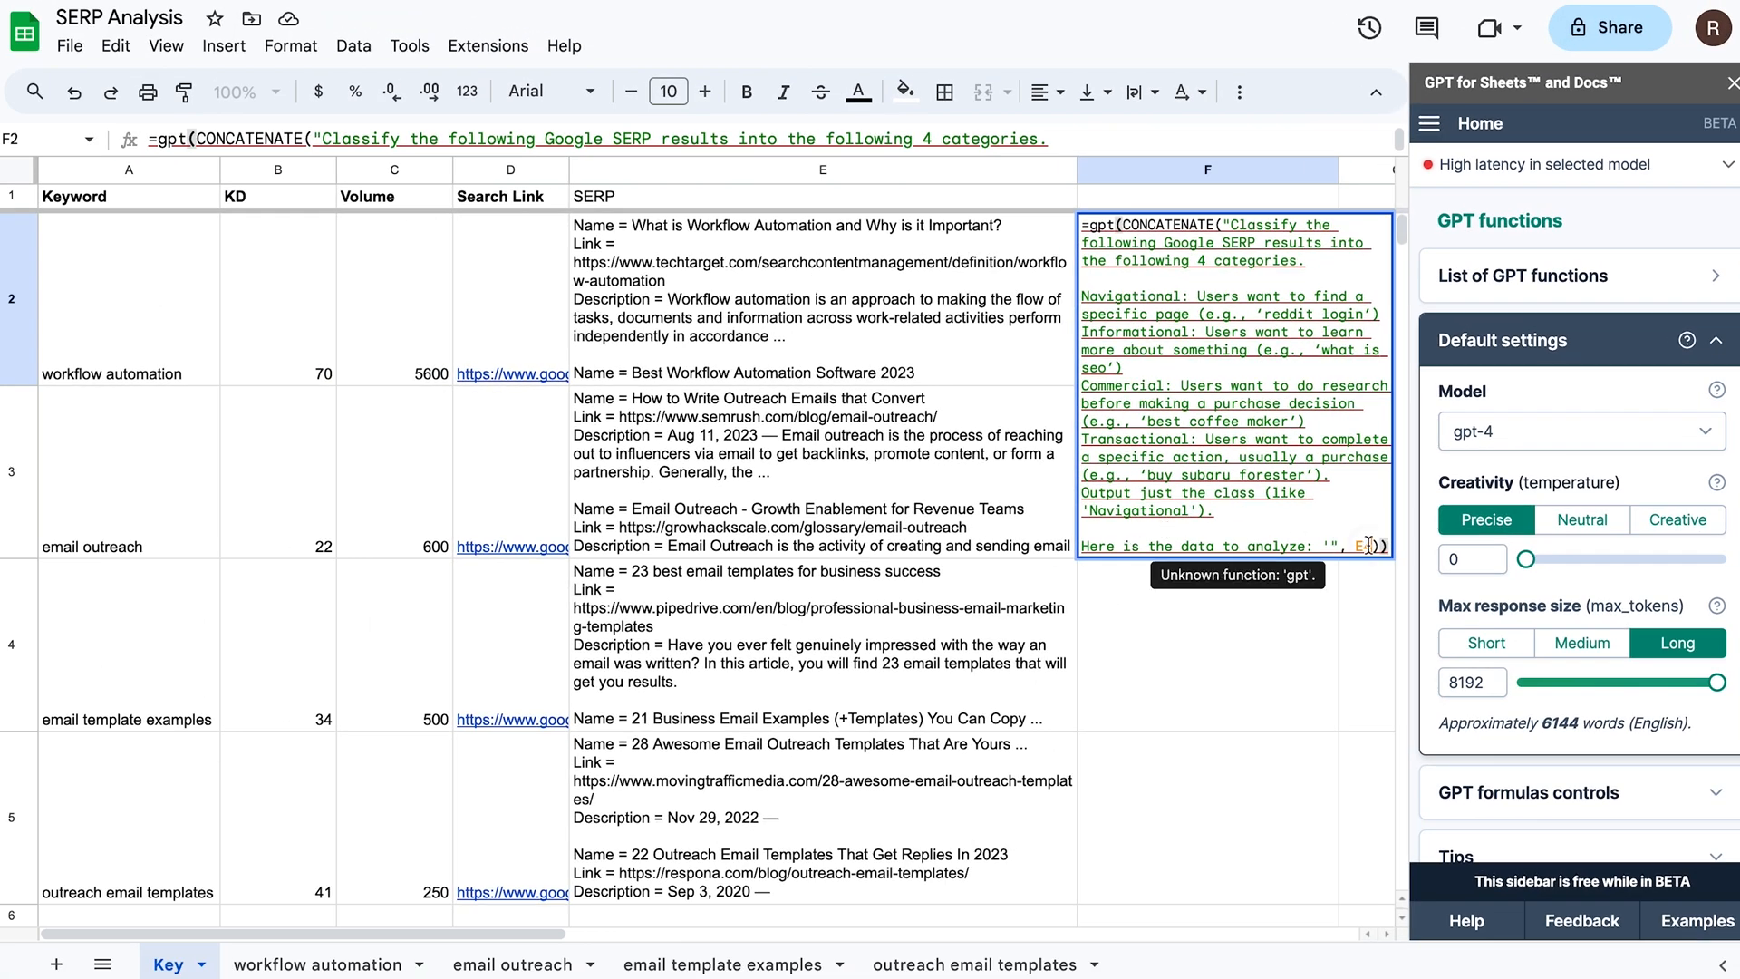
pyautogui.click(1369, 545)
pyautogui.press('BackSpace')
pyautogui.press('BackSpace')
pyautogui.click(936, 301)
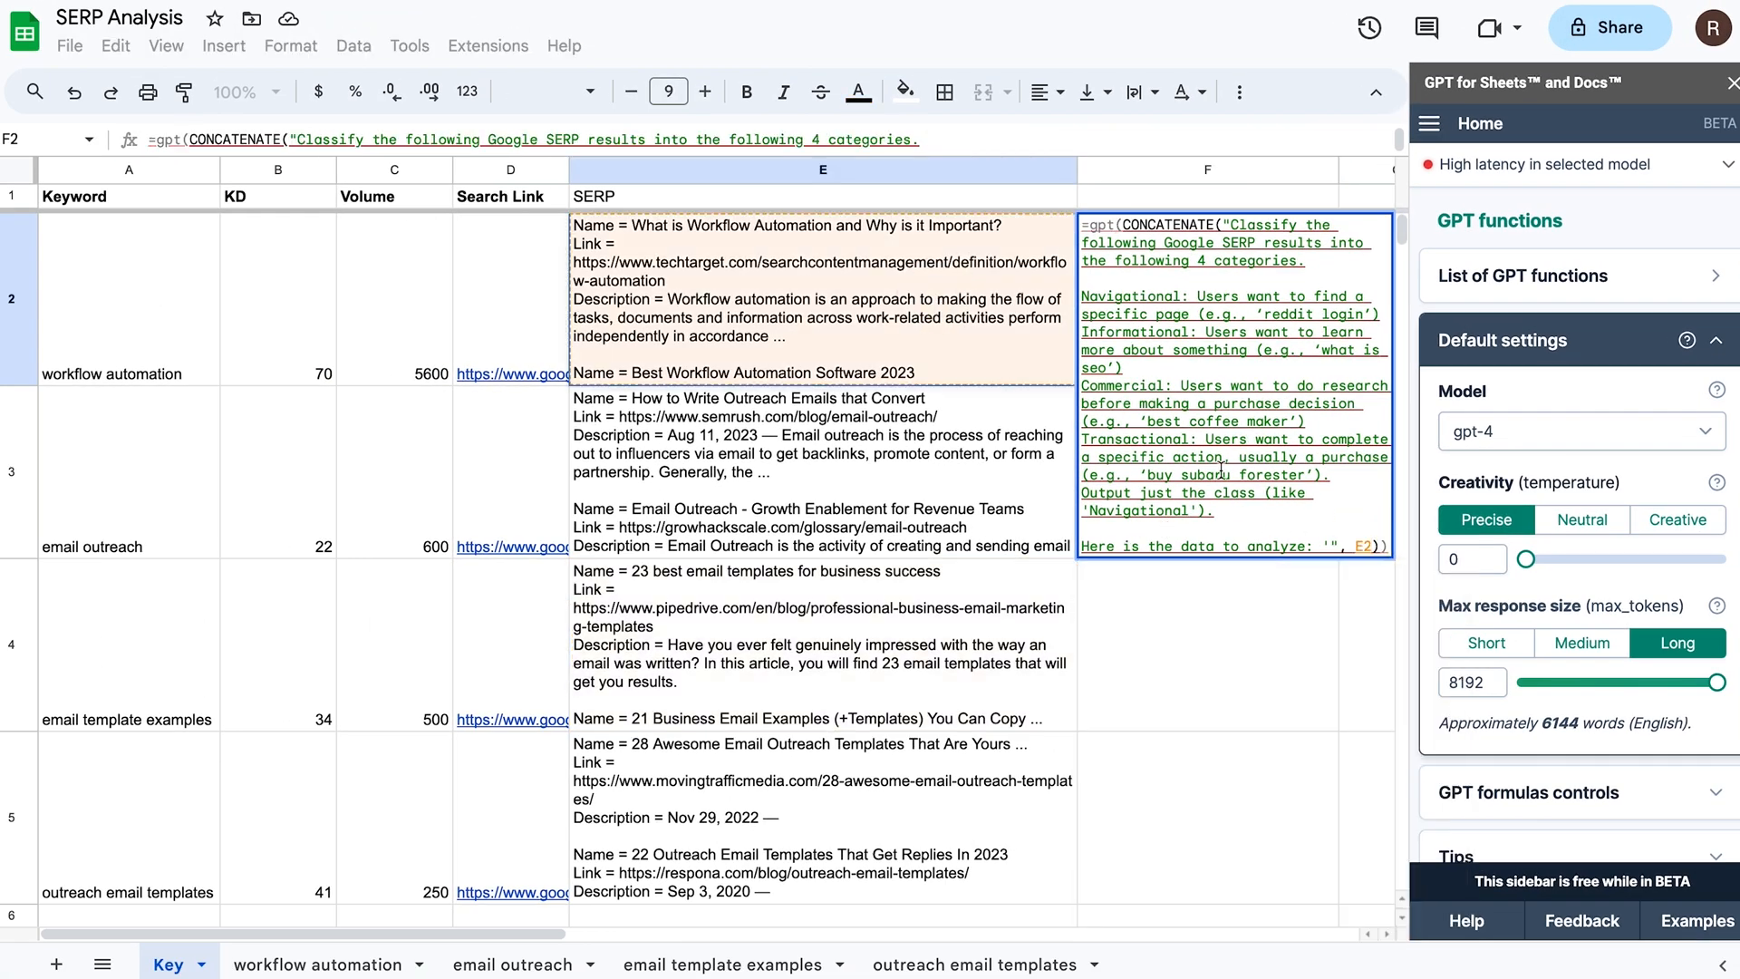
pyautogui.press('Return')
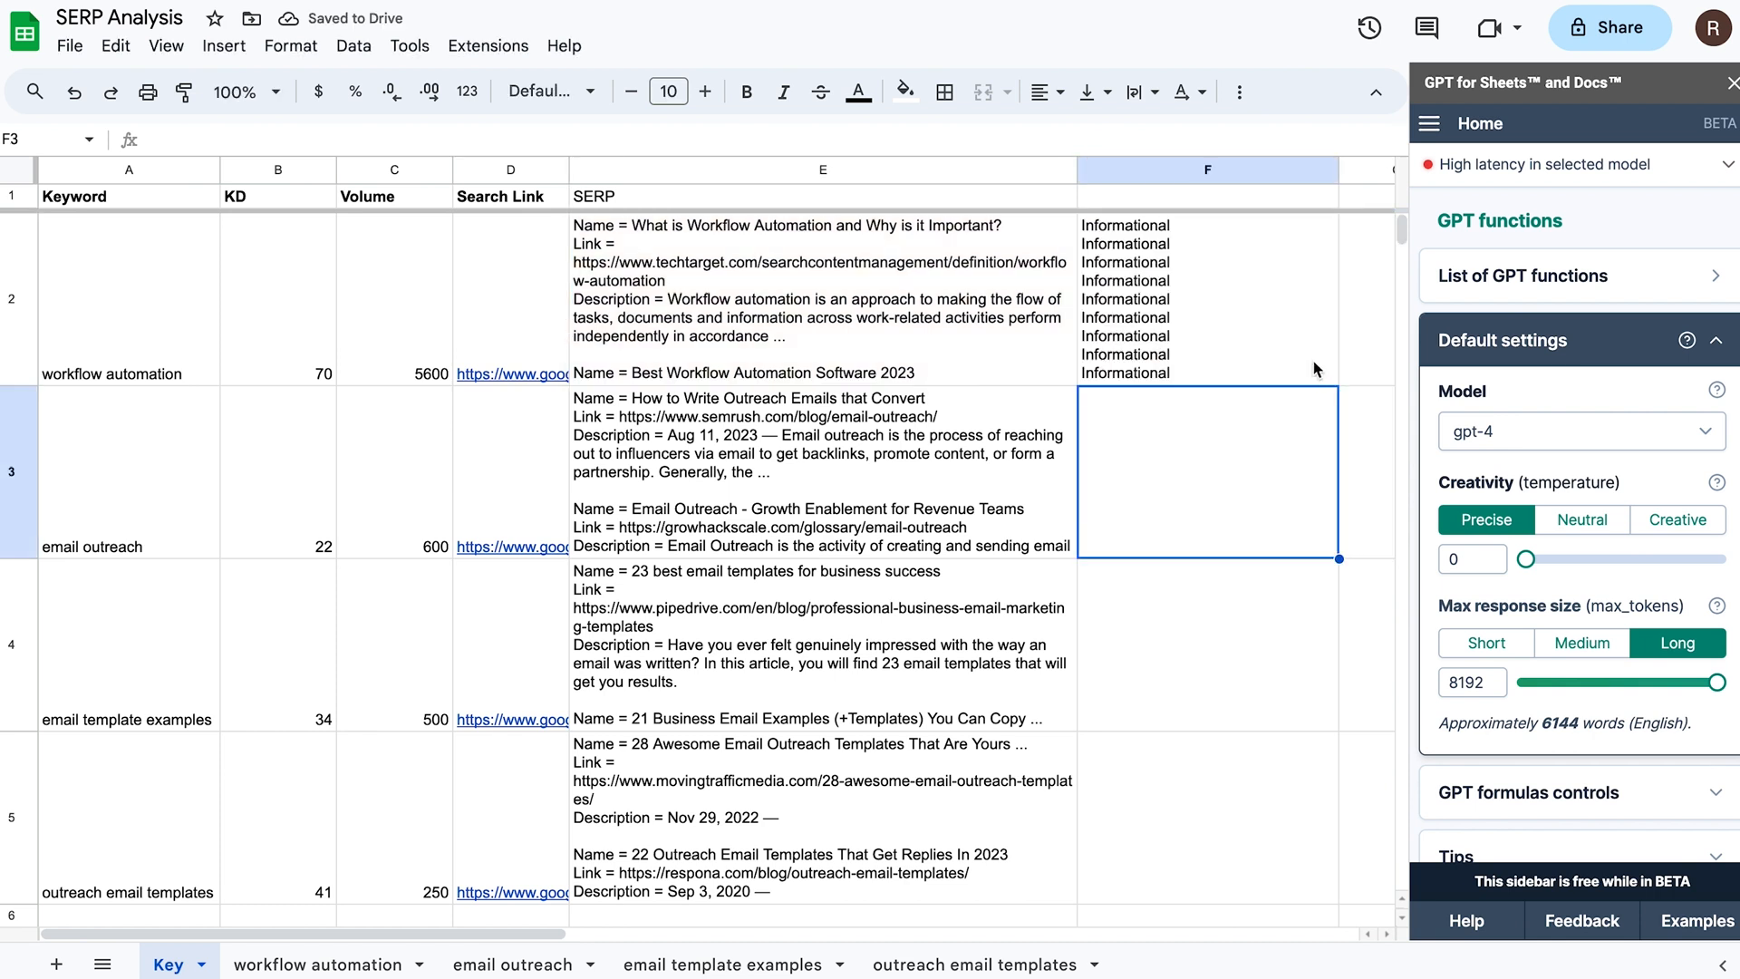
pyautogui.click(1311, 356)
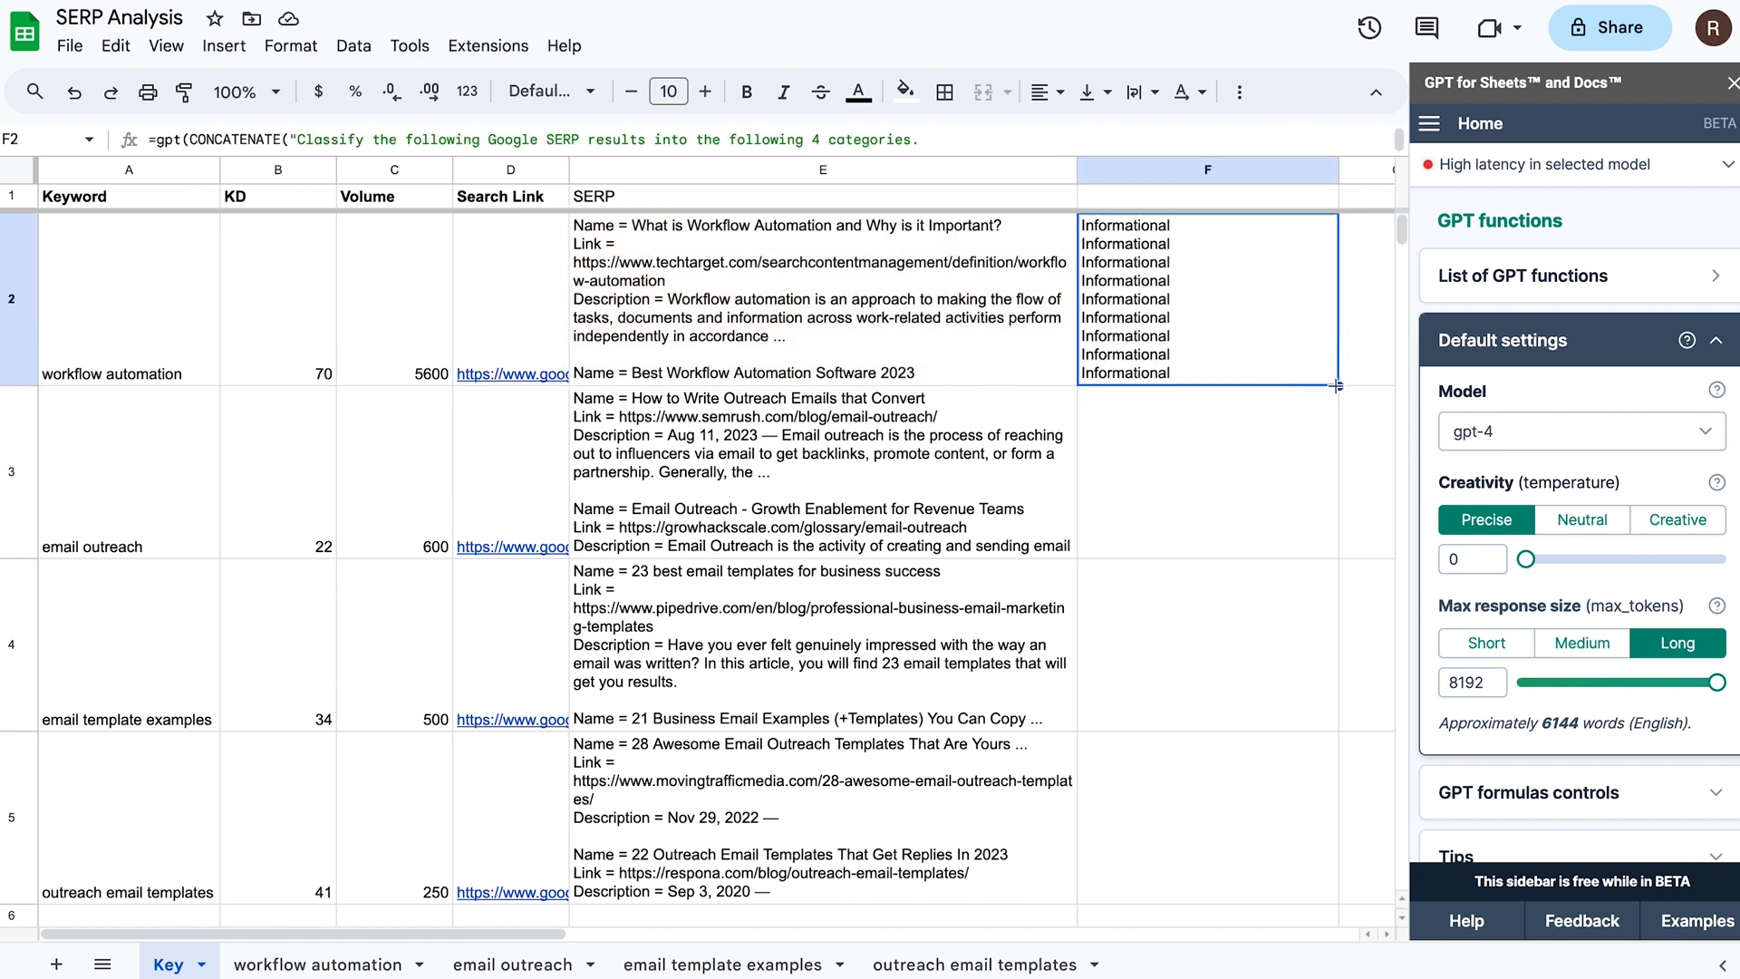
pyautogui.moveTo(1336, 541); pyautogui.dragTo(1328, 798)
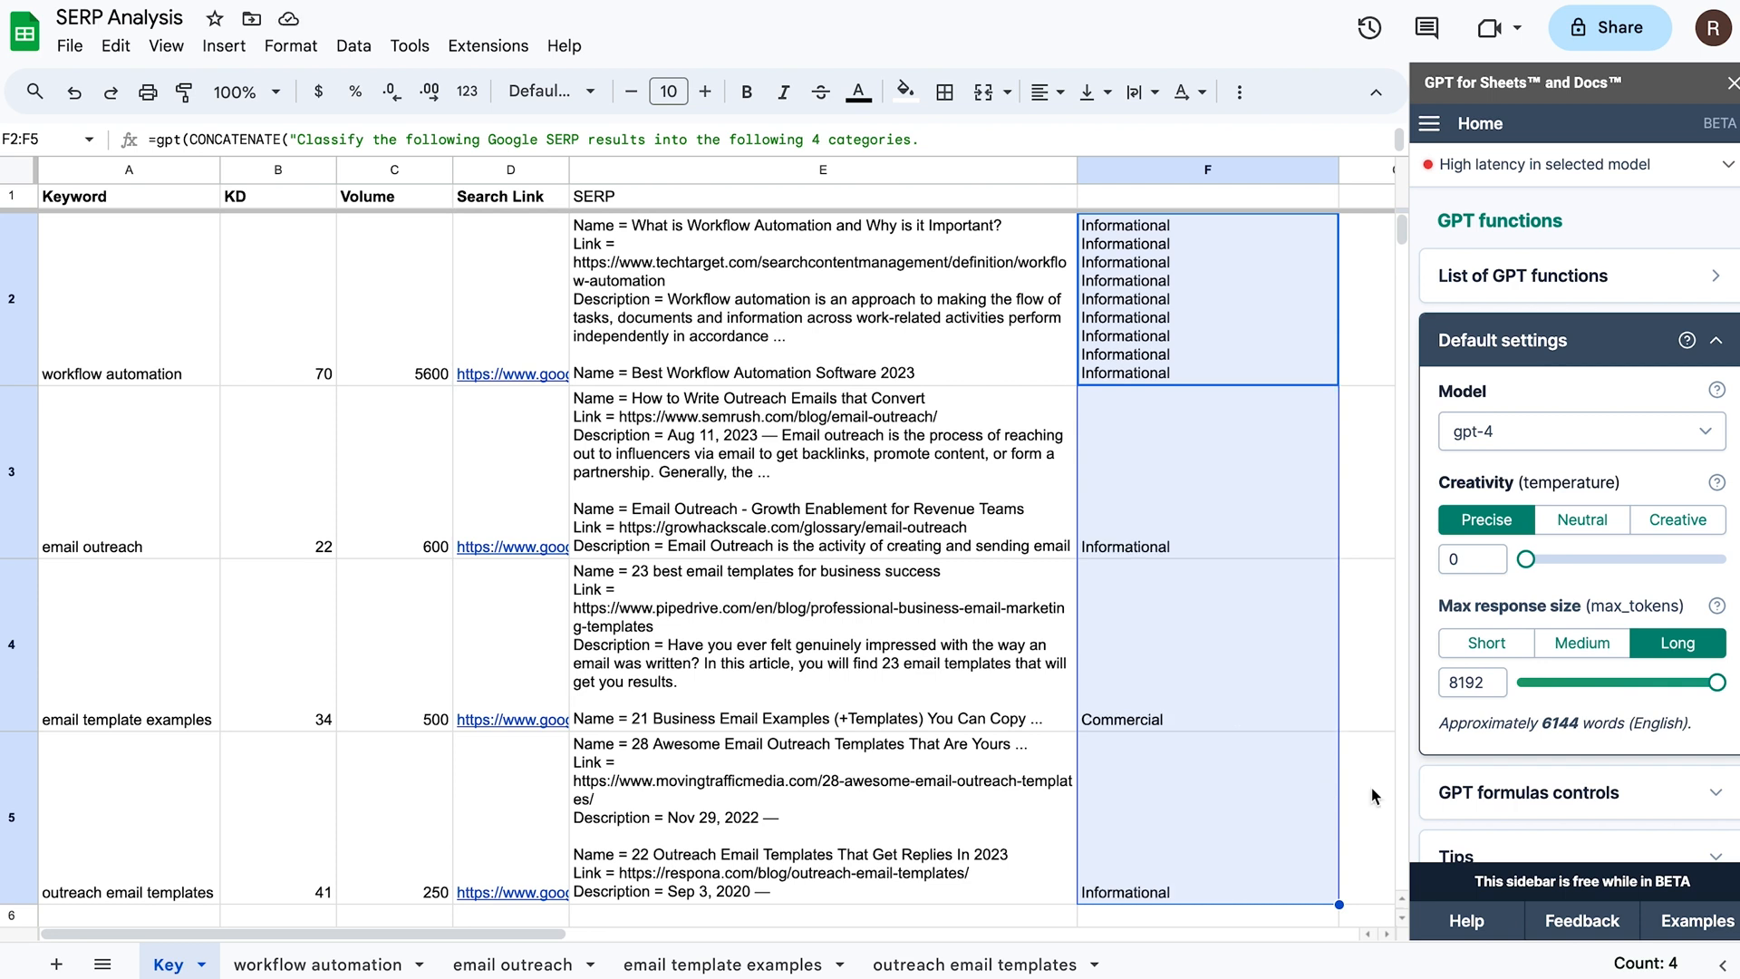
# - Add an Intent column header in D1 of the workflow automation sheet
pyautogui.click(284, 968)
pyautogui.click(444, 187)
pyautogui.write('Intent')
pyautogui.press('Return')
# - Enter the GPT intent classification formula in D2, analyzing the name in A2 and the description in C2
pyautogui.write('=')
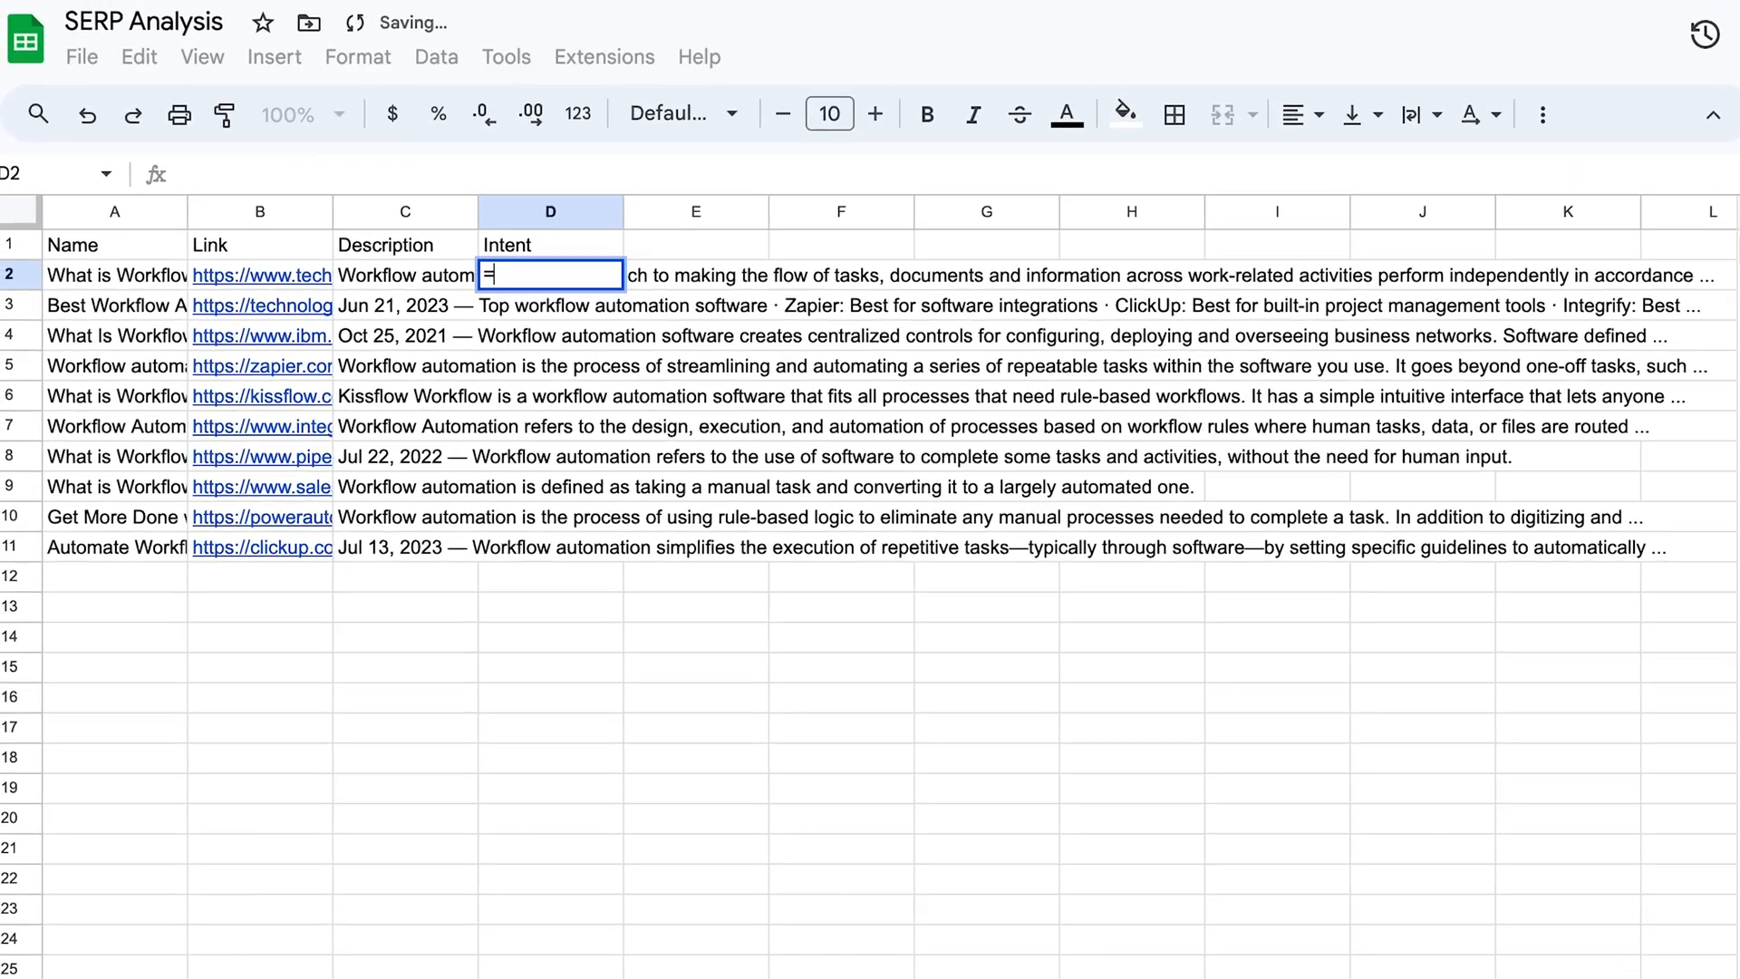
pyautogui.hotkey('ctrl', 'v')
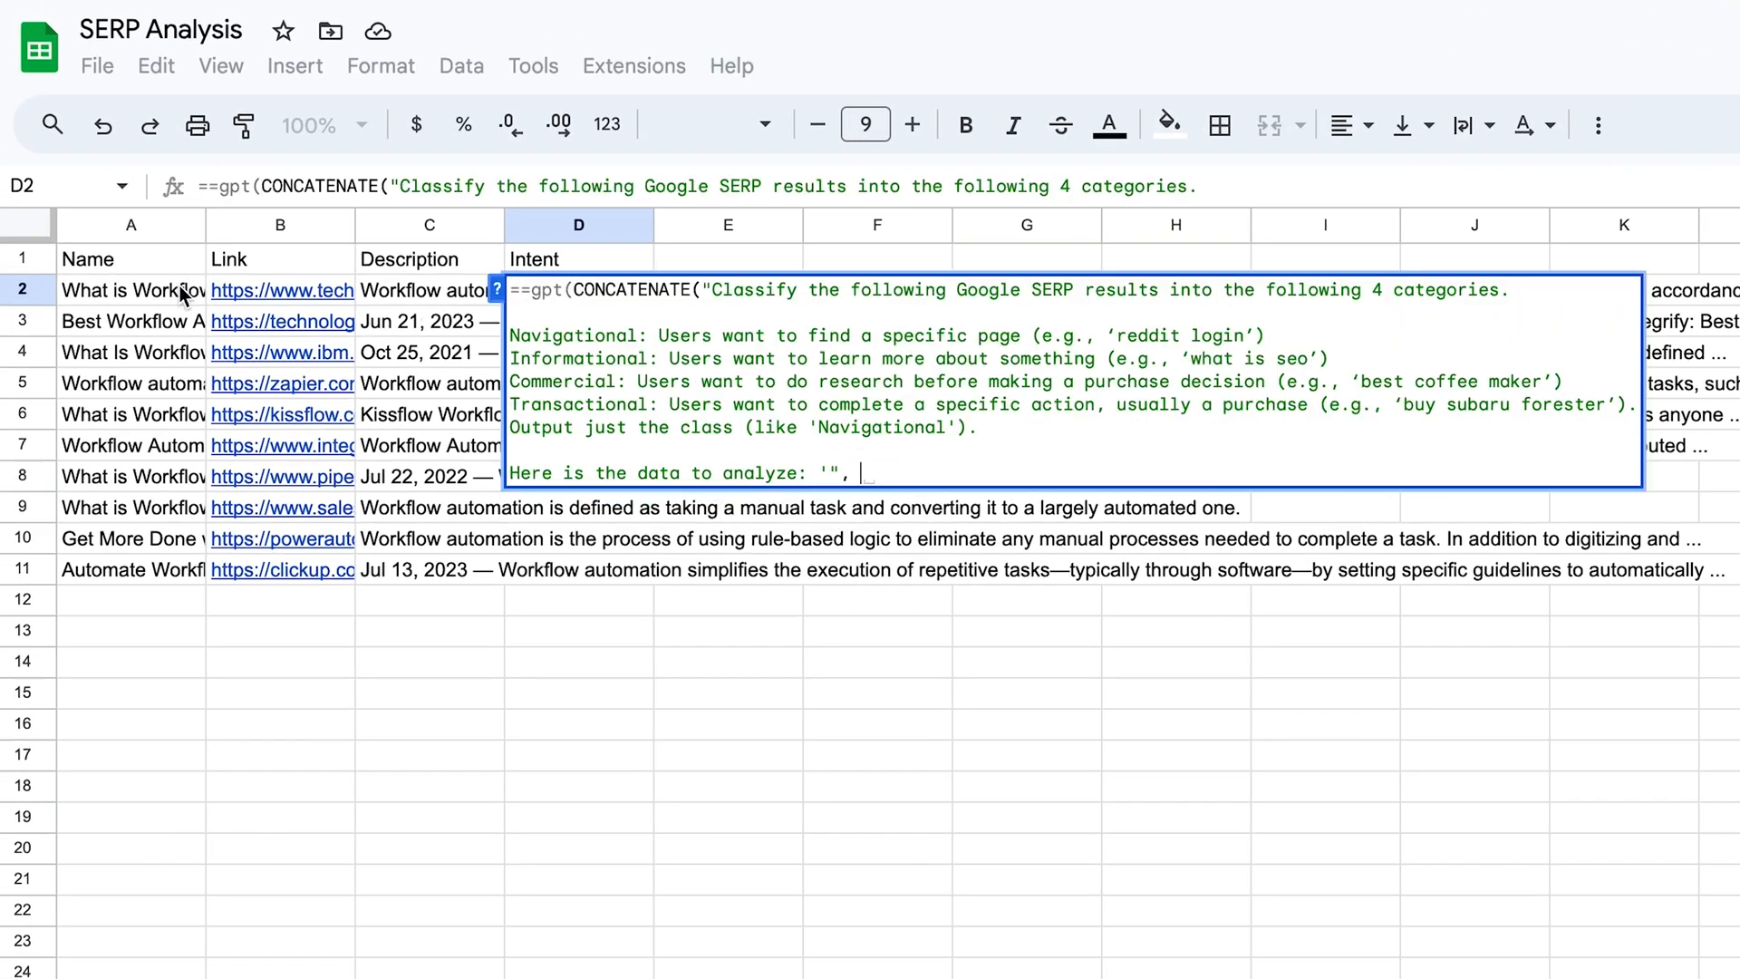
pyautogui.click(182, 292)
pyautogui.write(',')
pyautogui.click(384, 295)
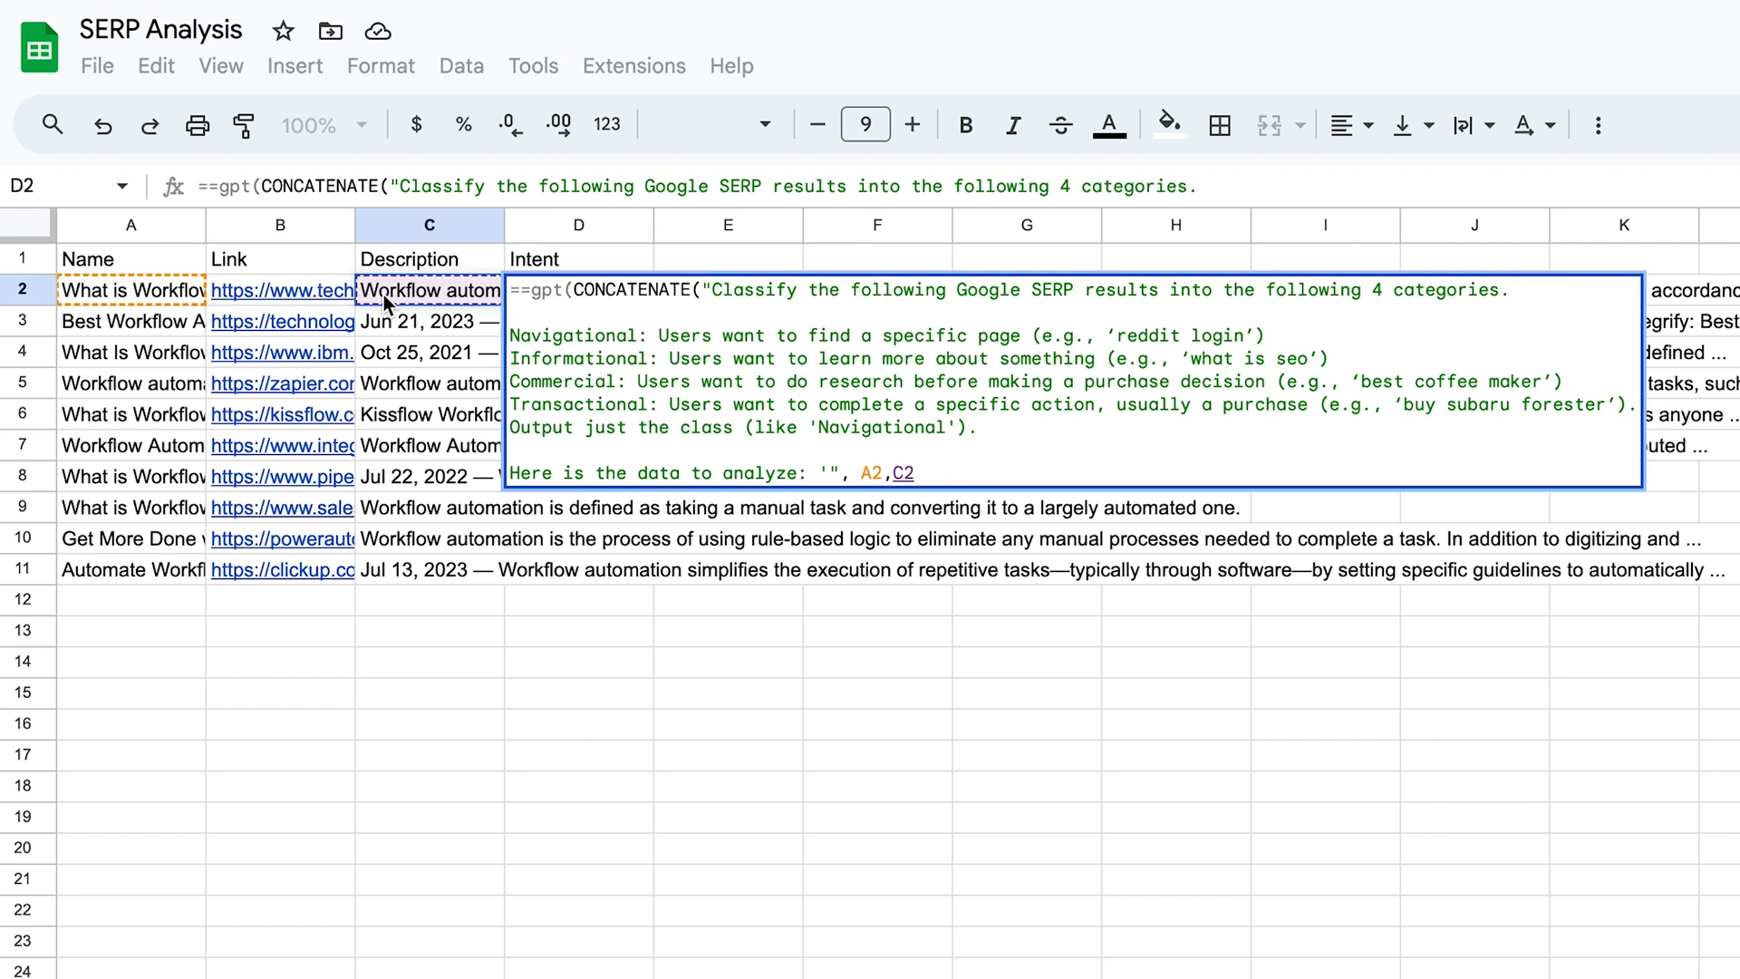
pyautogui.press('Return')
# - Fill the Intent formula from D2 down to D11 for all the search results
pyautogui.click(643, 287)
pyautogui.moveTo(653, 305); pyautogui.dragTo(638, 570)
pyautogui.click(562, 603)
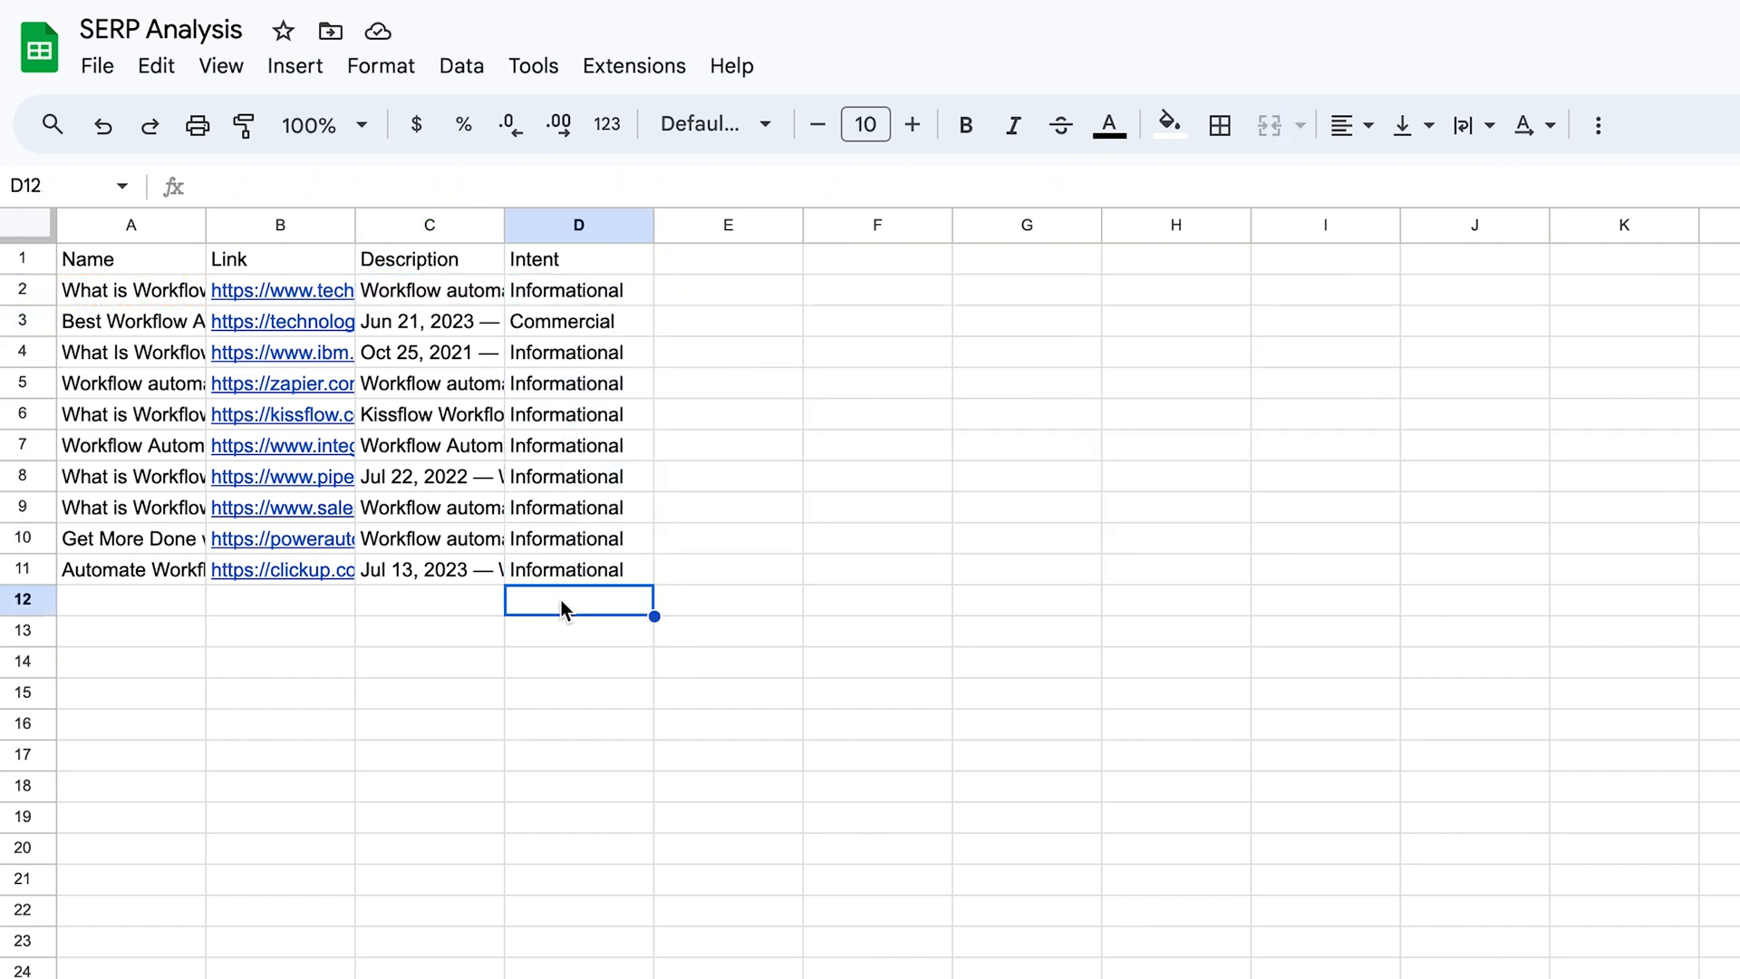
pyautogui.click(569, 328)
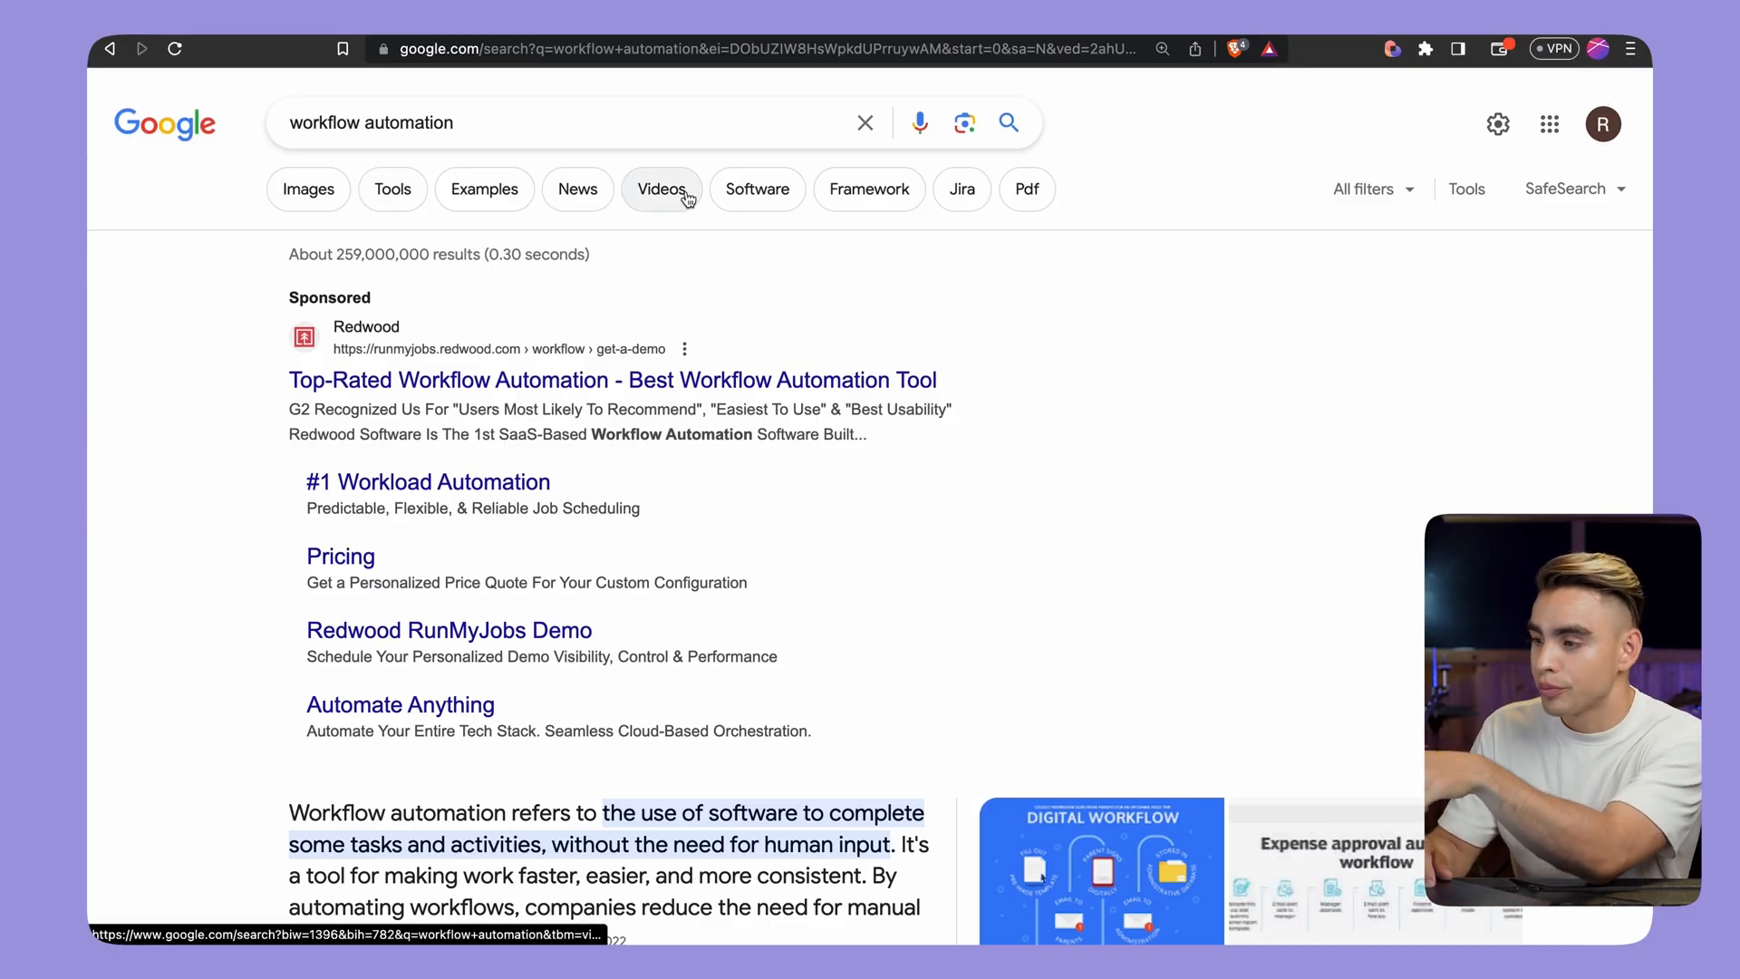
# - Run Bardeen's "Find search Intent from a Google Search page" playbook on the workflow automation search results
pyautogui.scroll(-9, 1189, 307)
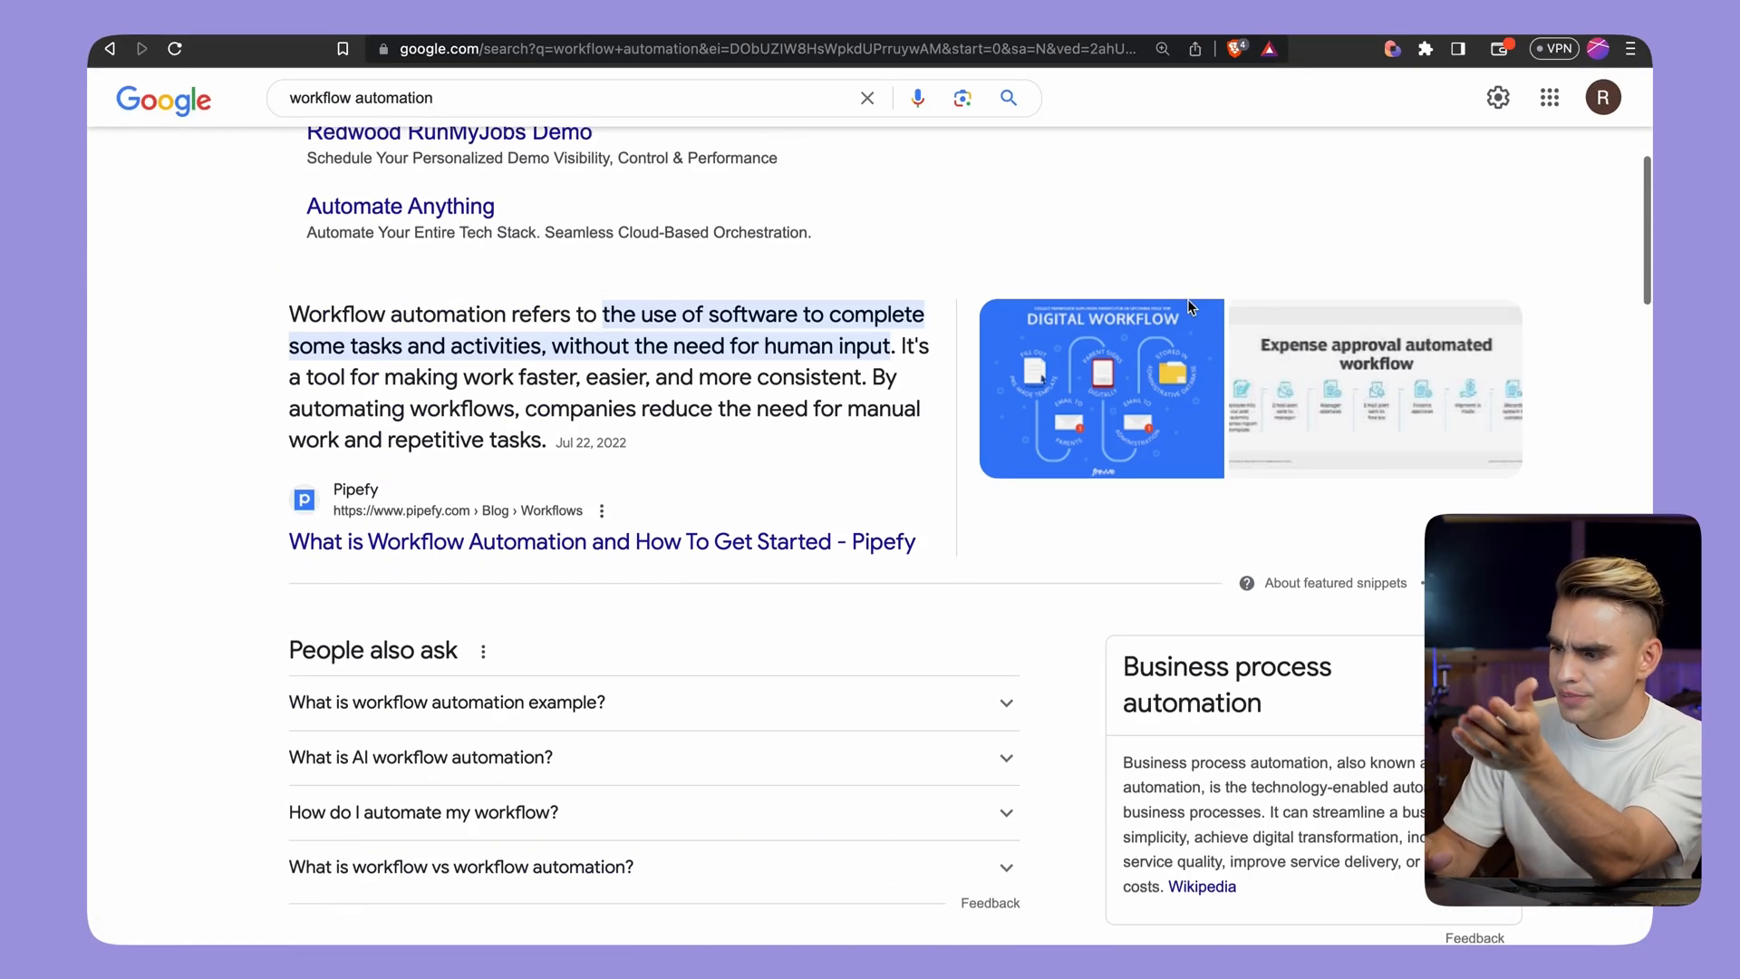
pyautogui.click(1392, 48)
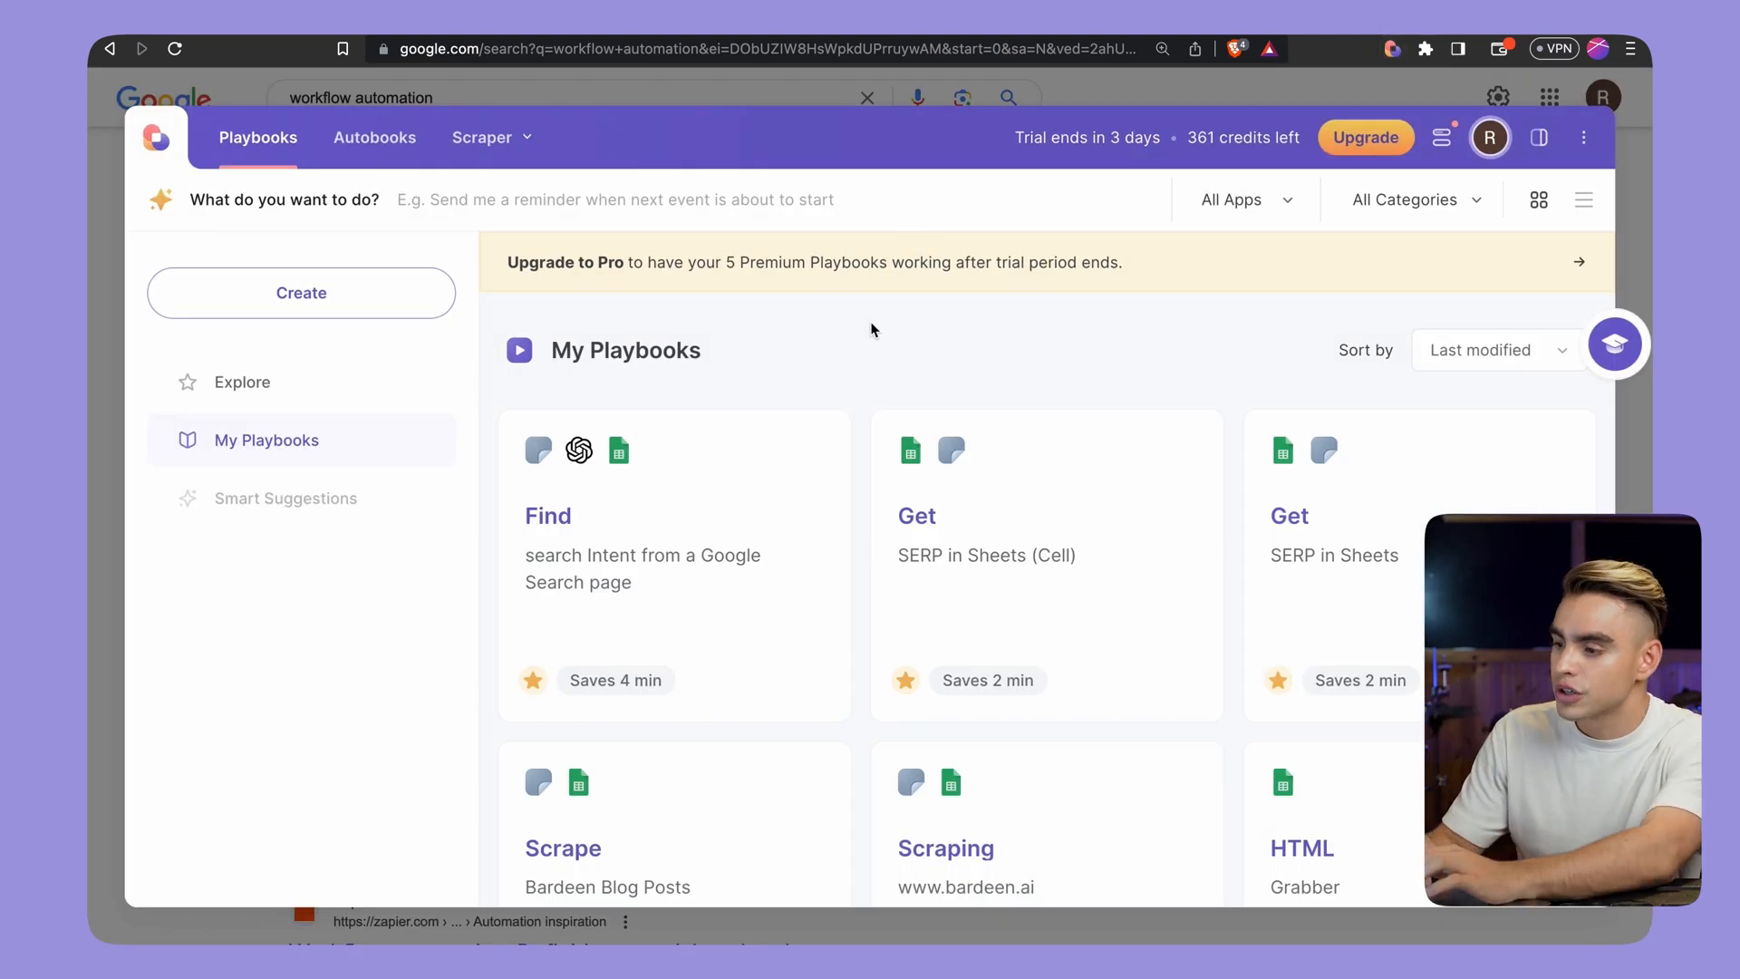
pyautogui.moveTo(772, 465)
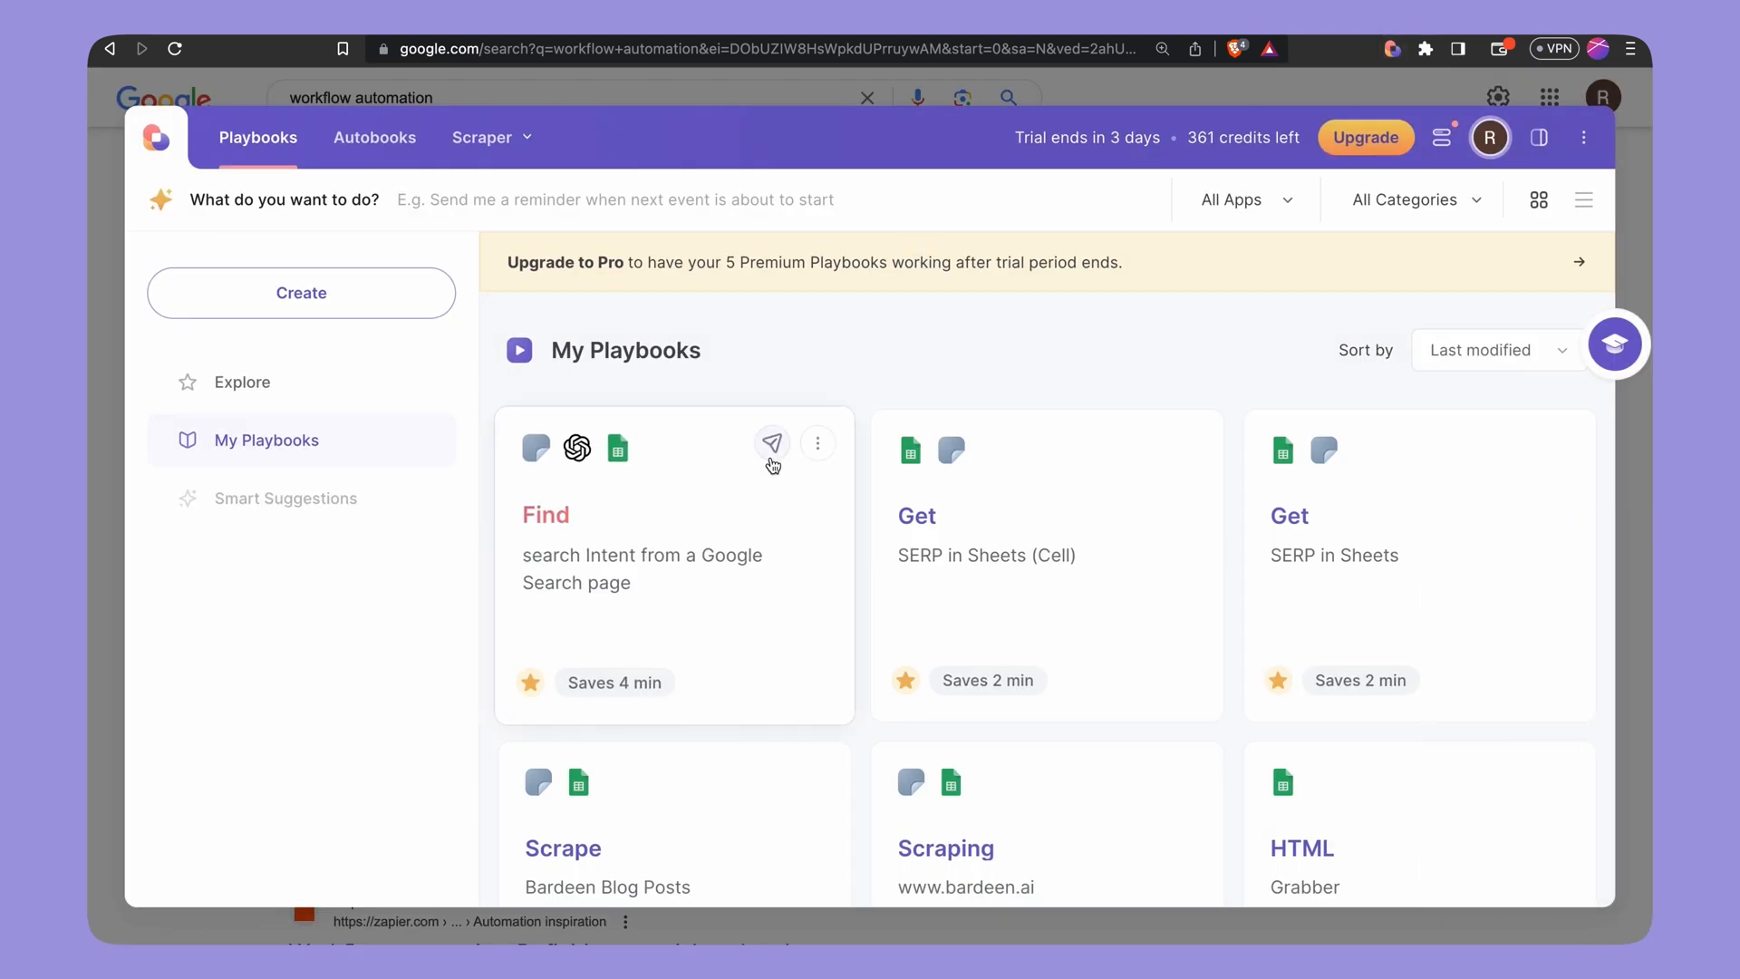
pyautogui.click(740, 534)
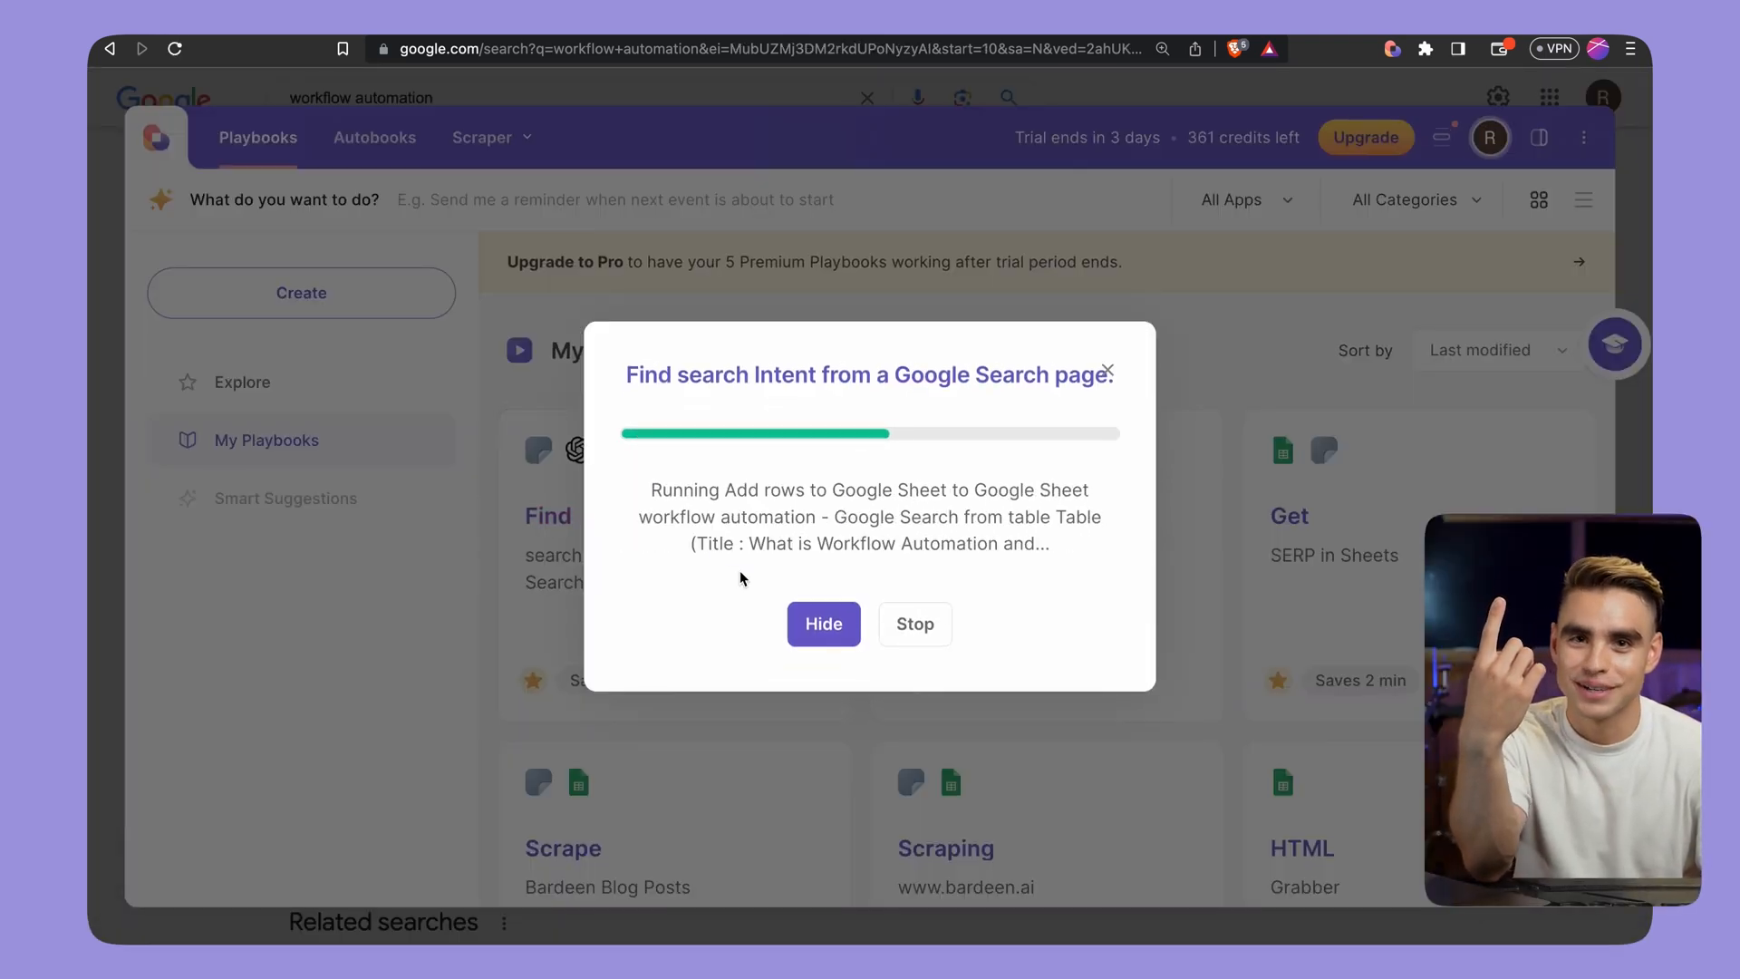
pyautogui.click(600, 577)
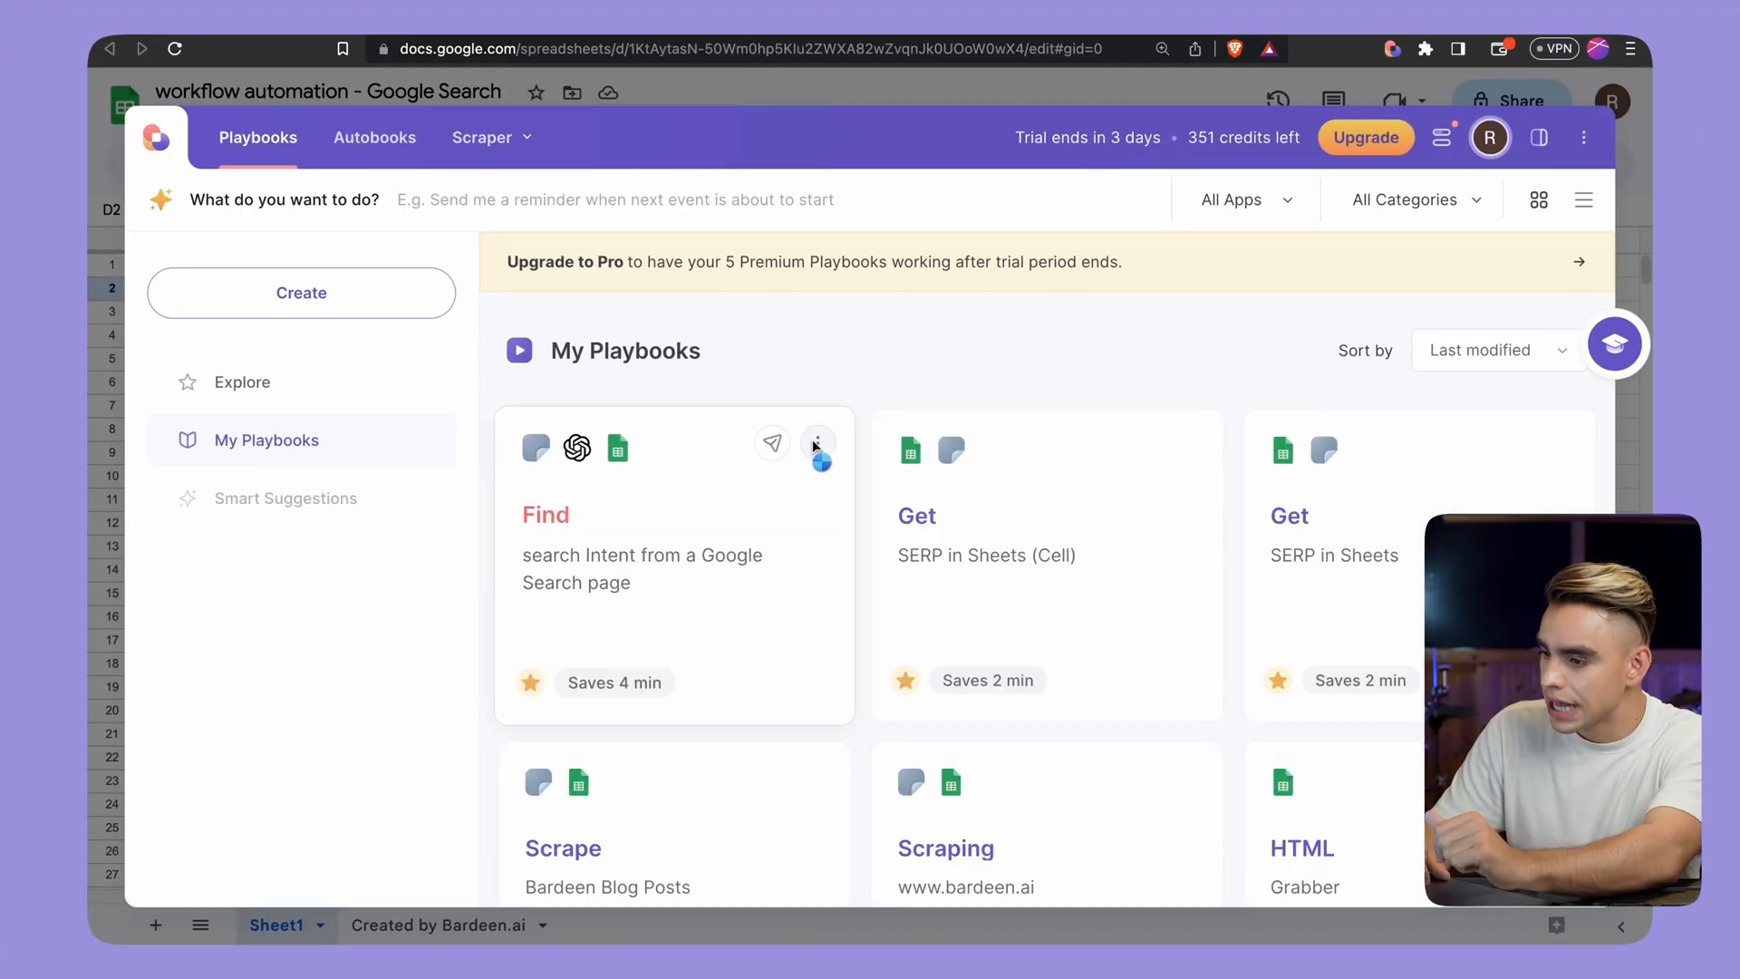
# - Open the search intent playbook in the builder and examine its "Scrape data on active tab" action's template and item limit
pyautogui.click(815, 444)
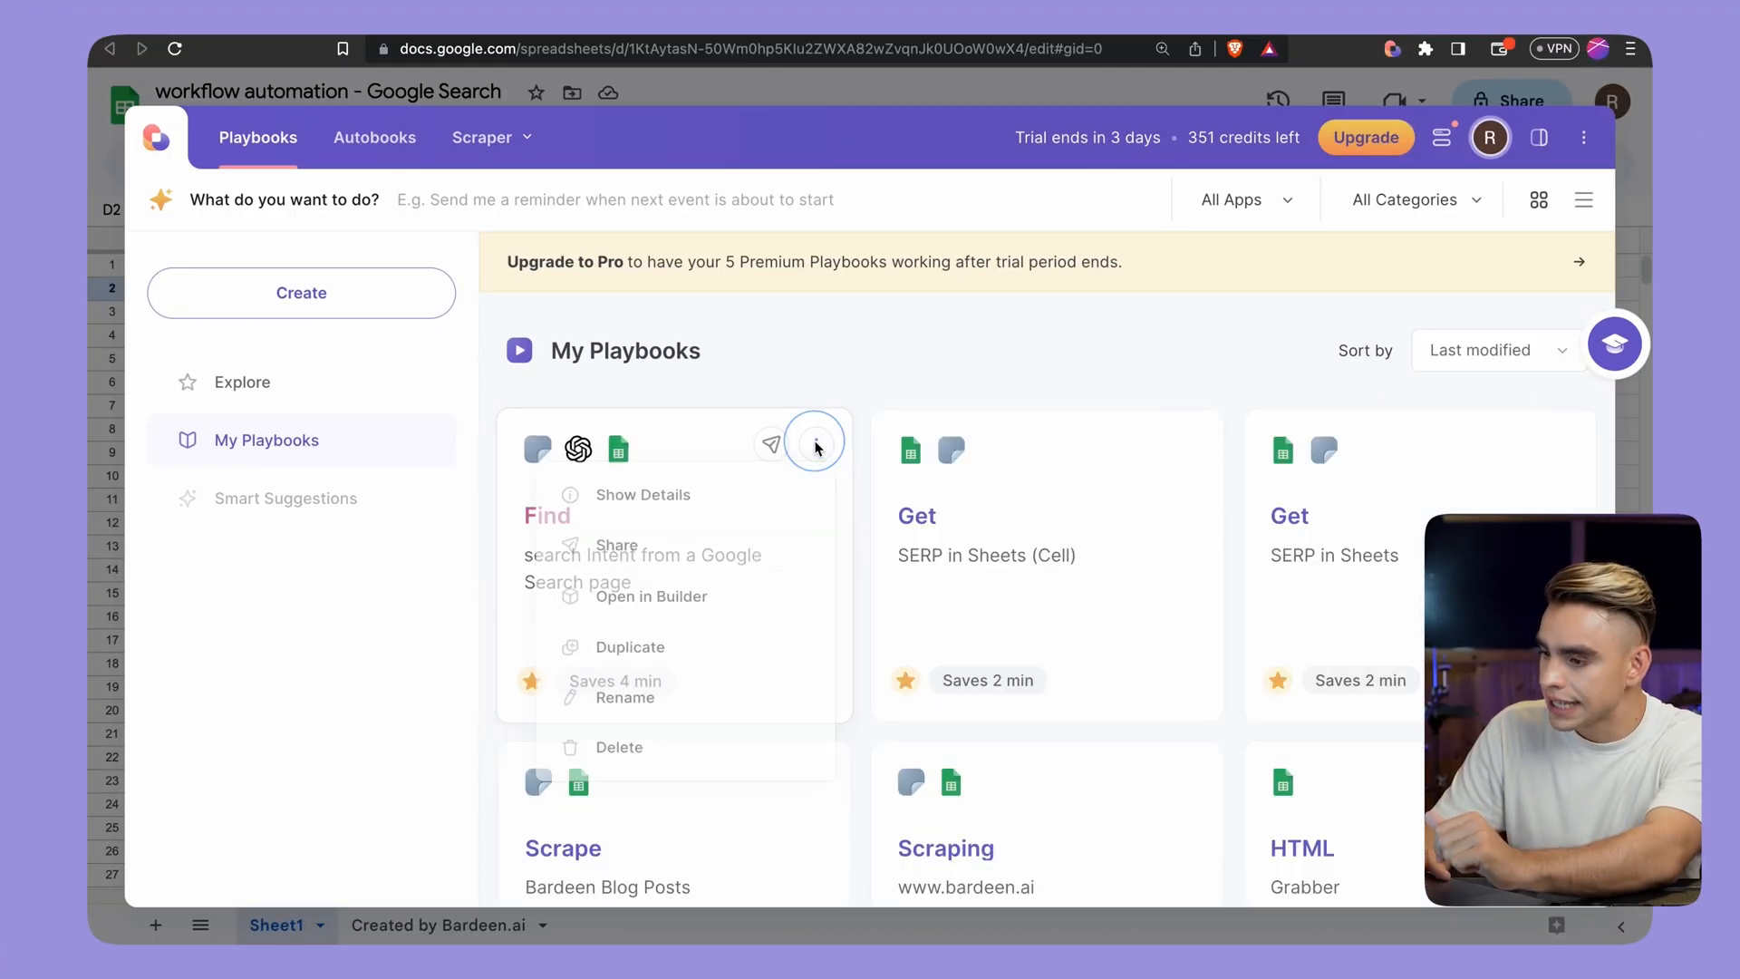
pyautogui.click(751, 596)
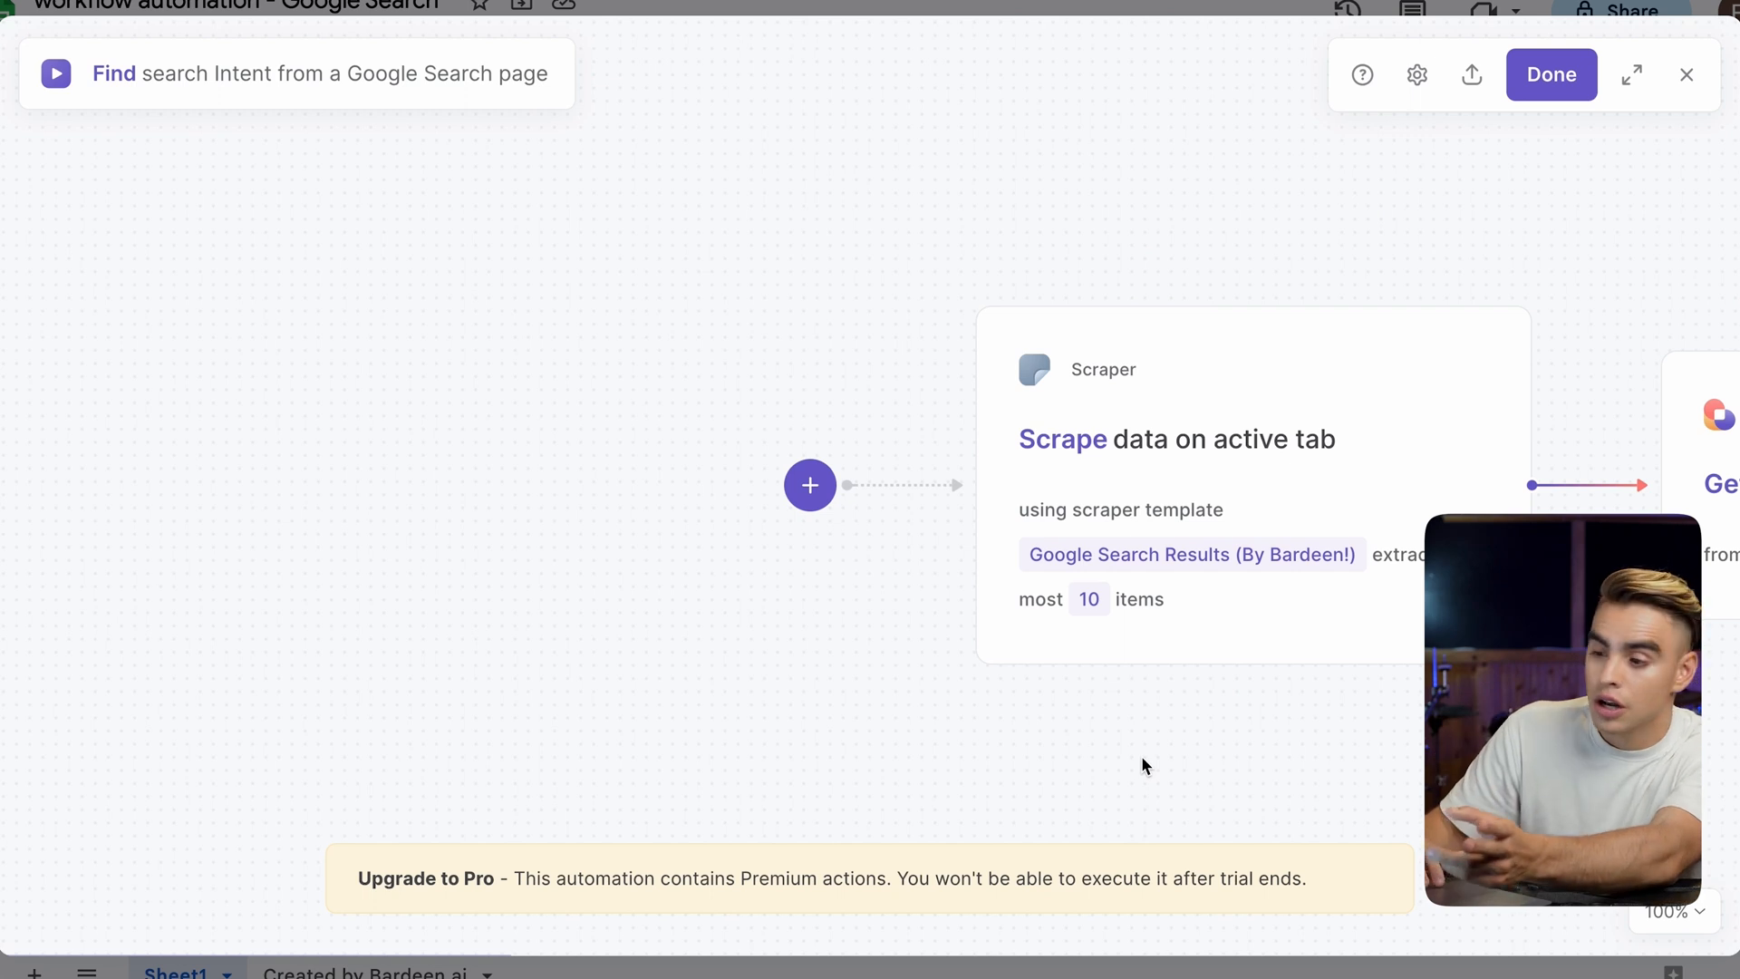
pyautogui.hscroll(4, 1141, 757)
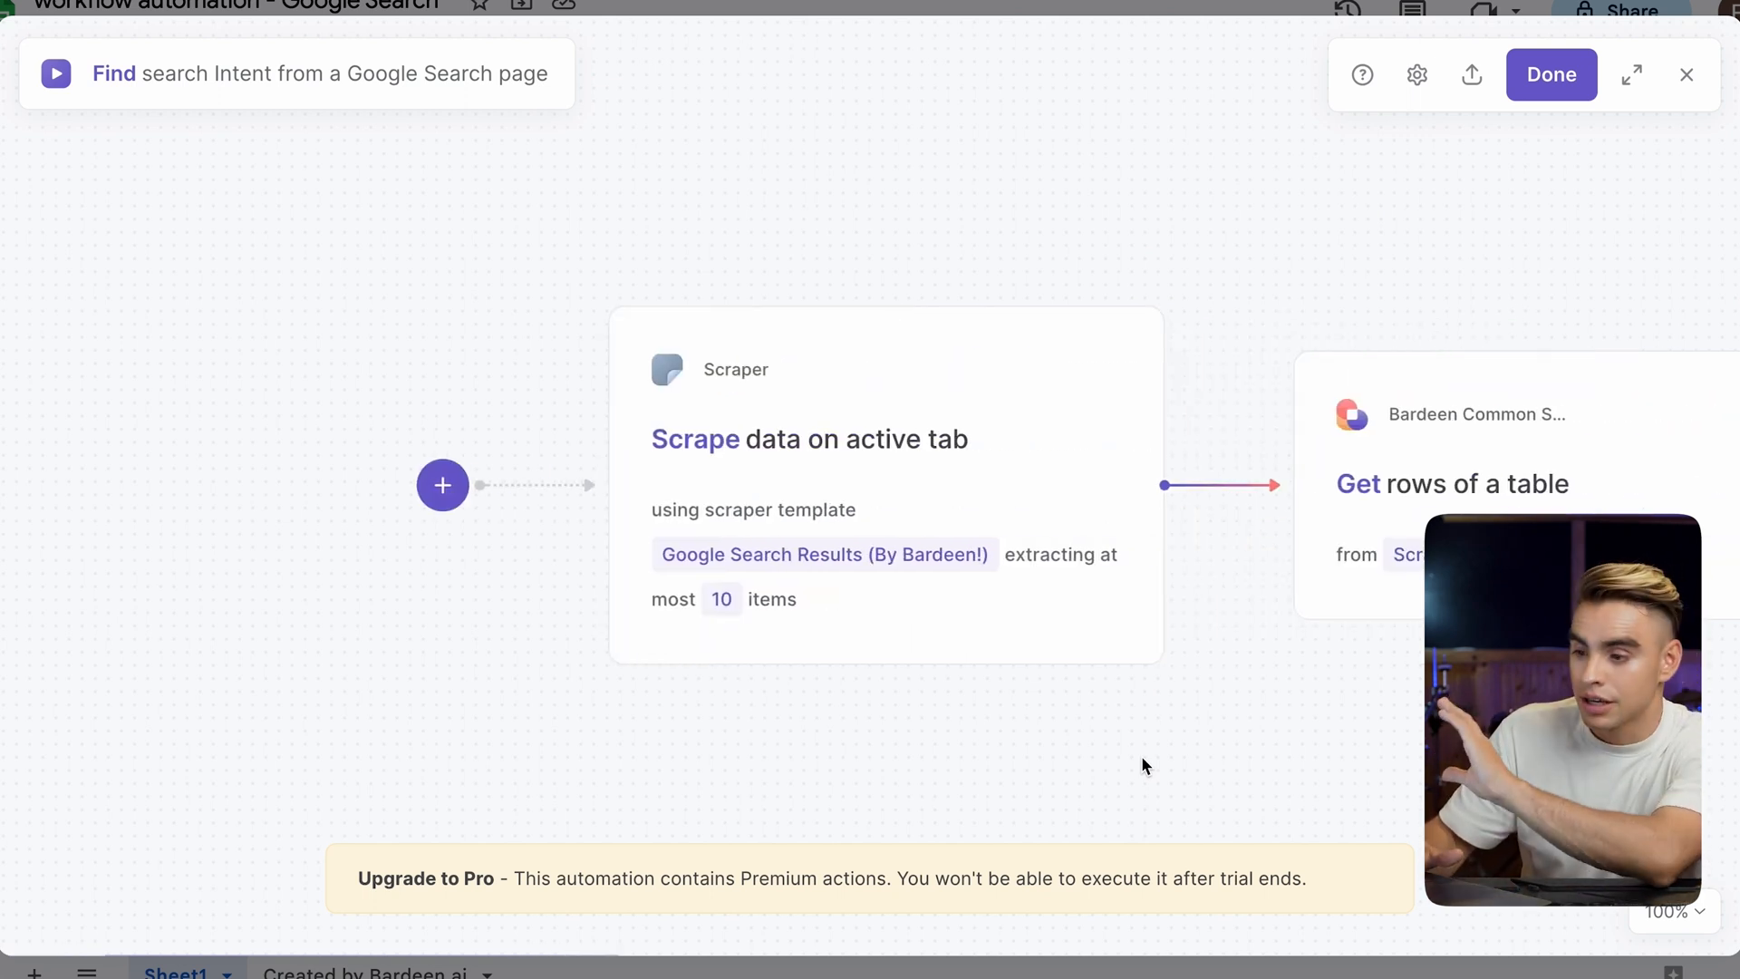
pyautogui.hscroll(2, 1142, 761)
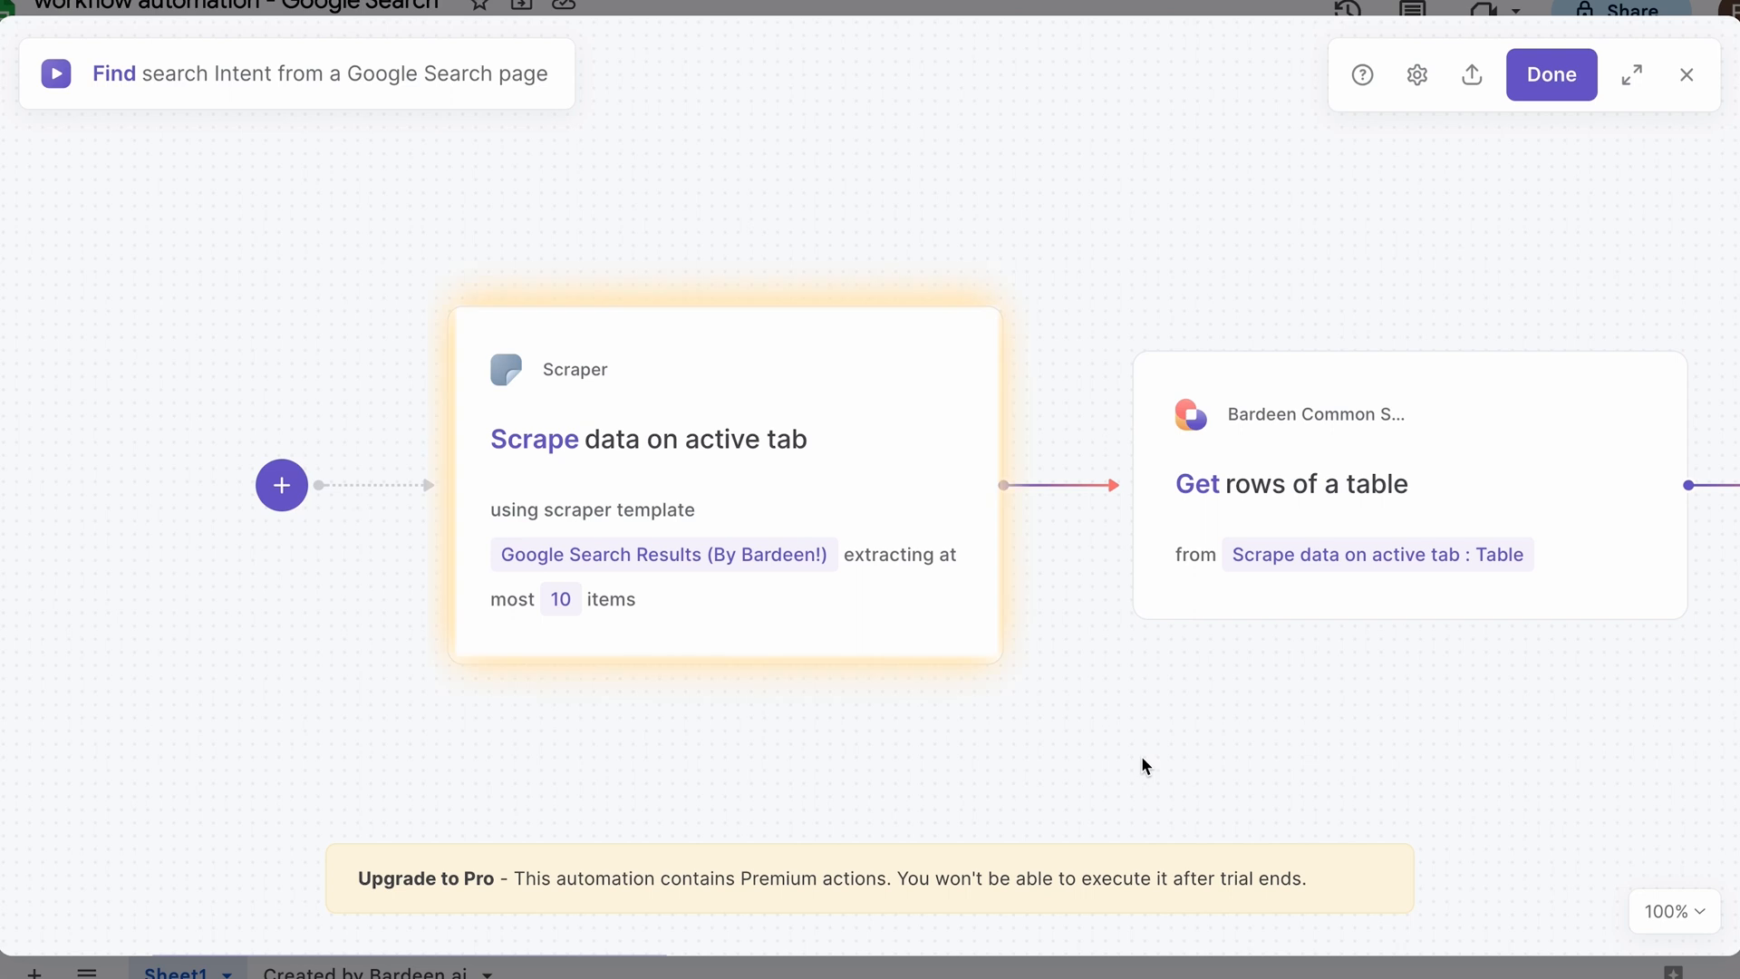
pyautogui.click(897, 506)
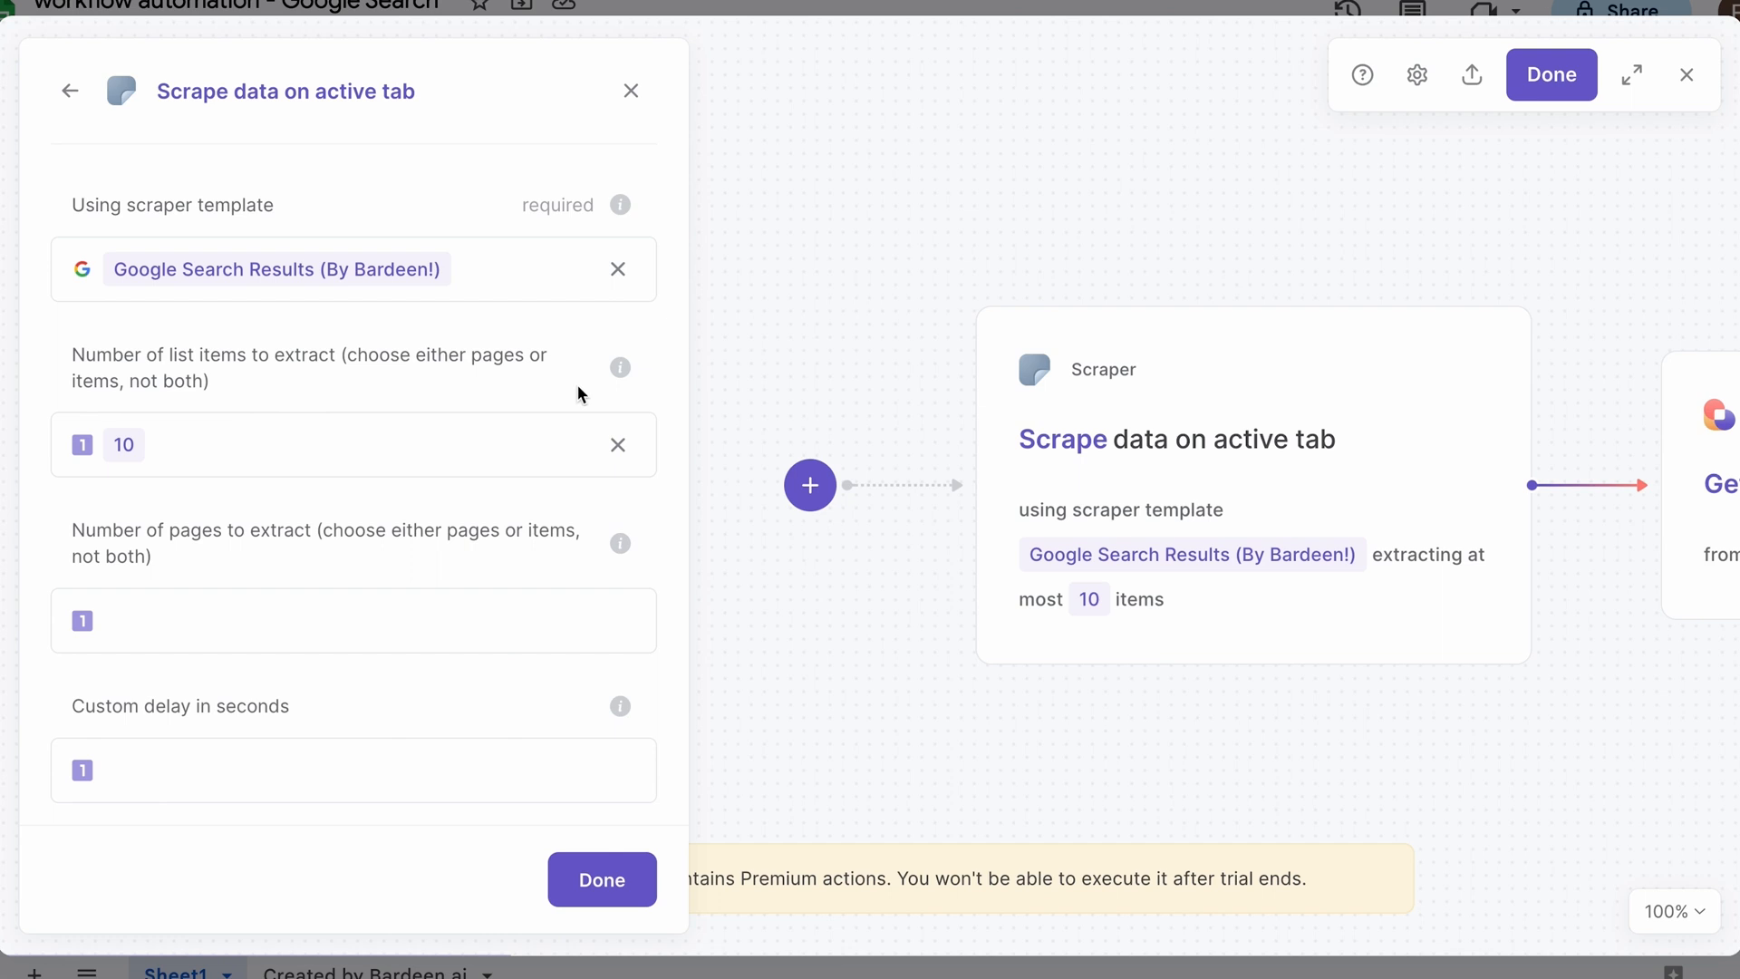
pyautogui.click(595, 877)
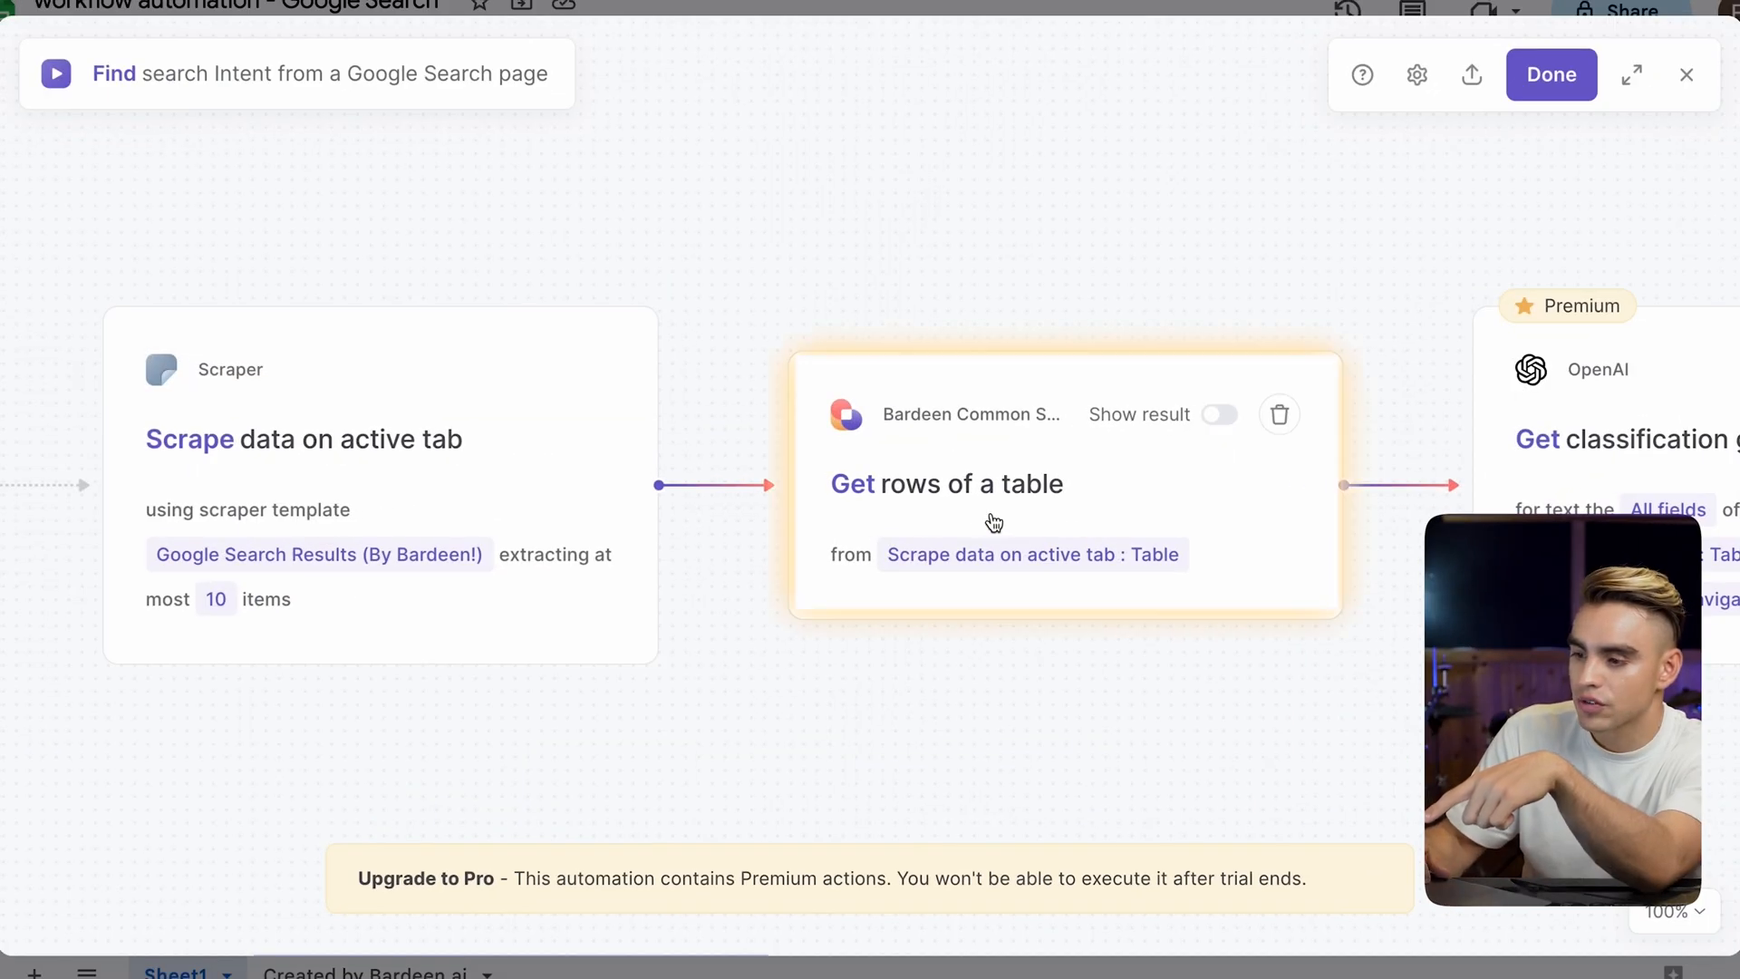
# - Examine the OpenAI classification action's input text, intent classes, model context and model
pyautogui.hscroll(6, 1138, 535)
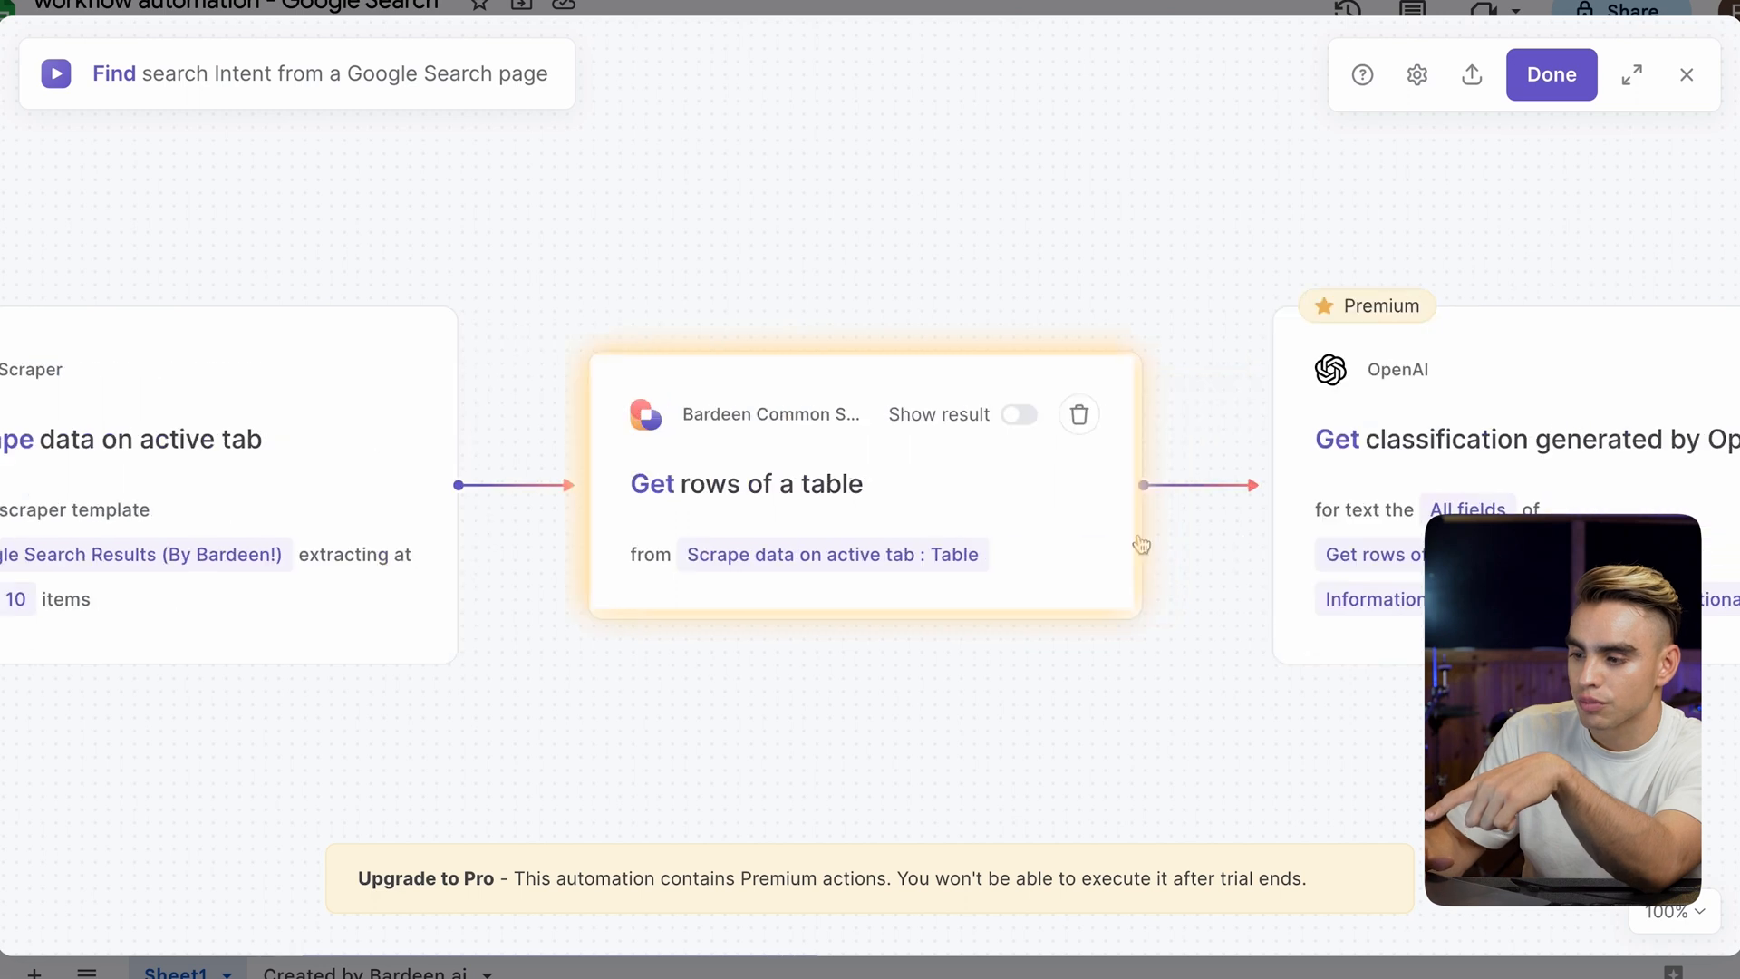
pyautogui.hscroll(2, 1375, 642)
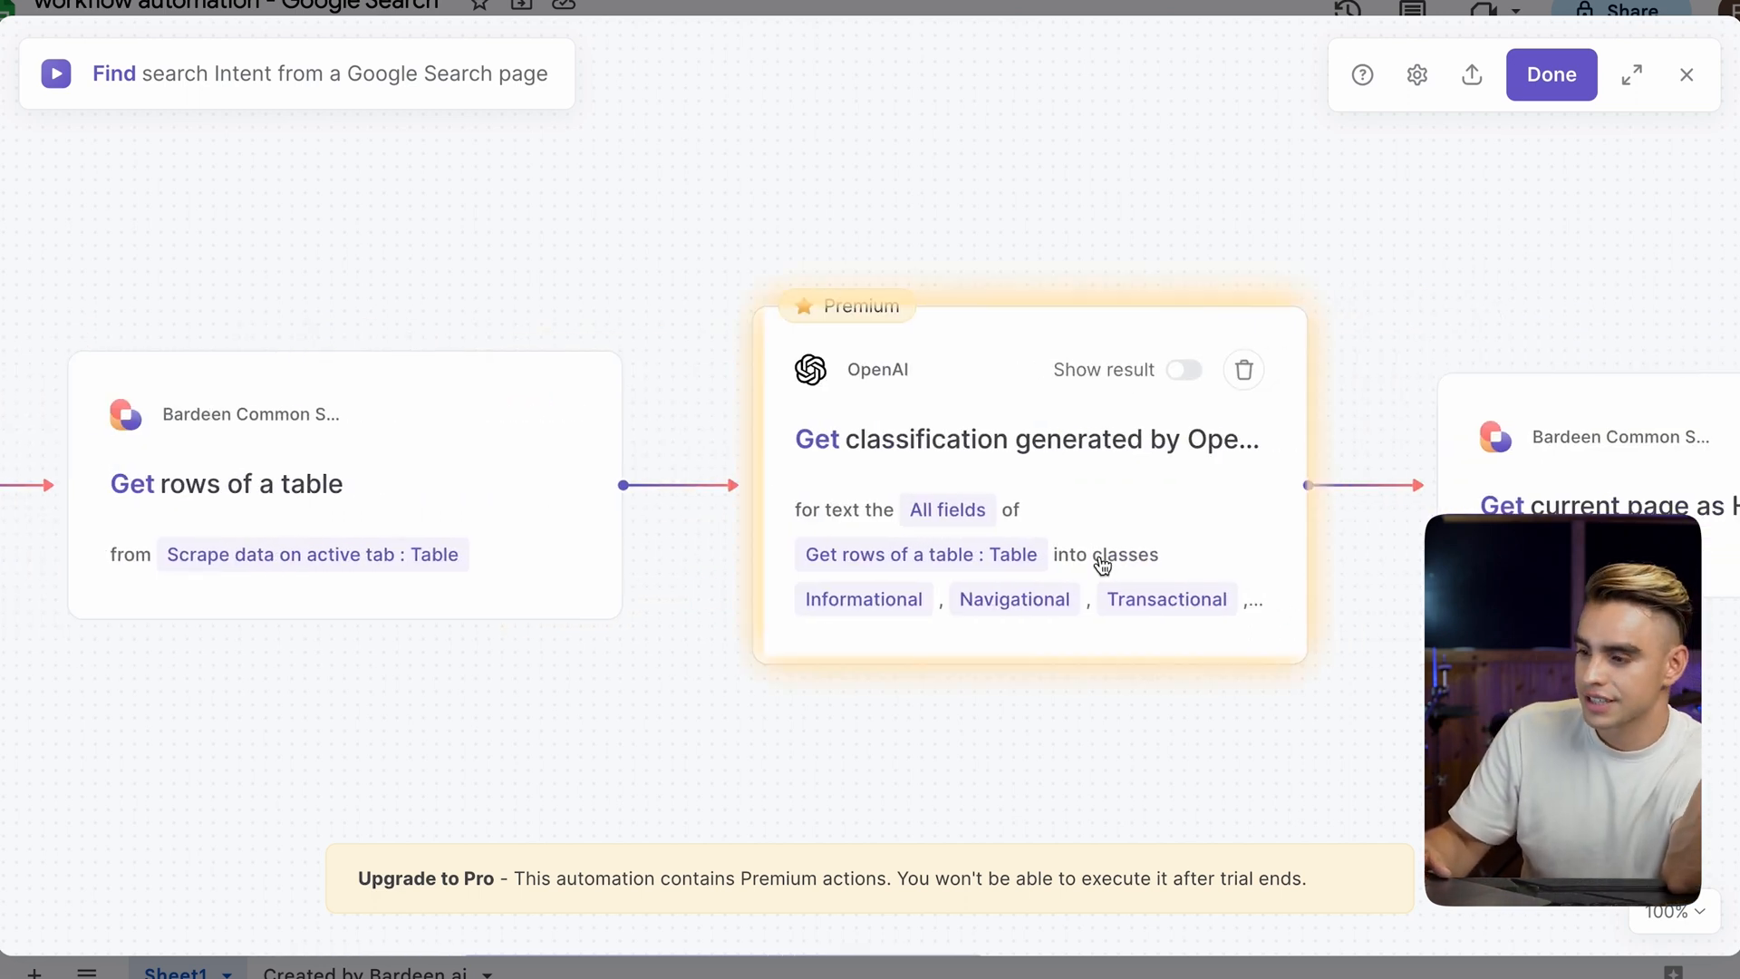
pyautogui.click(1182, 521)
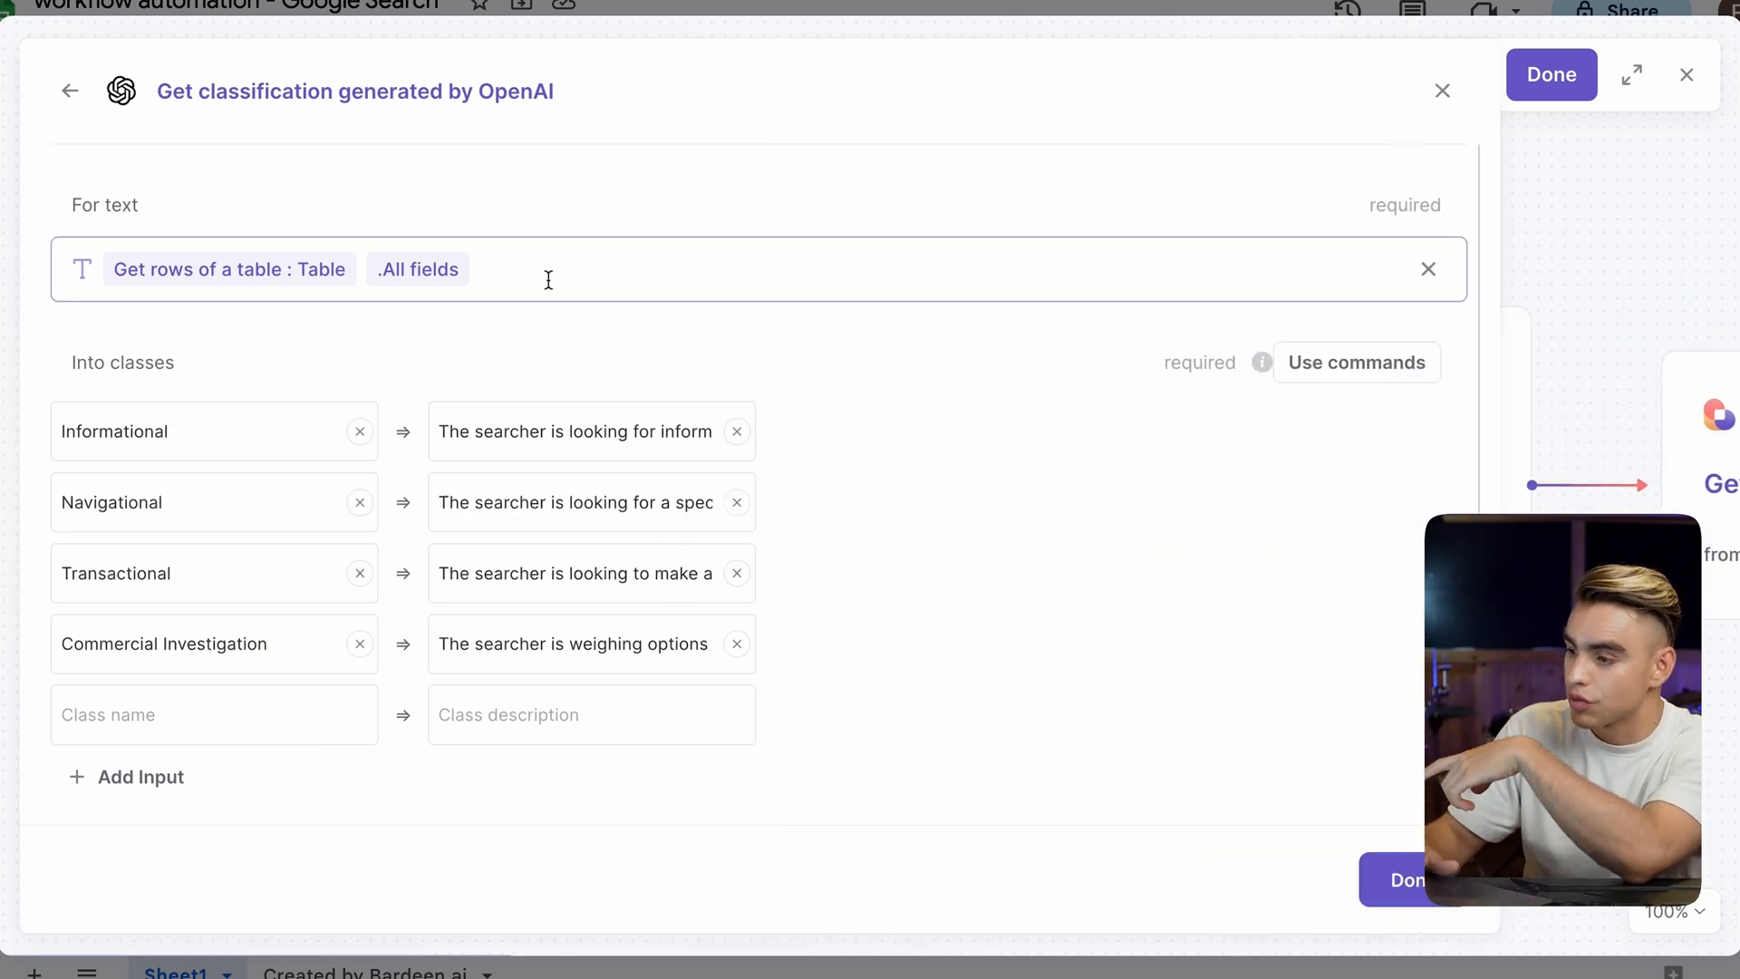
pyautogui.scroll(-2, 928, 466)
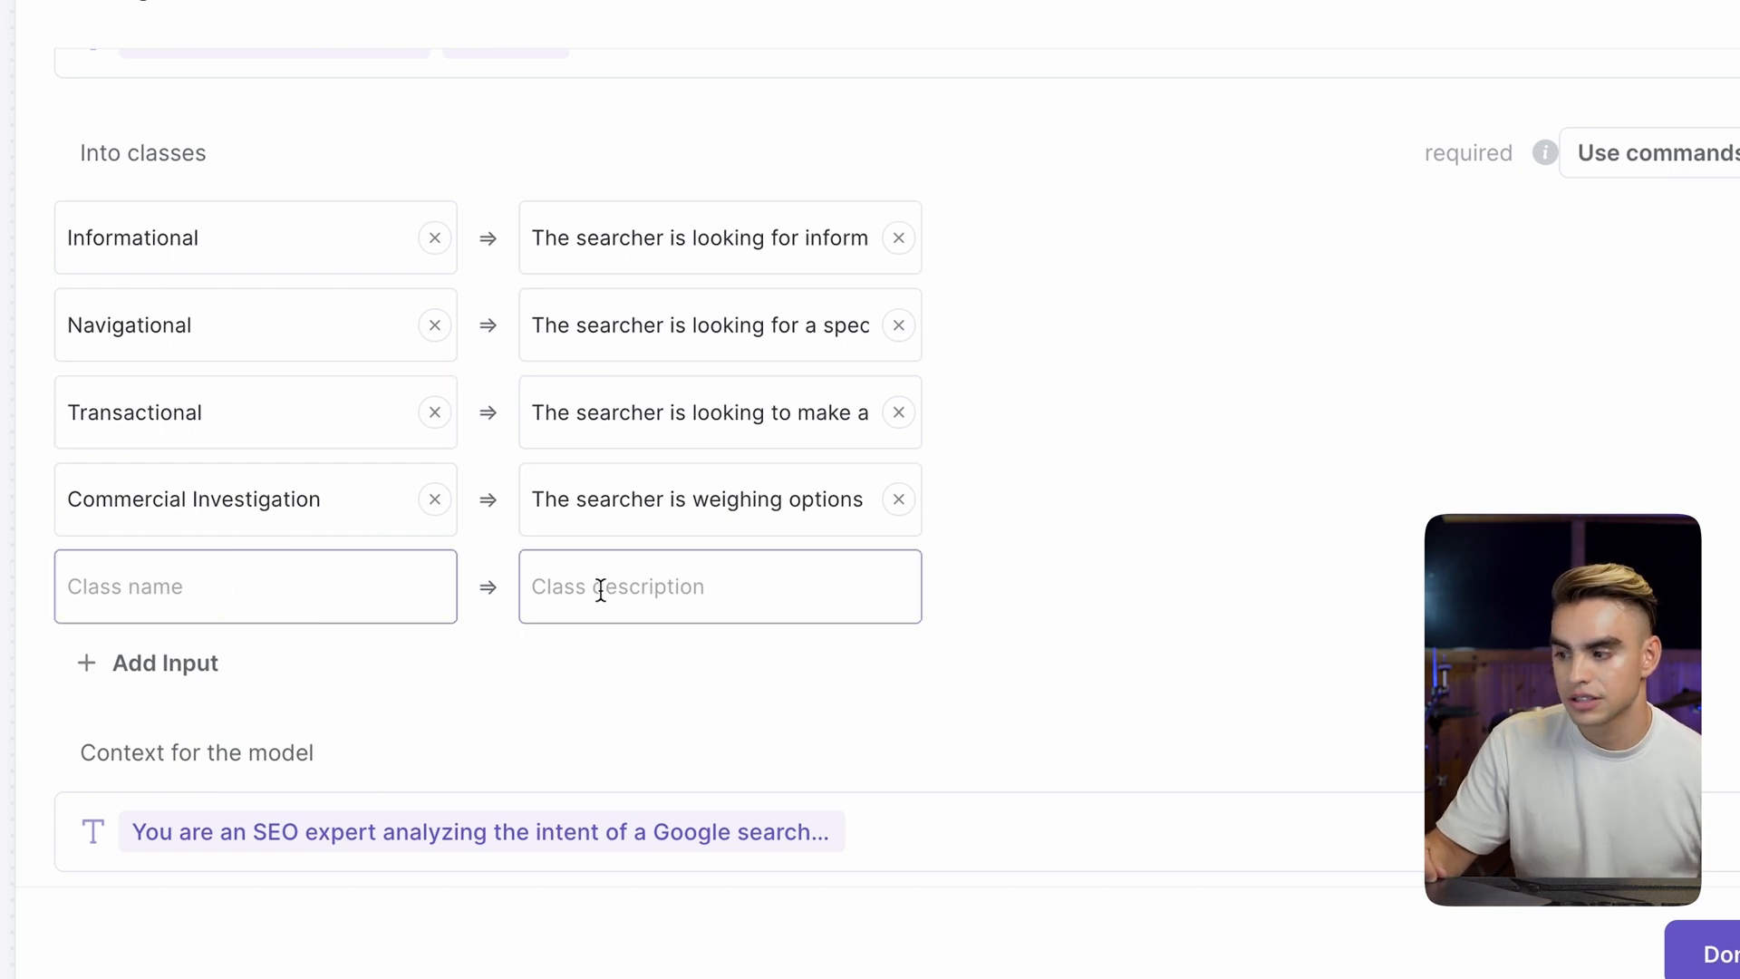
pyautogui.scroll(-3, 1204, 590)
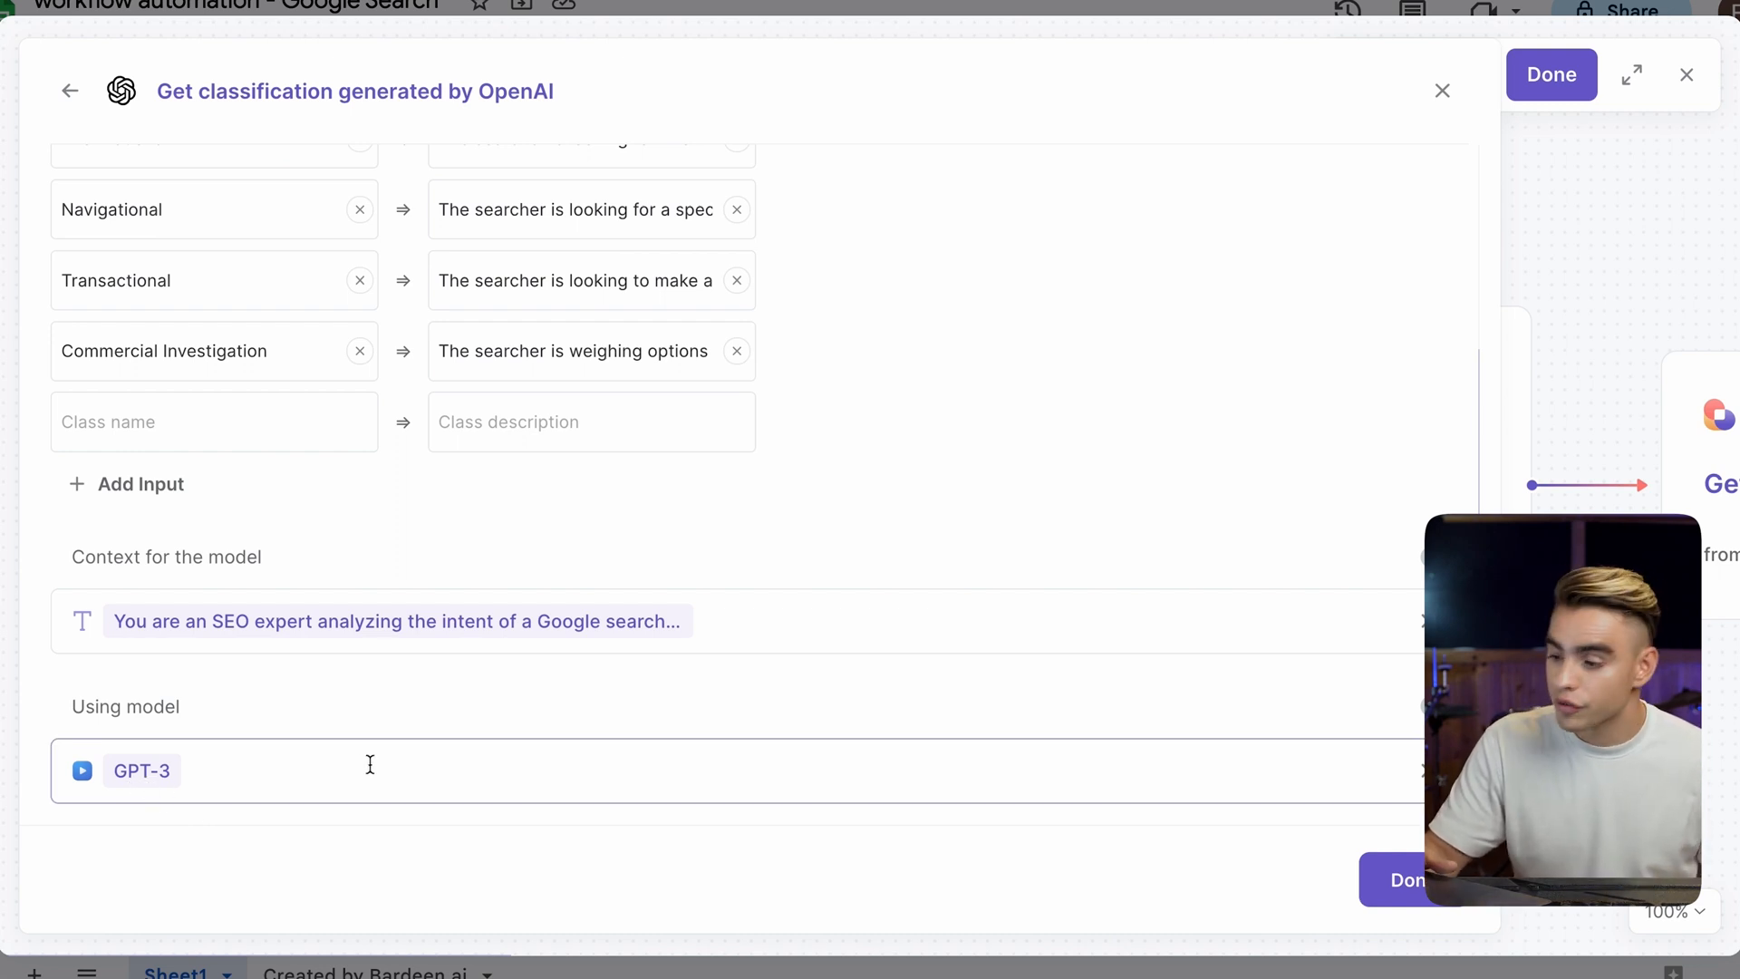
pyautogui.click(1386, 881)
# - Open the "Add rows to Google Sheet" action to examine its column mapping
pyautogui.hscroll(20, 1360, 785)
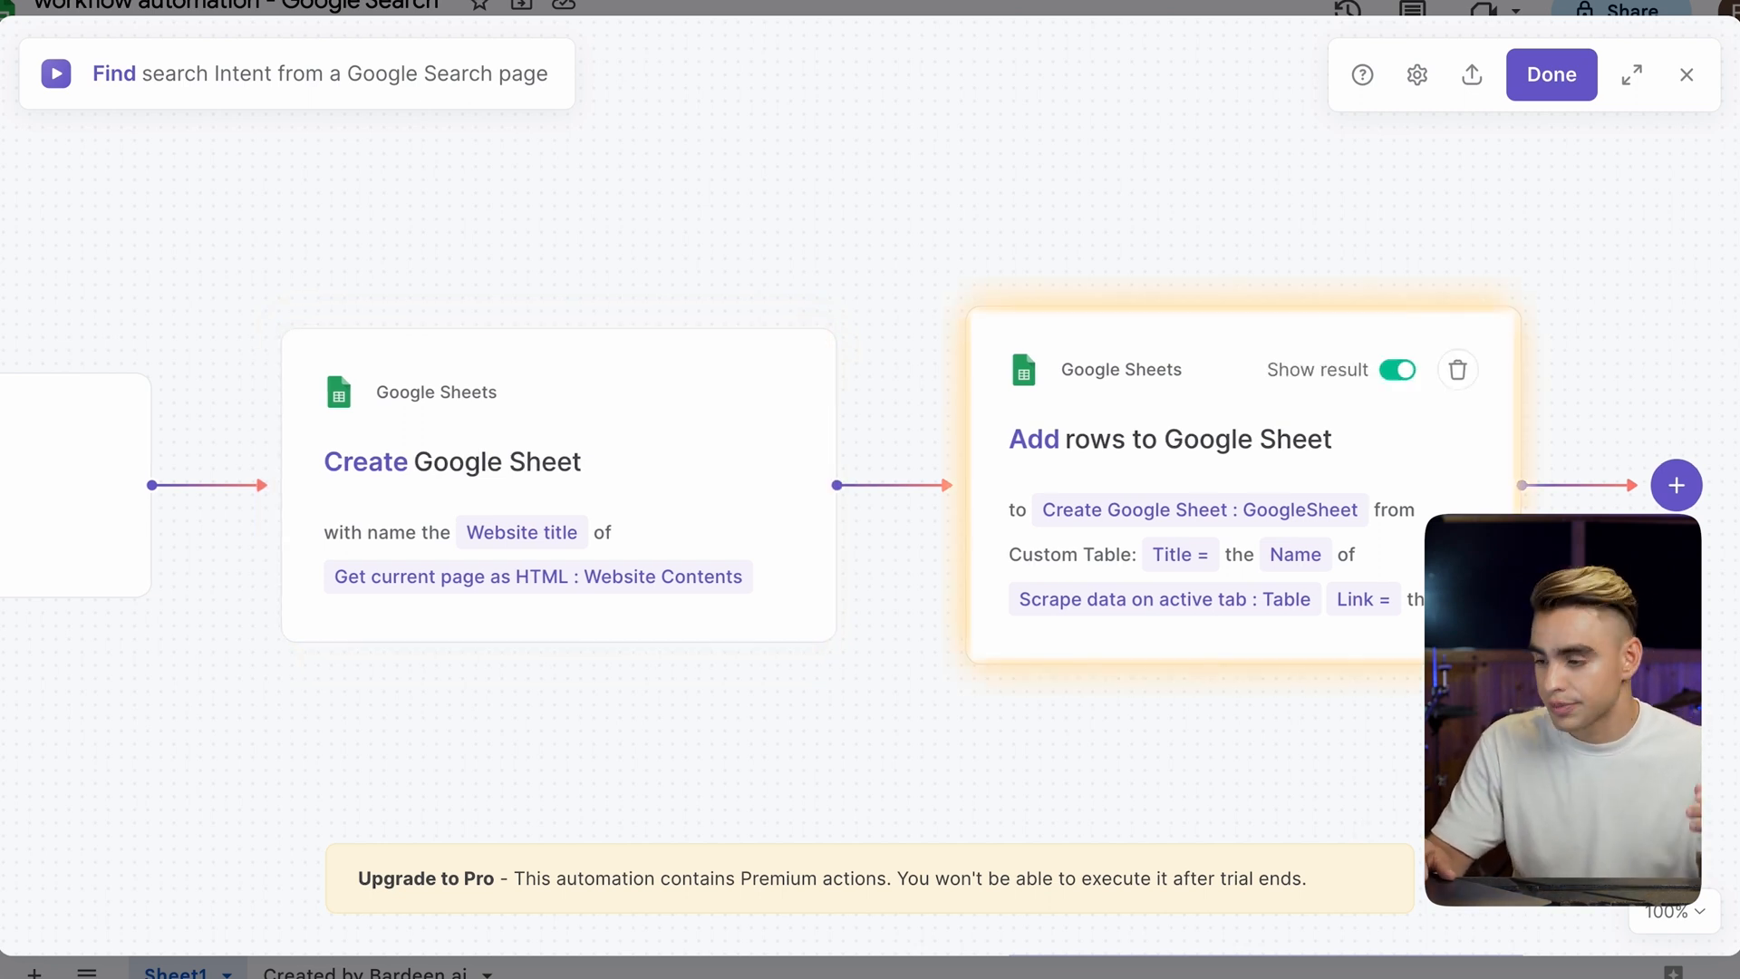
pyautogui.click(1477, 580)
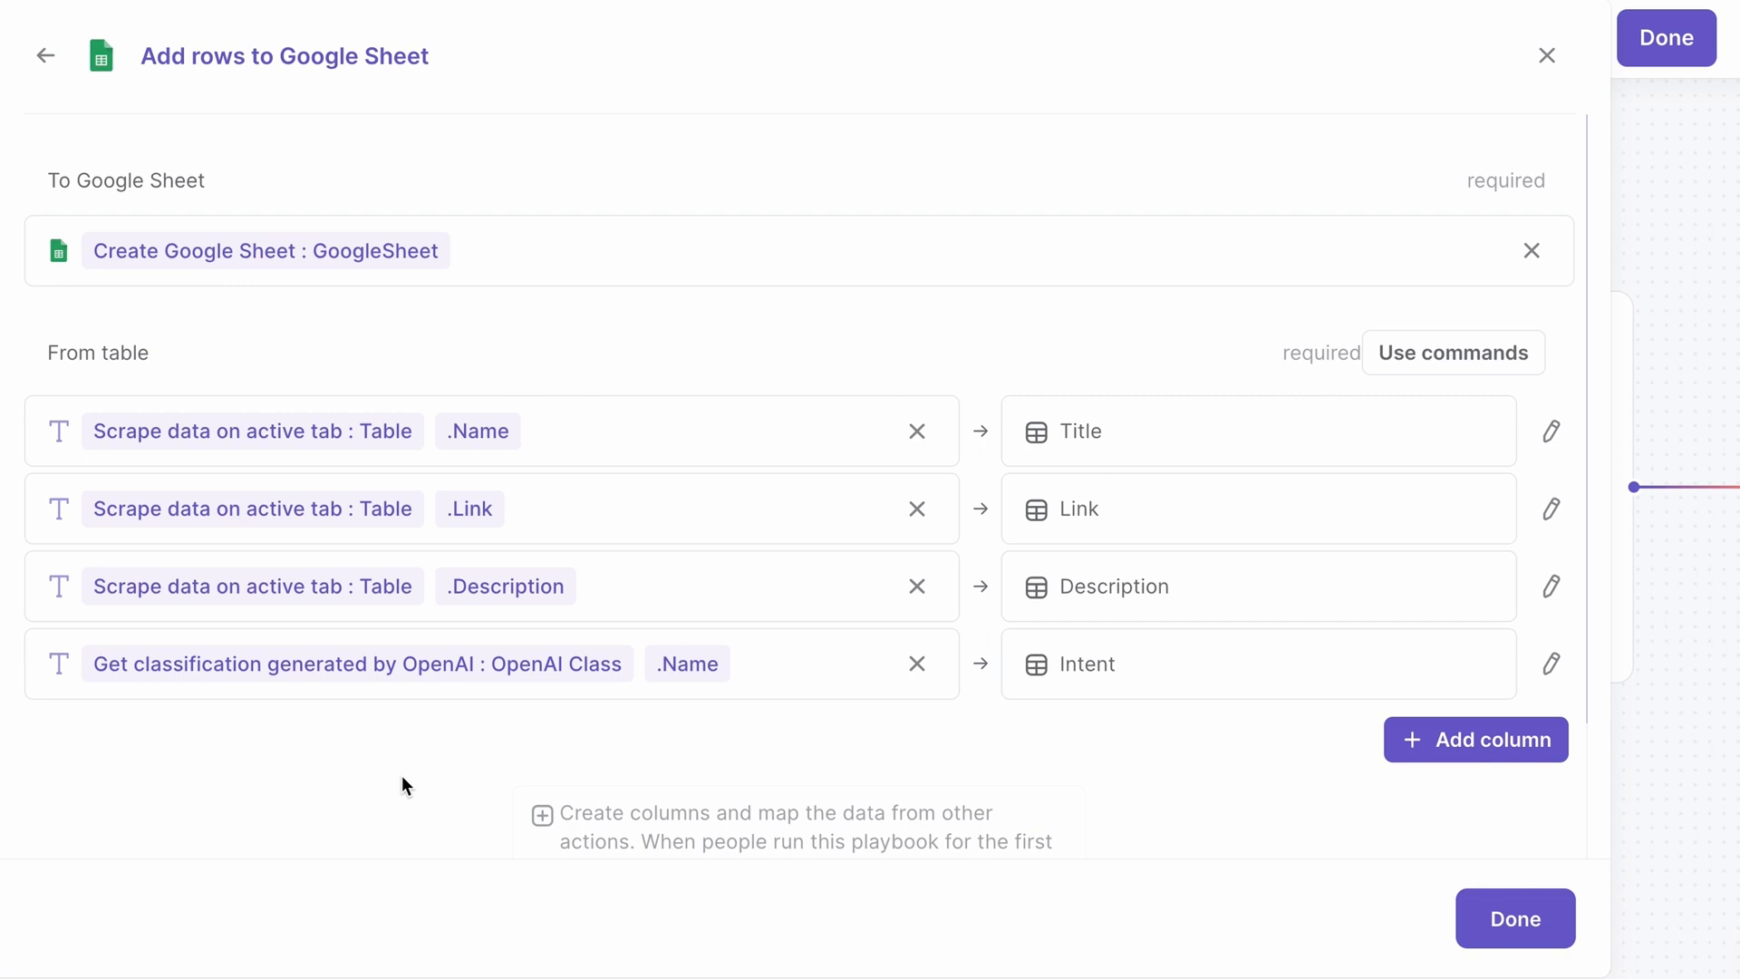